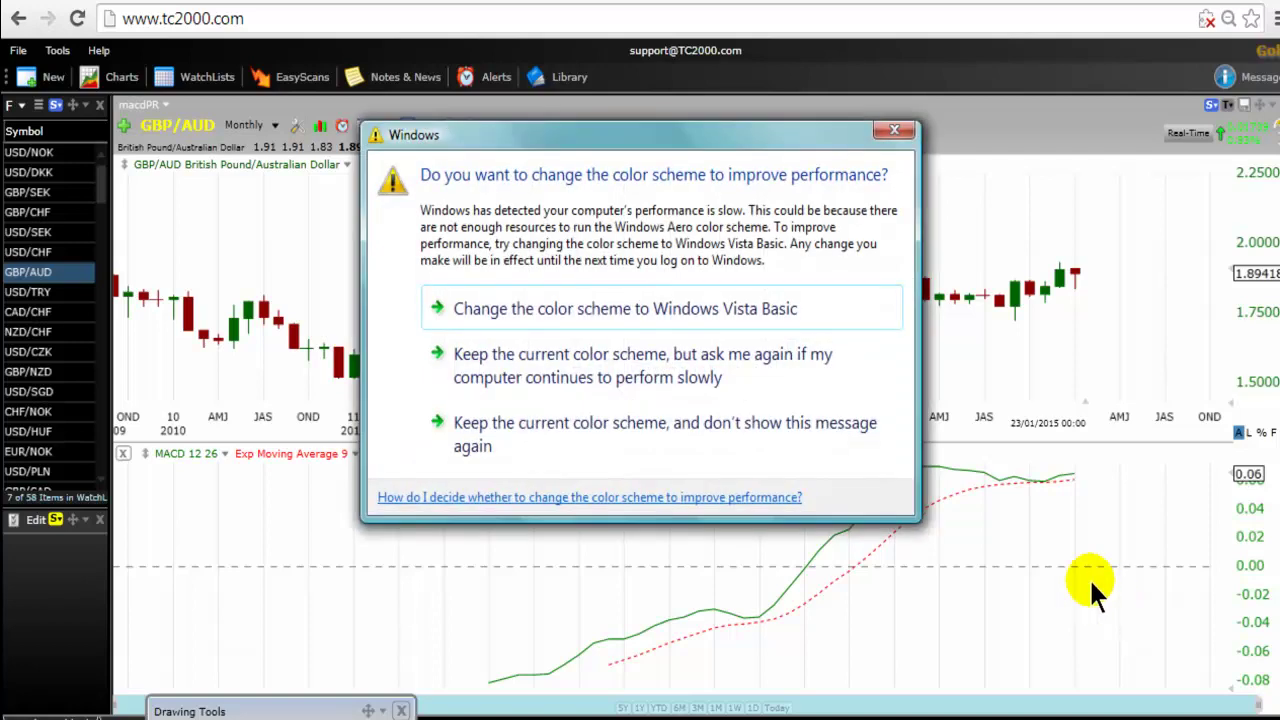
- Keep the current Windows color scheme without showing the message again, and enlarge the price pane relative to the MACD pane
click(484, 446)
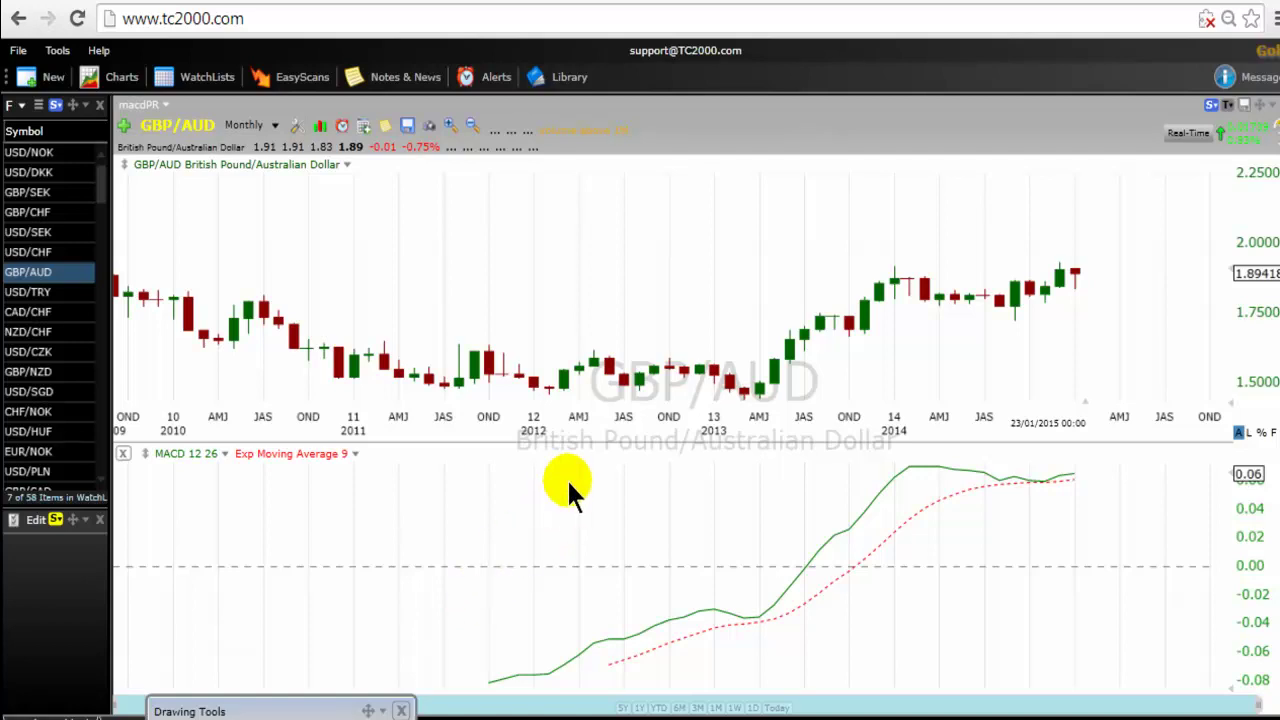
drag(623, 445, 623, 517)
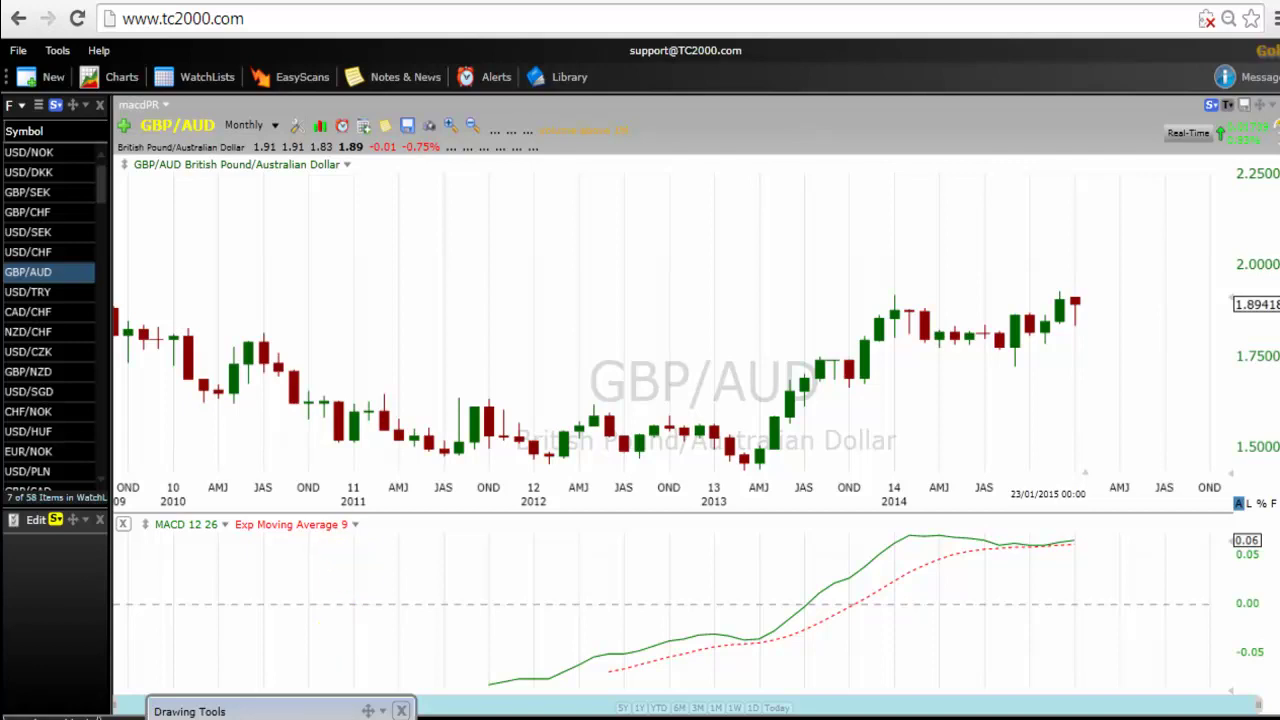
- Draw a rising trend line beneath the MACD from mid-2012 and a falling trend line along the price highs from late 2009 to mid-2013
mouse_move(275, 710)
mouse_down()
mouse_move(130, 557)
mouse_move(194, 532)
mouse_up()
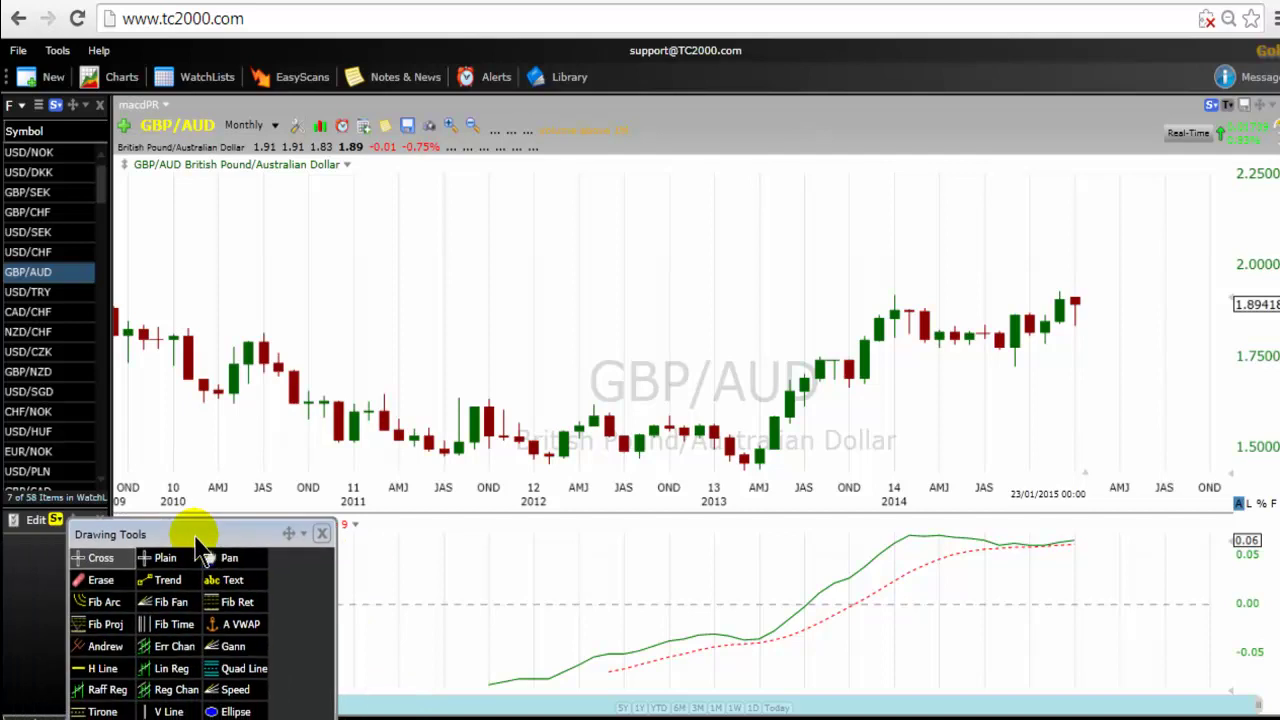
click(147, 580)
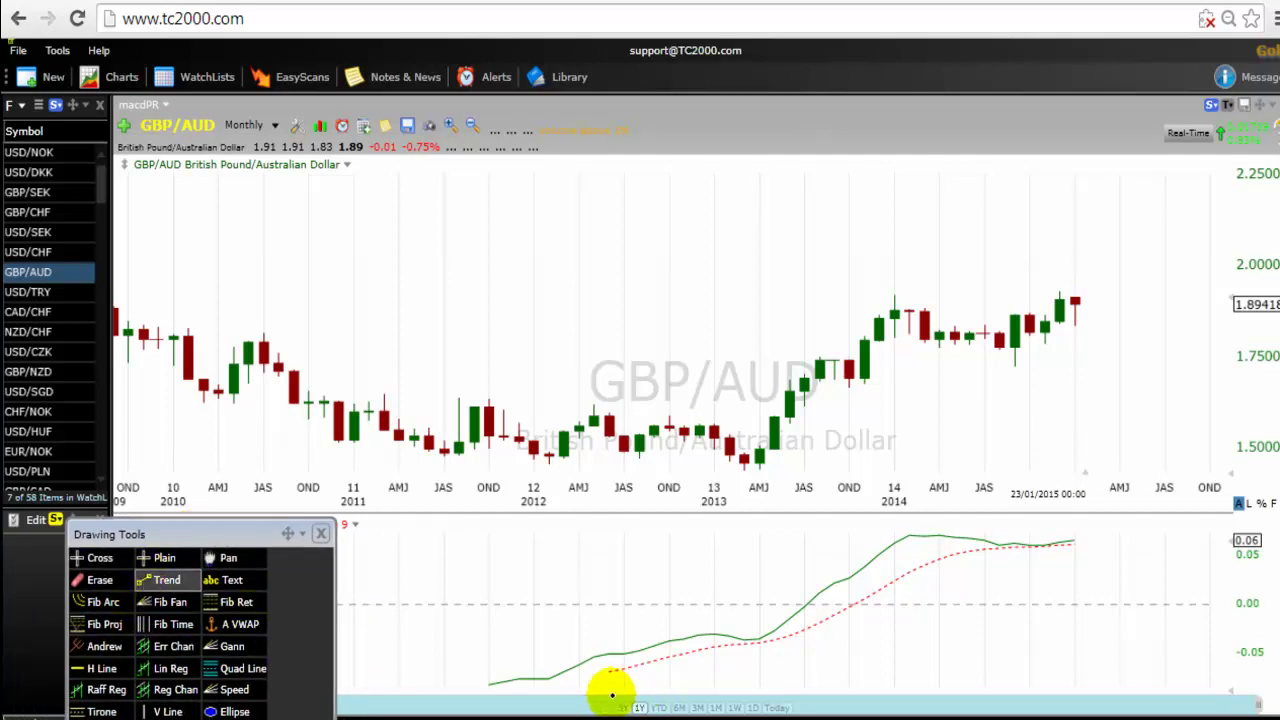
drag(609, 680, 1148, 530)
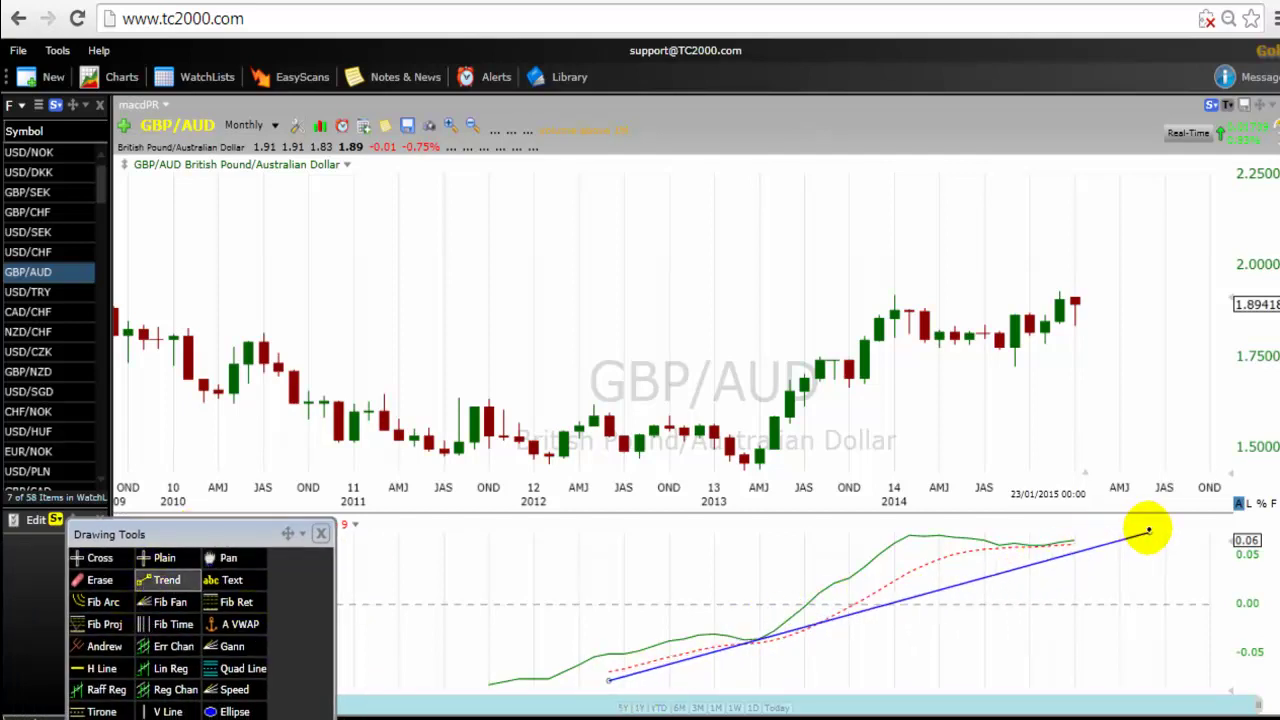
click(500, 651)
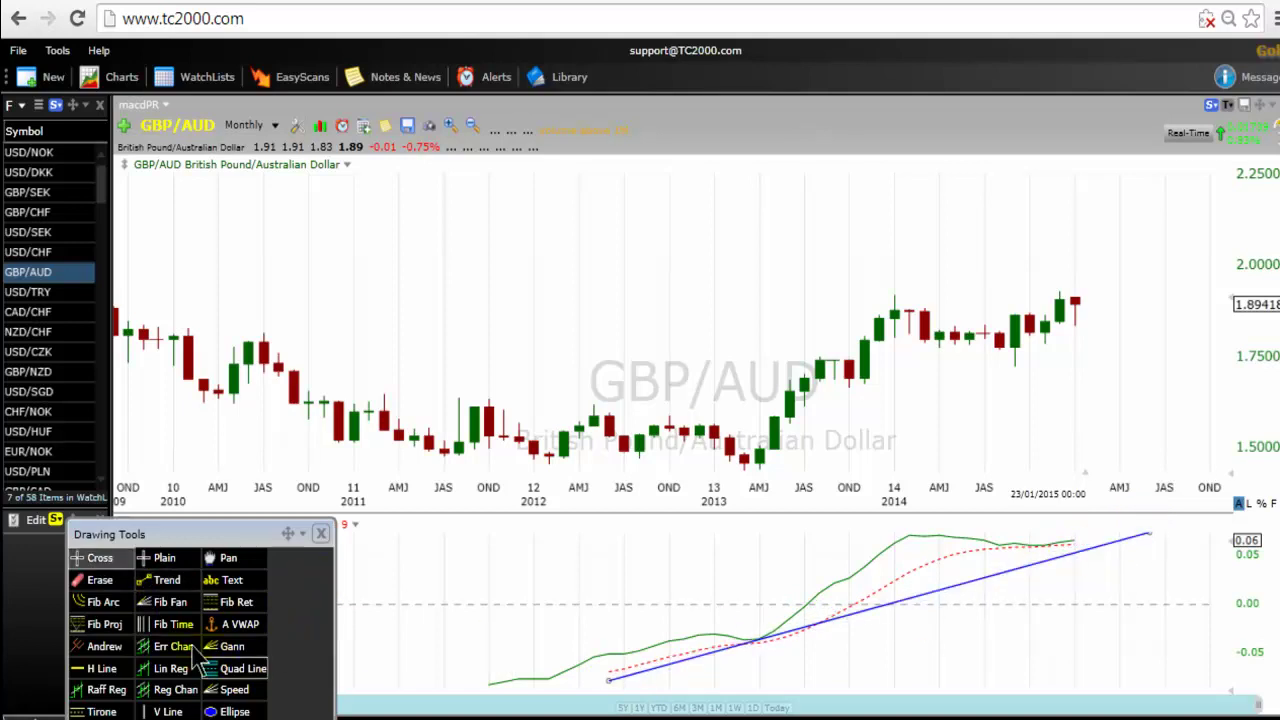
click(150, 585)
mouse_move(129, 301)
mouse_down()
mouse_move(714, 380)
mouse_move(801, 456)
mouse_up()
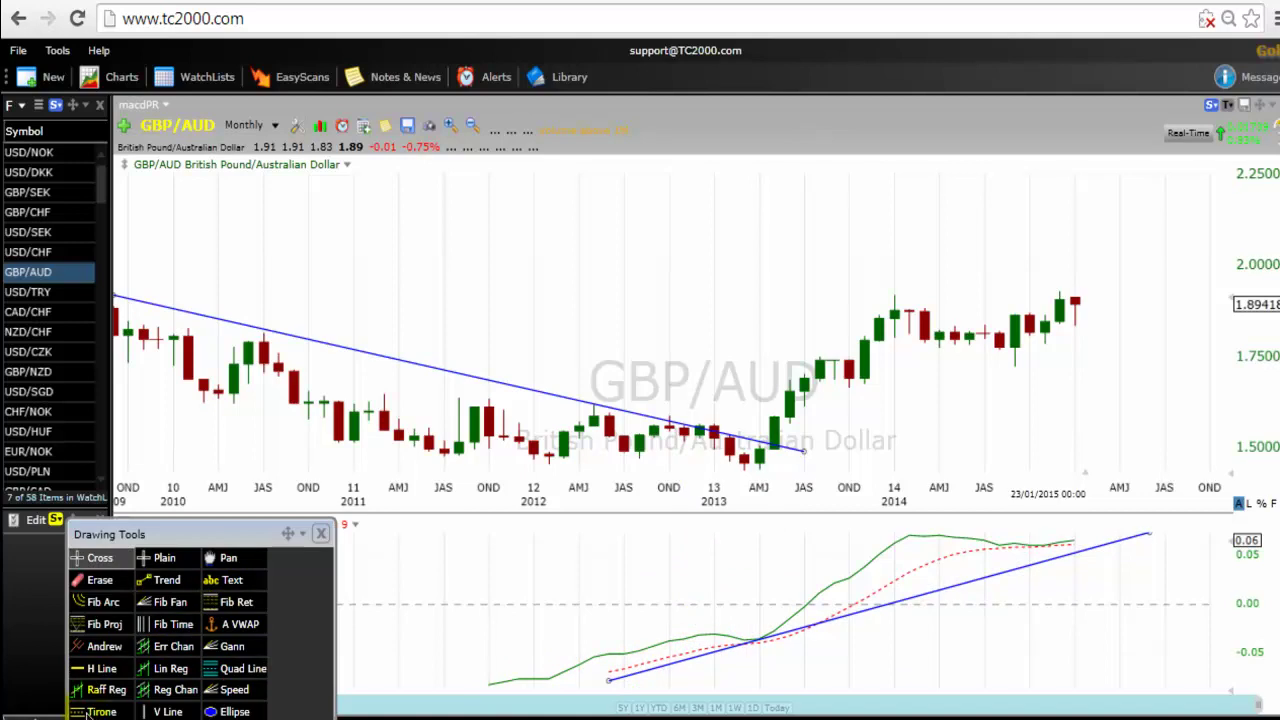
- Place a vertical line on the price chart at the April 2013 candle and color it cyan
click(170, 534)
drag(170, 534, 162, 396)
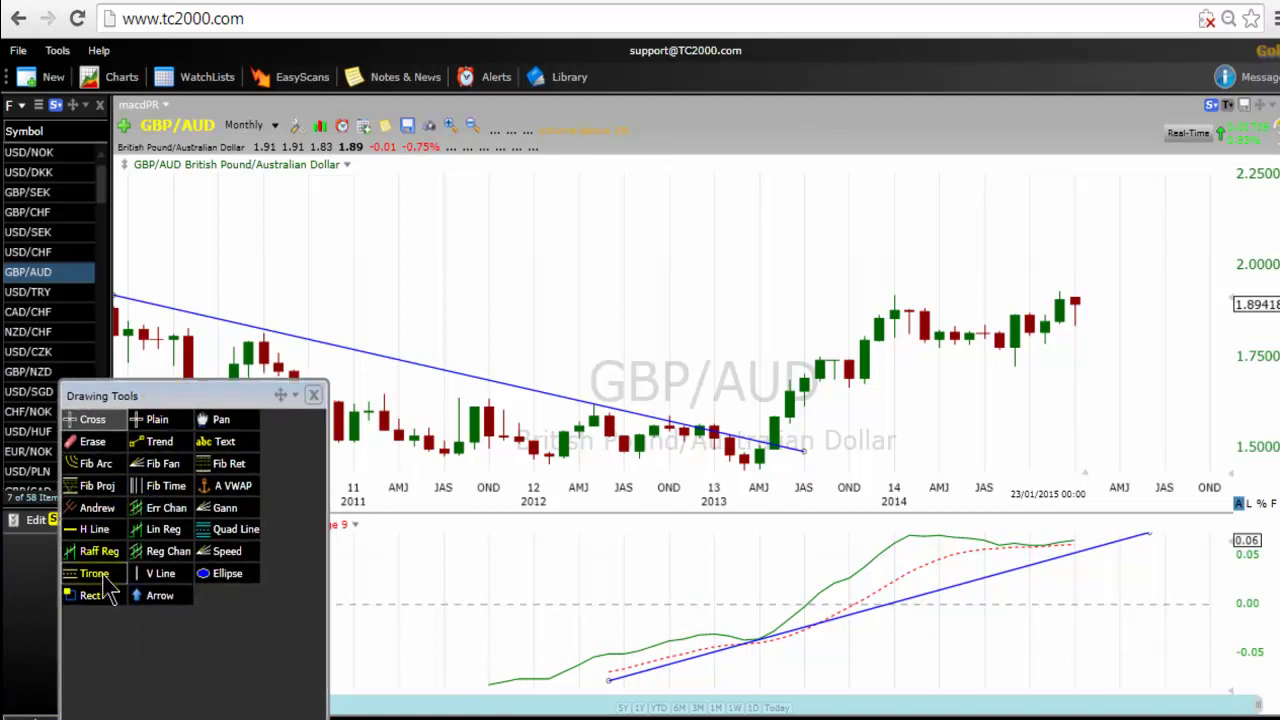
drag(150, 575, 757, 355)
right_click(756, 303)
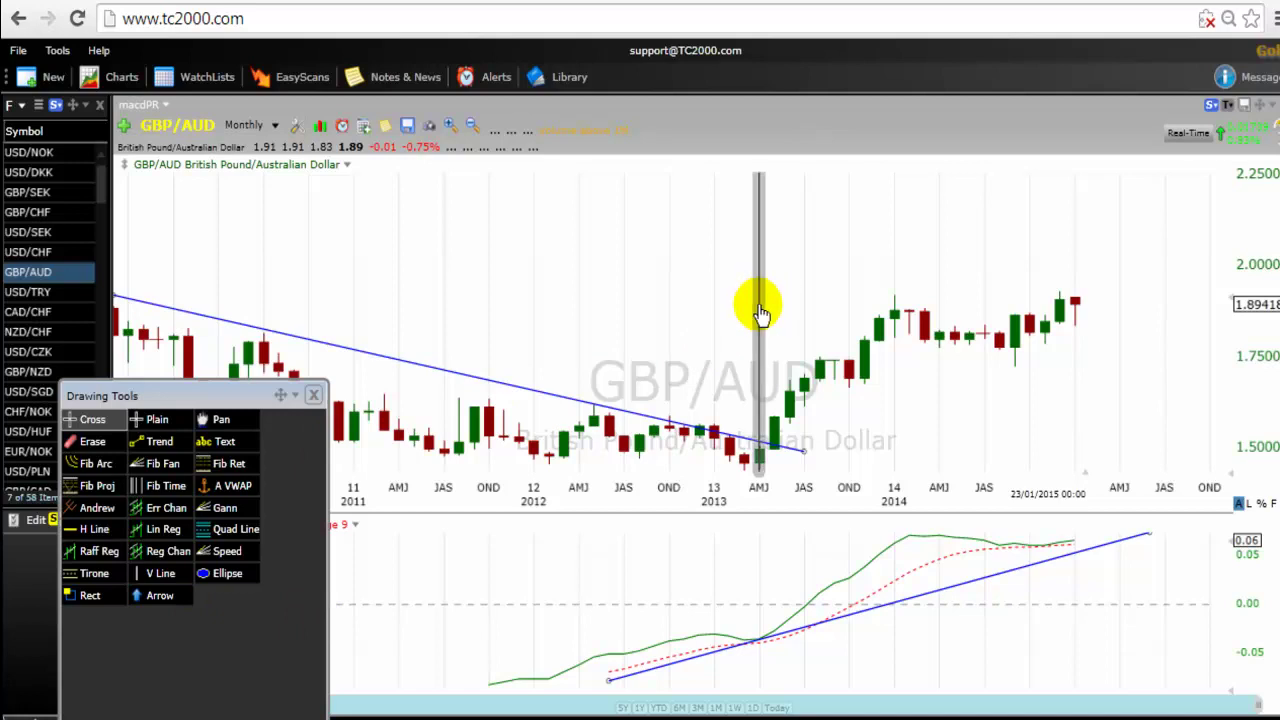
click(812, 321)
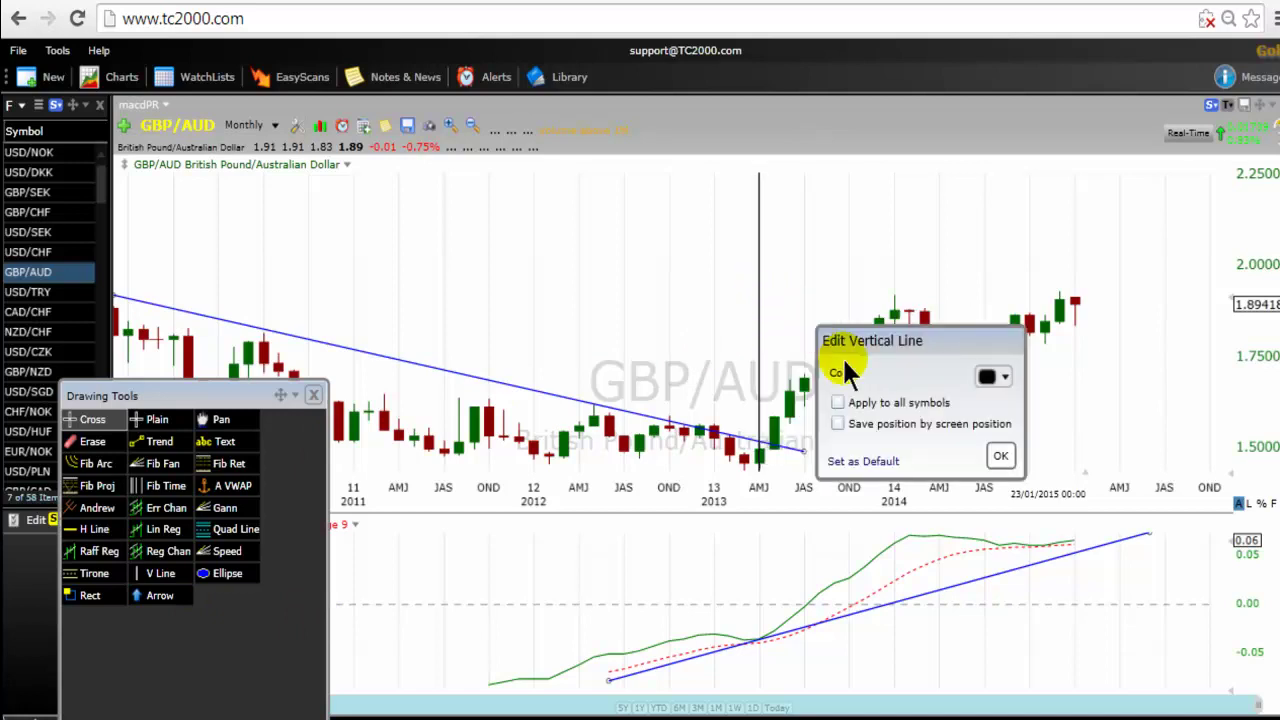
click(993, 376)
click(1106, 512)
click(1000, 456)
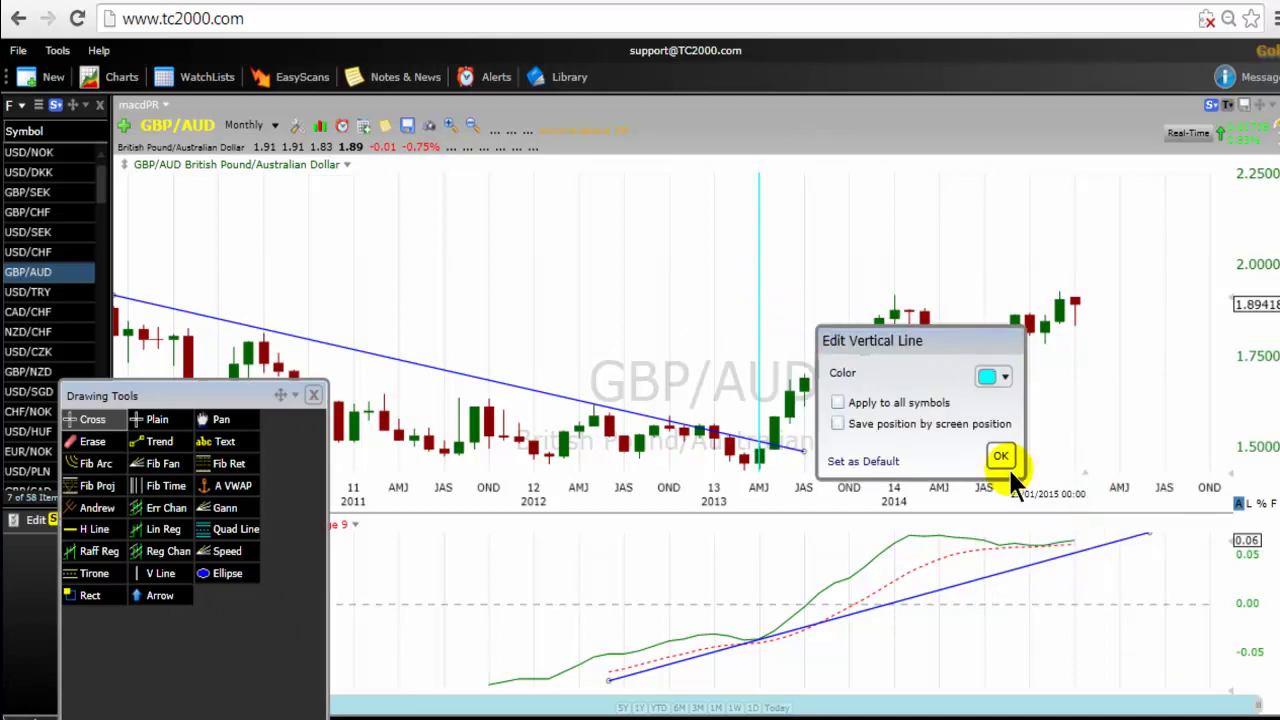
- Draw trend lines along the highs and lows of the sideways price range from late 2011 to about April 2013
drag(200, 395, 64, 470)
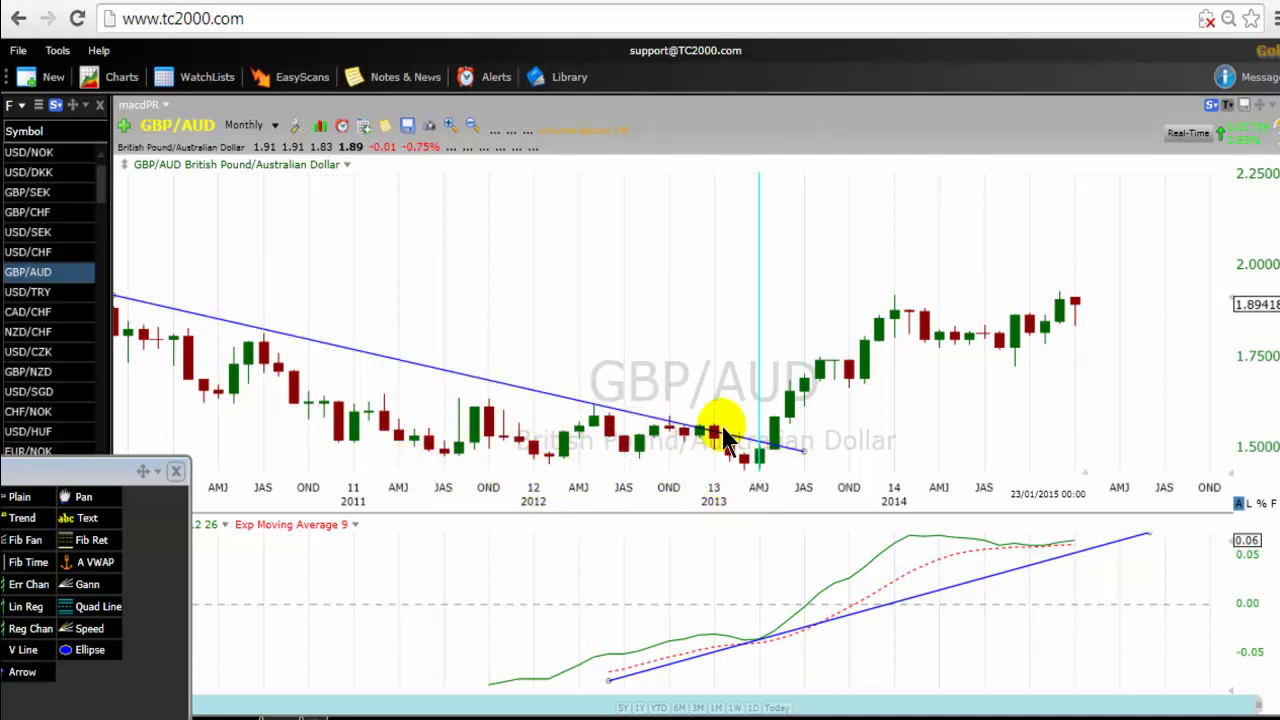
drag(138, 470, 240, 443)
click(199, 482)
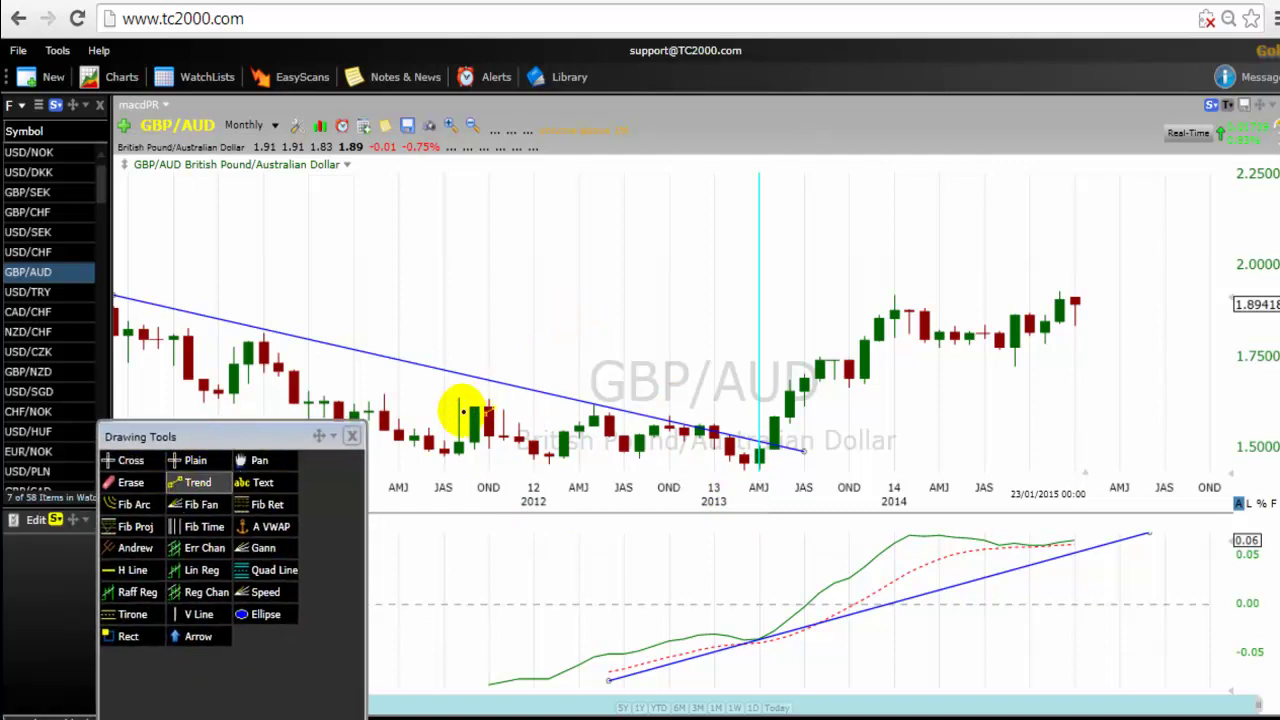
mouse_move(560, 415)
mouse_down()
mouse_move(780, 422)
mouse_move(758, 416)
mouse_up()
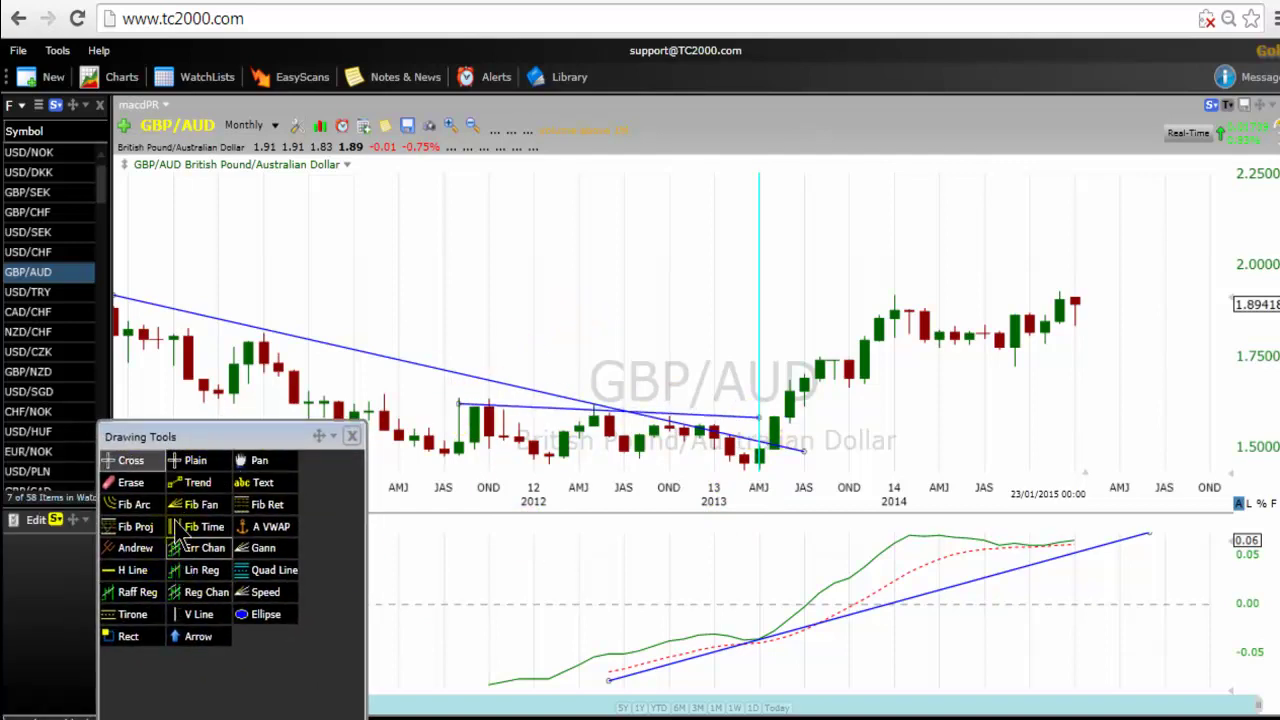
click(180, 484)
mouse_move(445, 457)
mouse_down()
mouse_move(634, 443)
mouse_move(772, 468)
mouse_up()
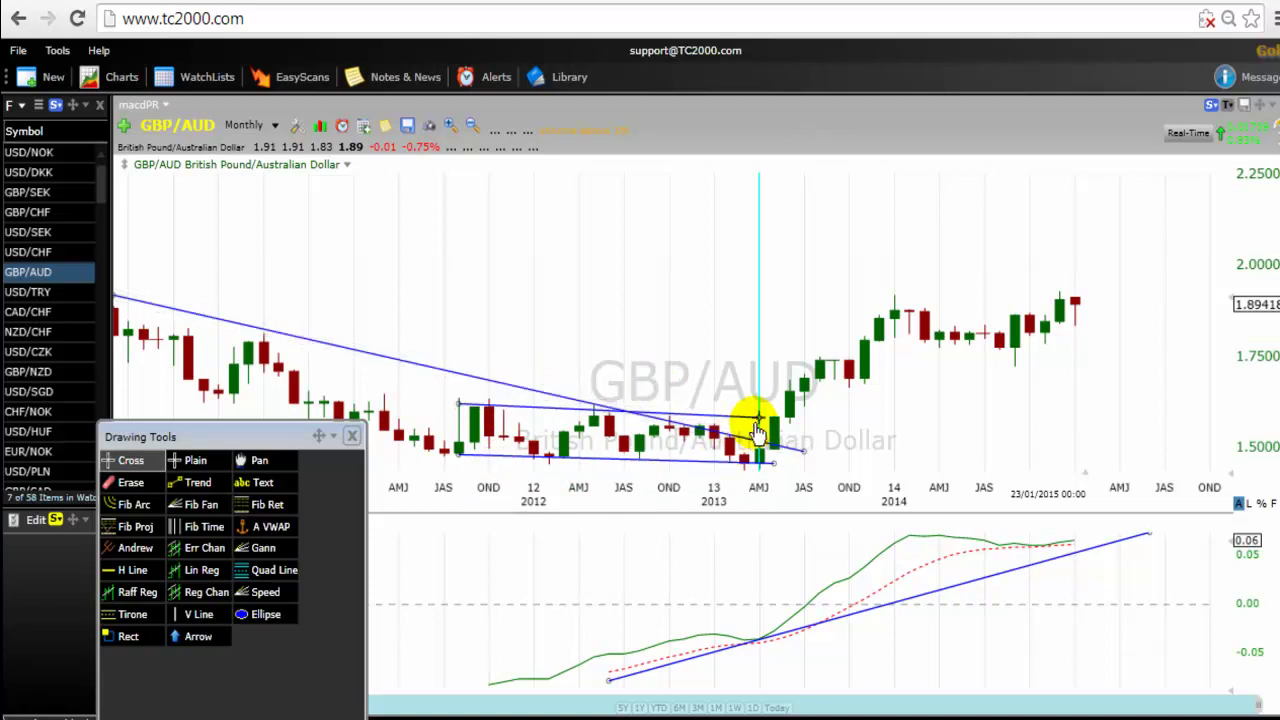
- Draw a second rising MACD trend line and adjust its ends to run from about -0.08 in October 2011 to about 0.07 in December 2014
mouse_move(252, 442)
mouse_down()
mouse_move(251, 400)
mouse_move(209, 577)
mouse_up()
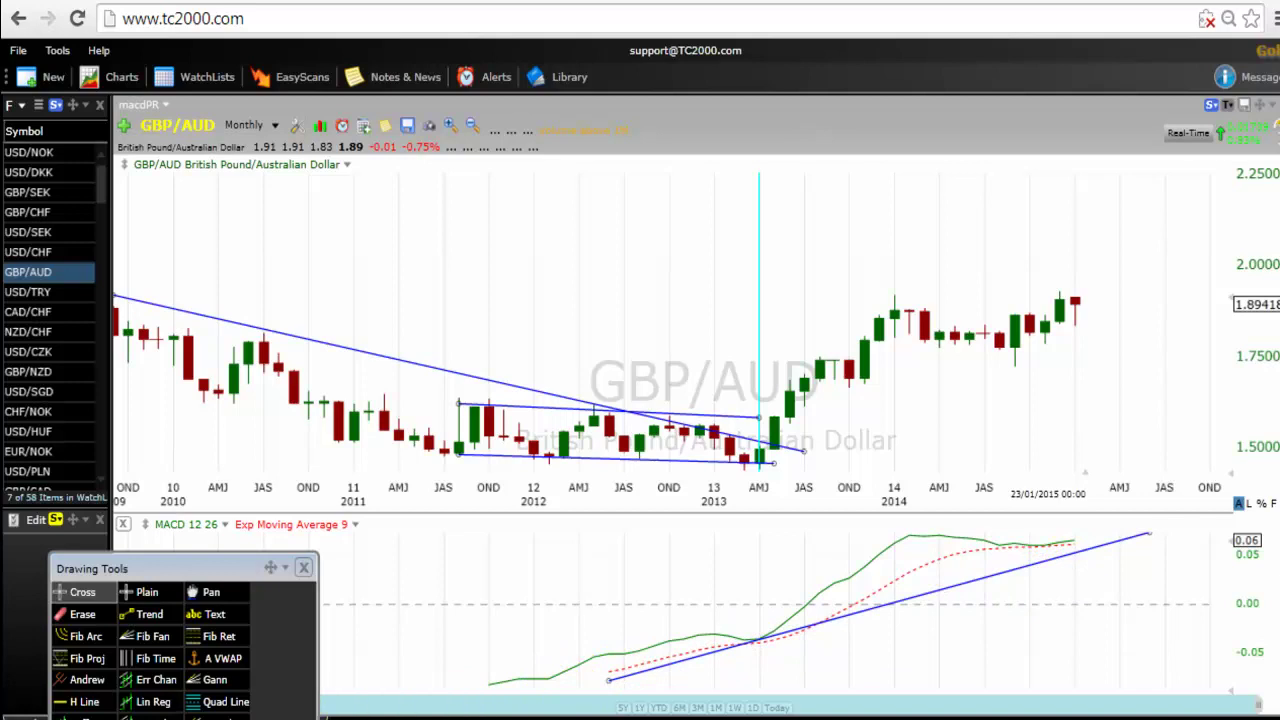
click(124, 617)
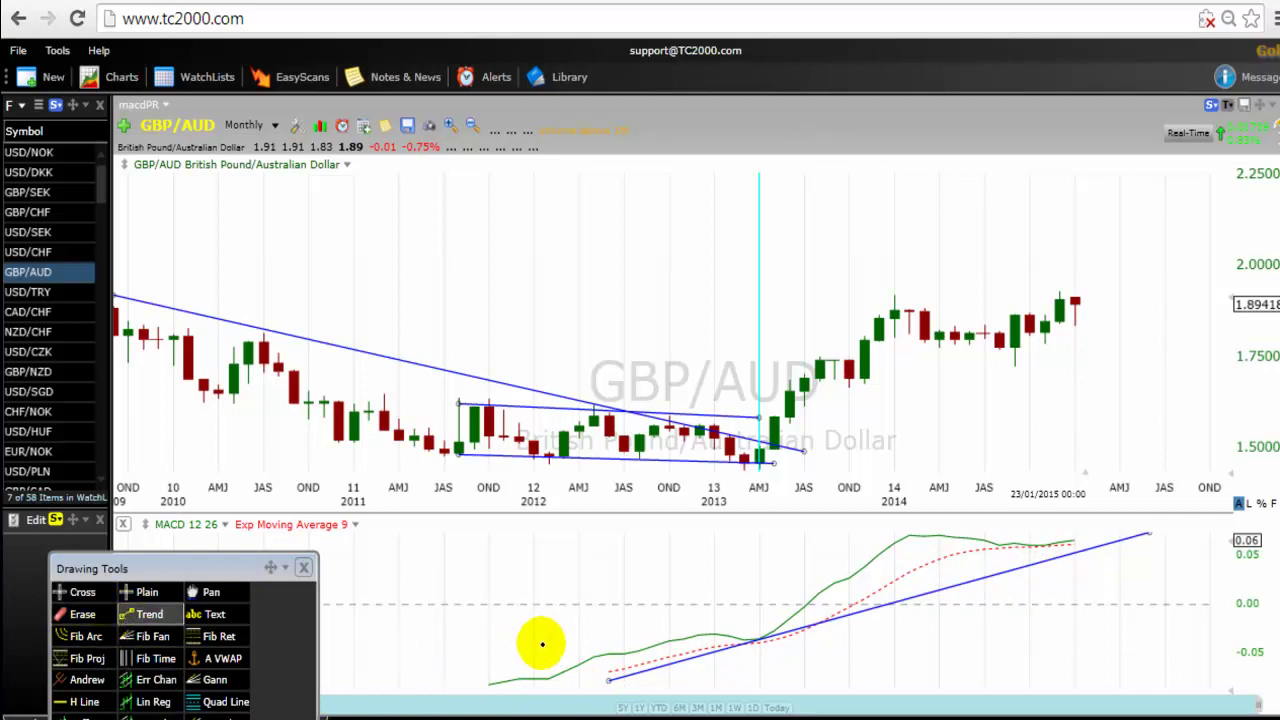
drag(488, 665, 1102, 530)
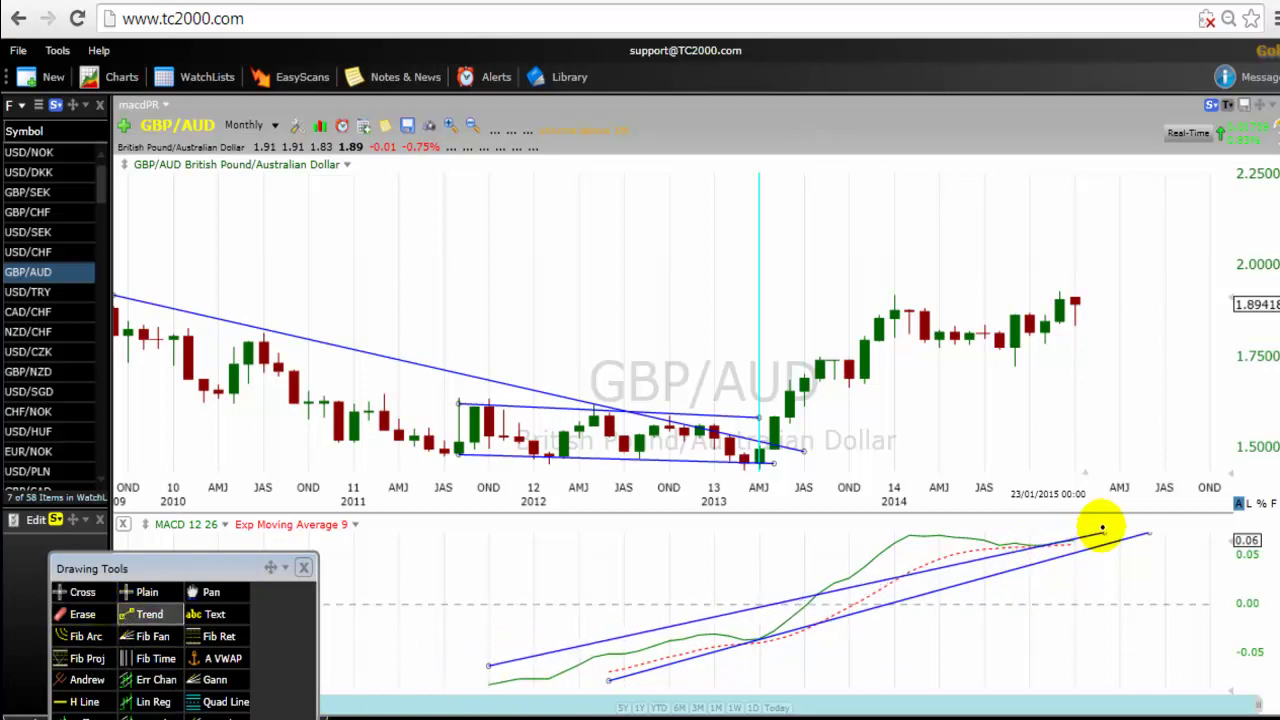
drag(490, 666, 490, 685)
drag(1095, 538, 1060, 541)
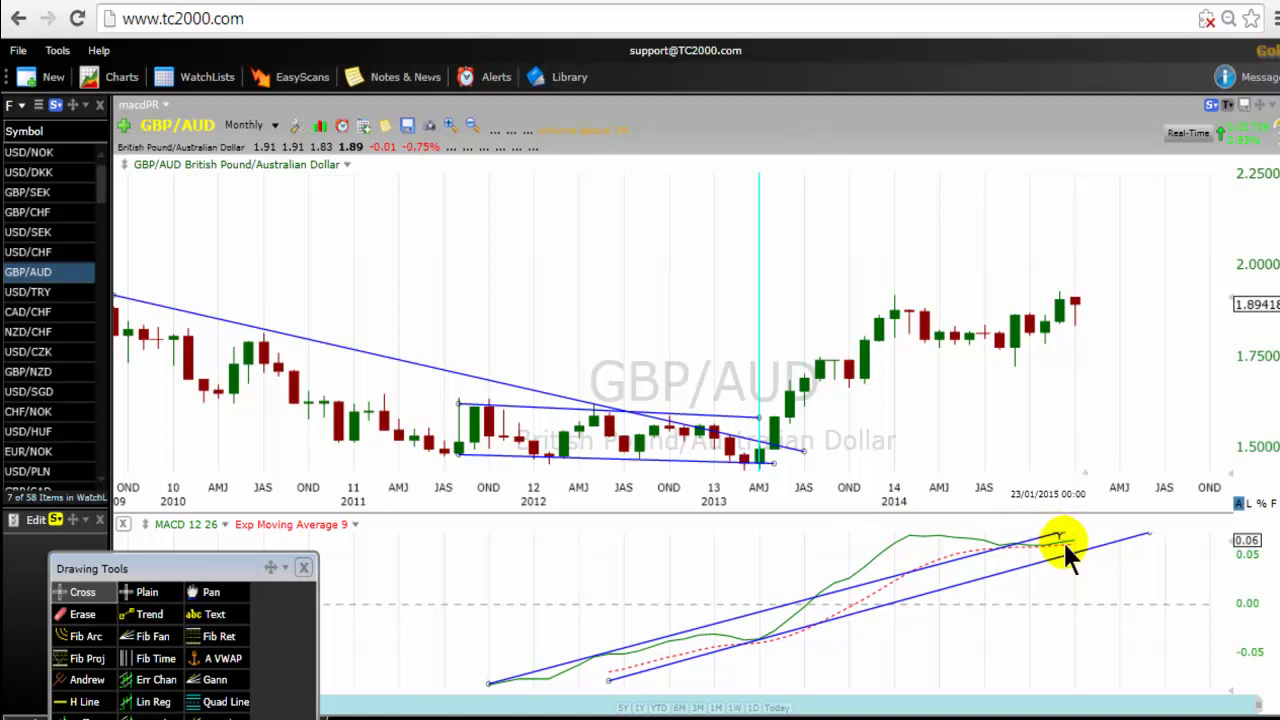
- Draw a third rising trend line between the two MACD lines, from mid-2012 to the latest MACD value
click(148, 614)
mouse_move(594, 668)
mouse_down()
mouse_move(663, 666)
mouse_move(971, 546)
mouse_move(1065, 578)
mouse_move(1074, 543)
mouse_up()
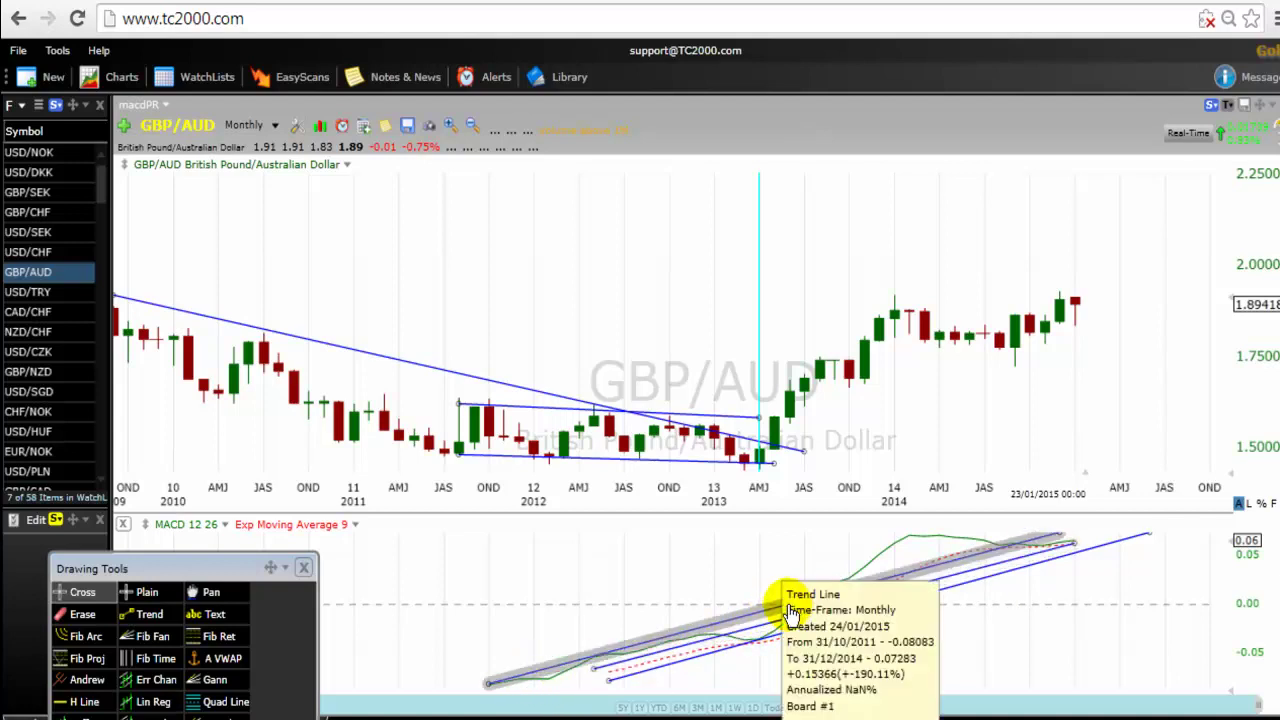
mouse_move(729, 624)
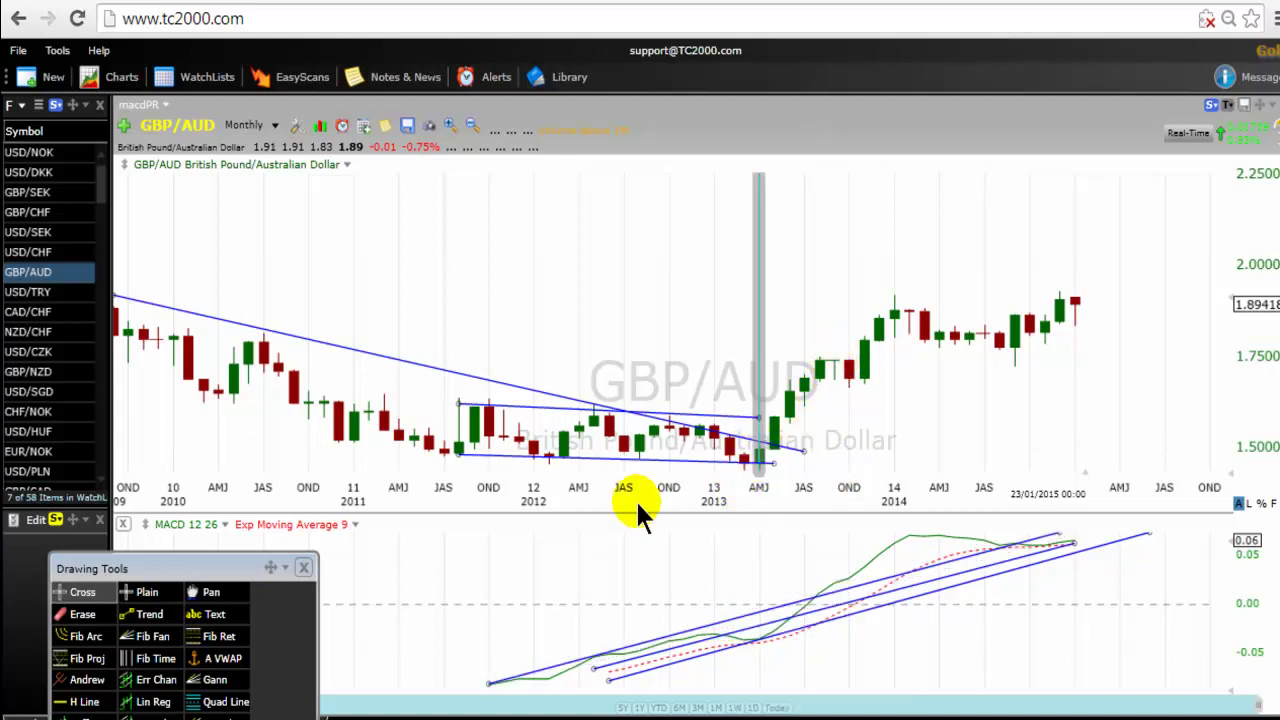
- Draw a short falling trend line from the August 2013 price high to the sideways range's upper boundary, and extend that boundary to early 2014
click(145, 614)
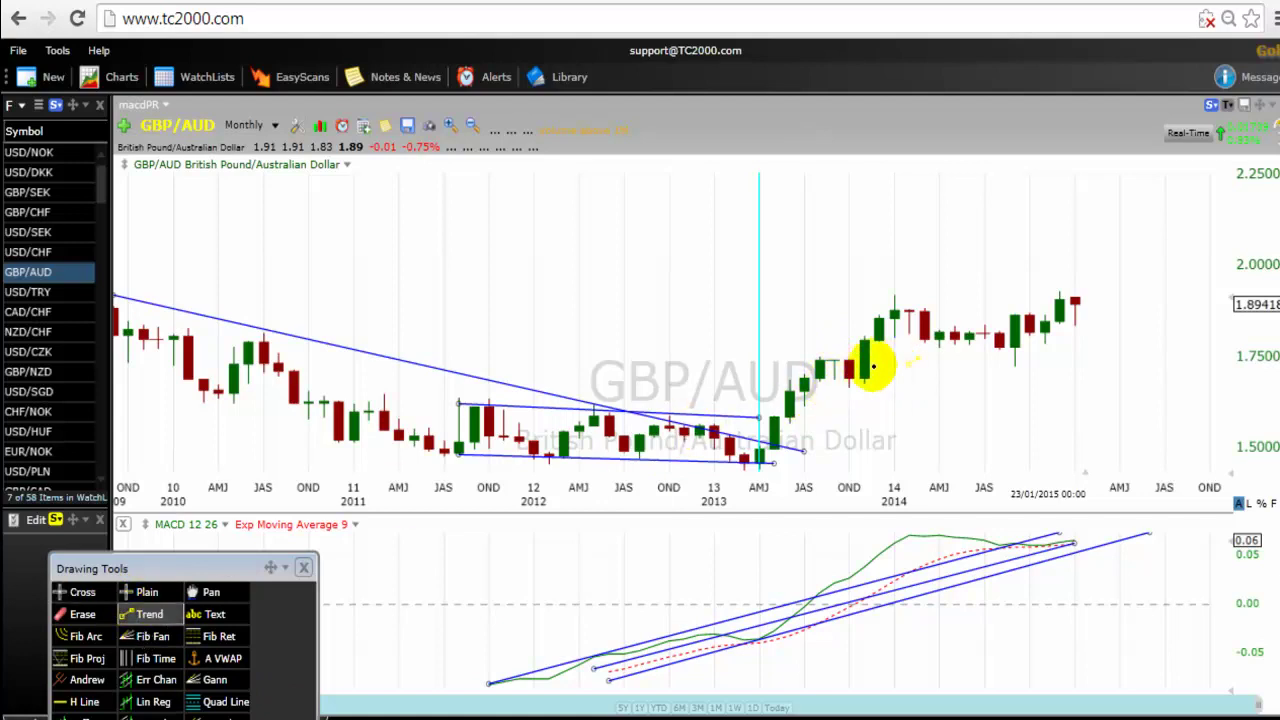
mouse_move(820, 354)
mouse_down()
mouse_move(855, 393)
mouse_move(848, 410)
mouse_up()
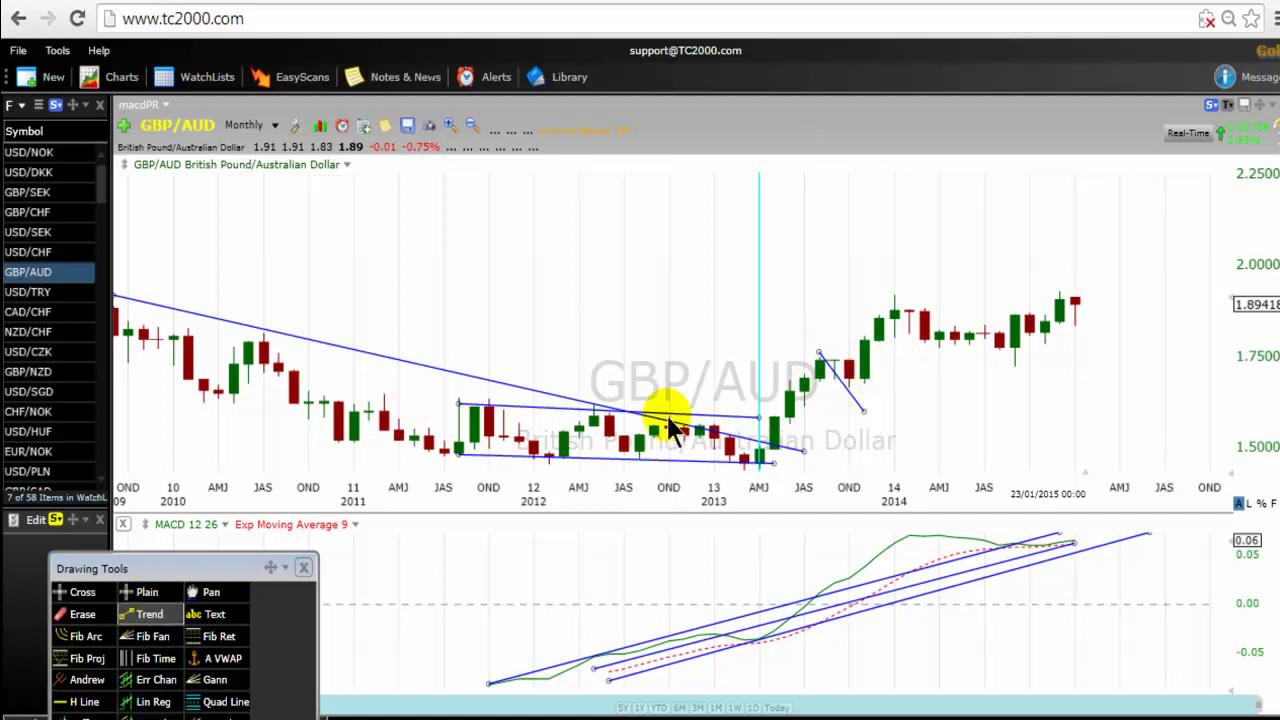
mouse_move(757, 420)
mouse_down()
mouse_move(893, 425)
mouse_move(846, 413)
mouse_up()
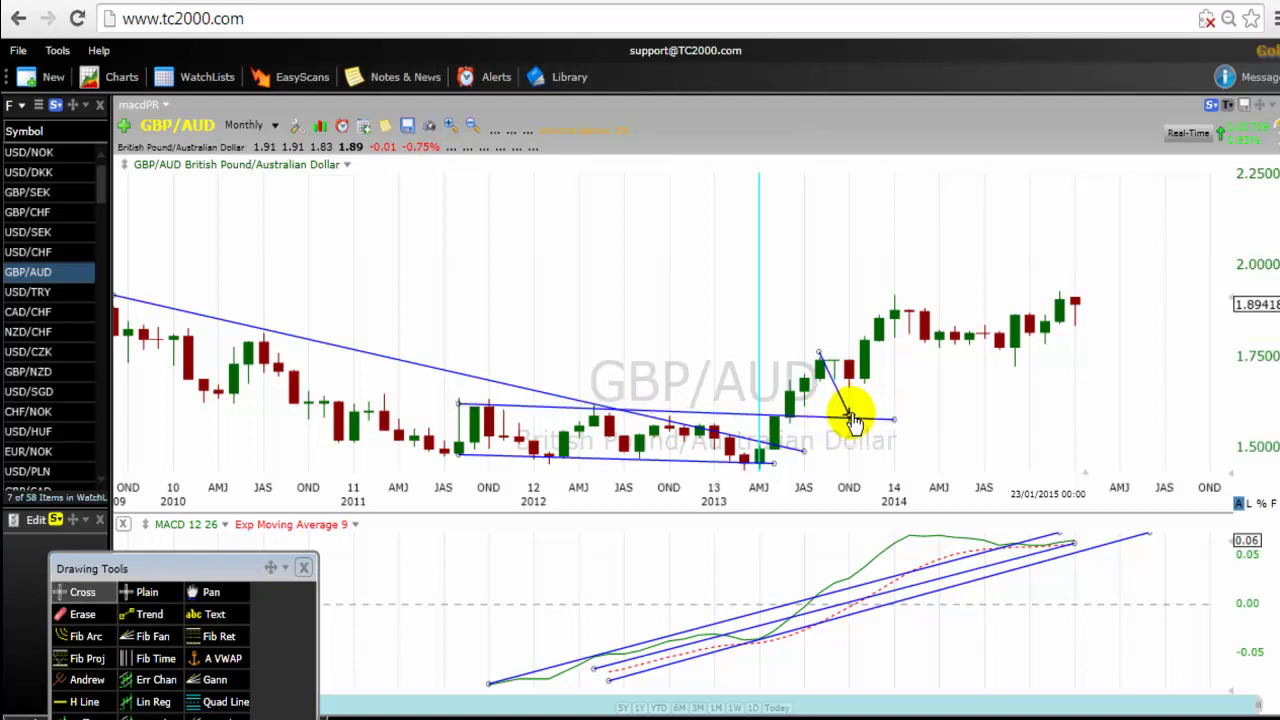
- Draw a vertical trend line spanning the height of the sideways range and move it above the upper boundary at the start of 2013
click(138, 615)
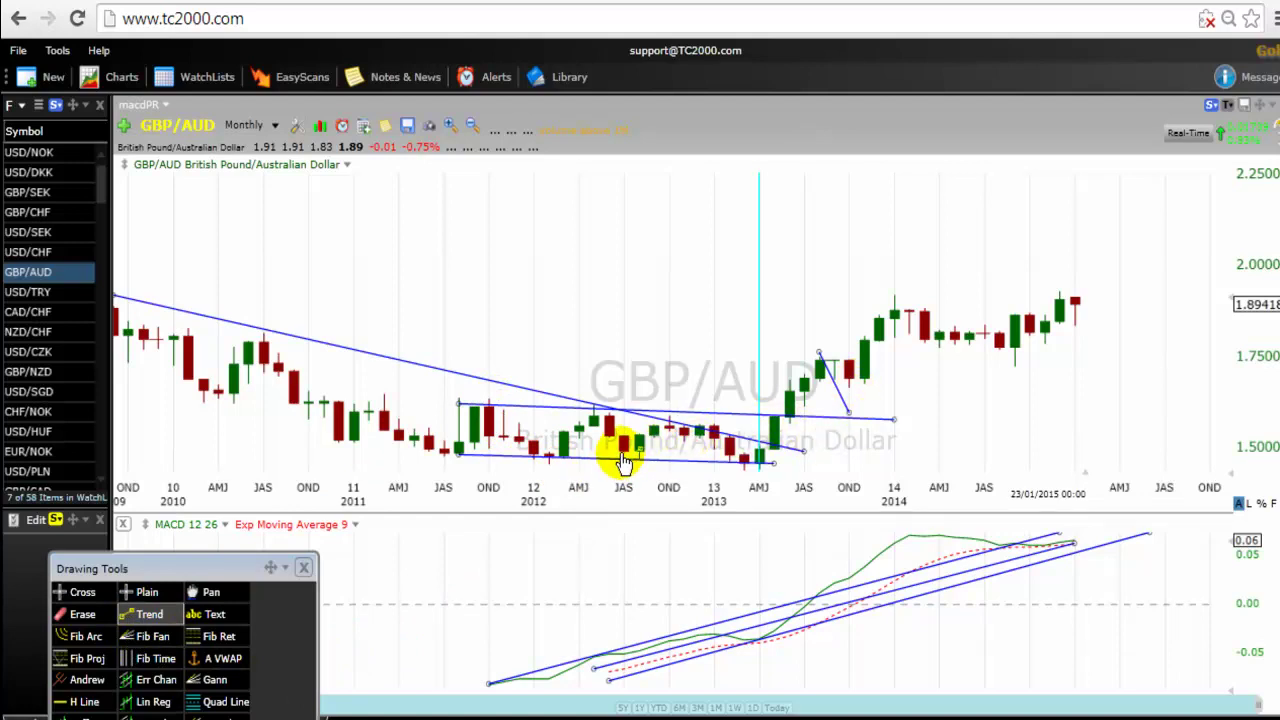
drag(519, 397, 520, 460)
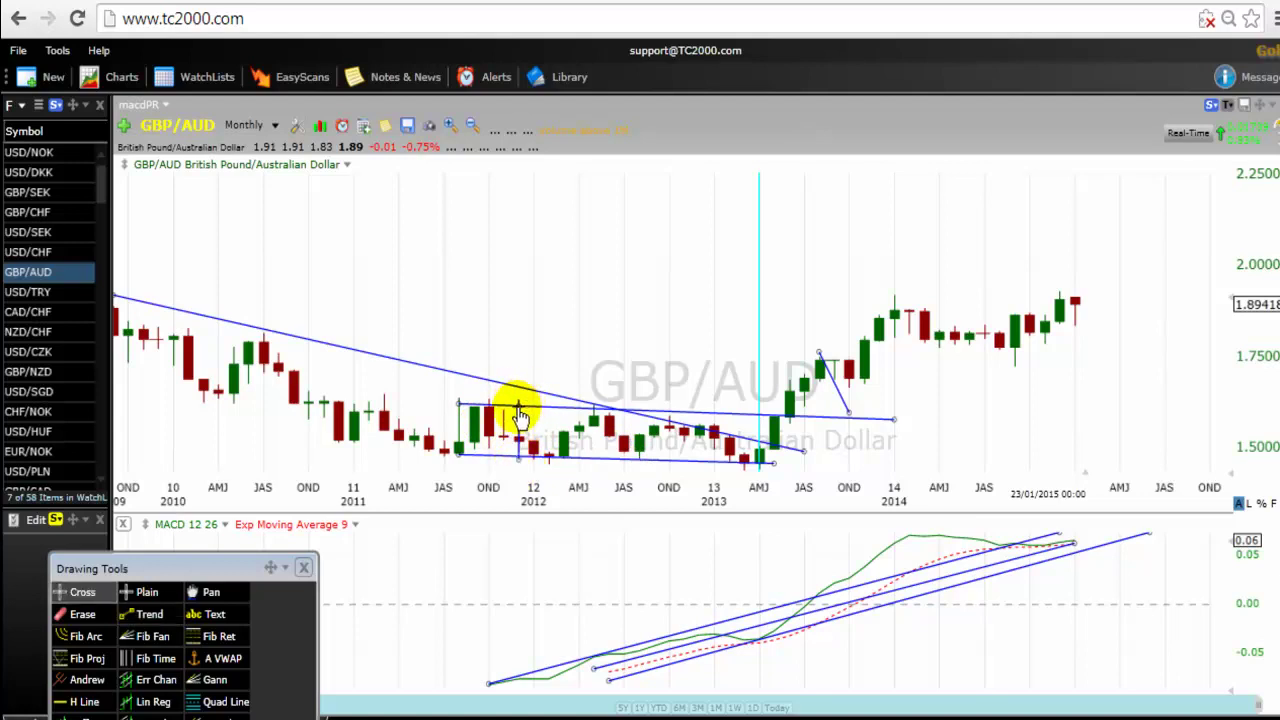
drag(519, 414, 711, 398)
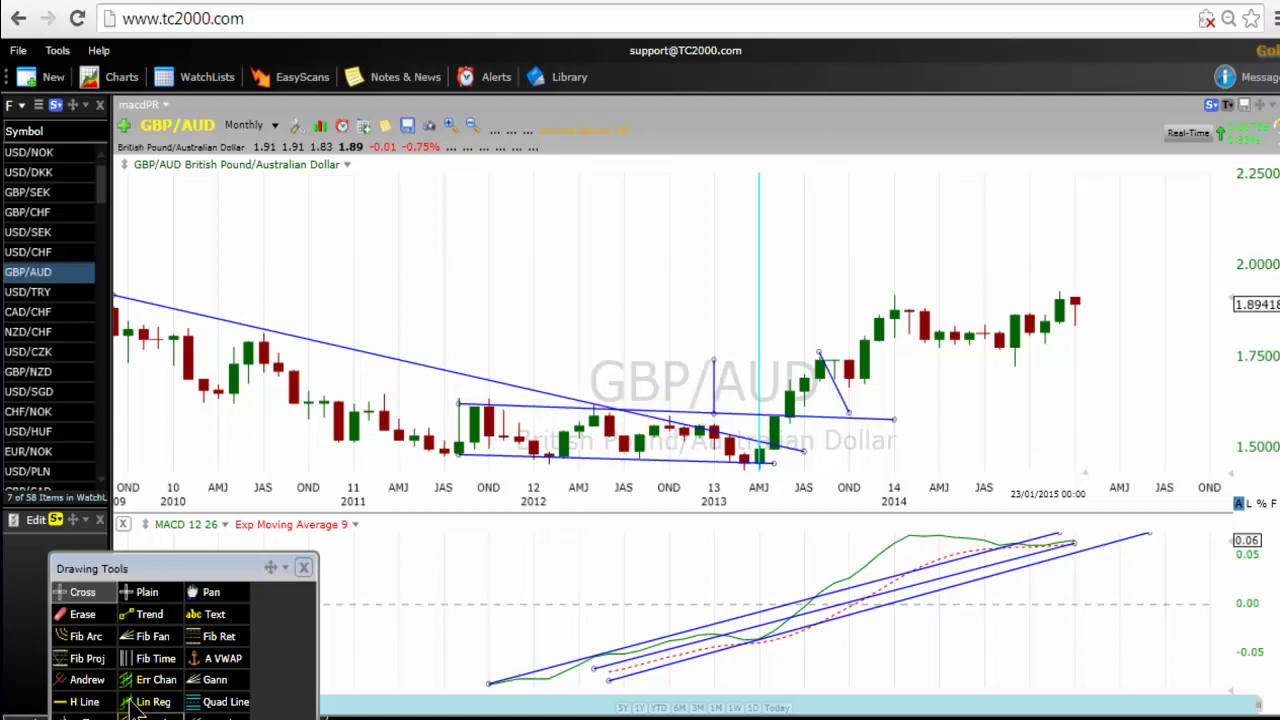
- Draw two trend lines roughly parallel to the range's upper boundary, one at the projected height's top and one midway between
click(150, 614)
drag(455, 357, 881, 369)
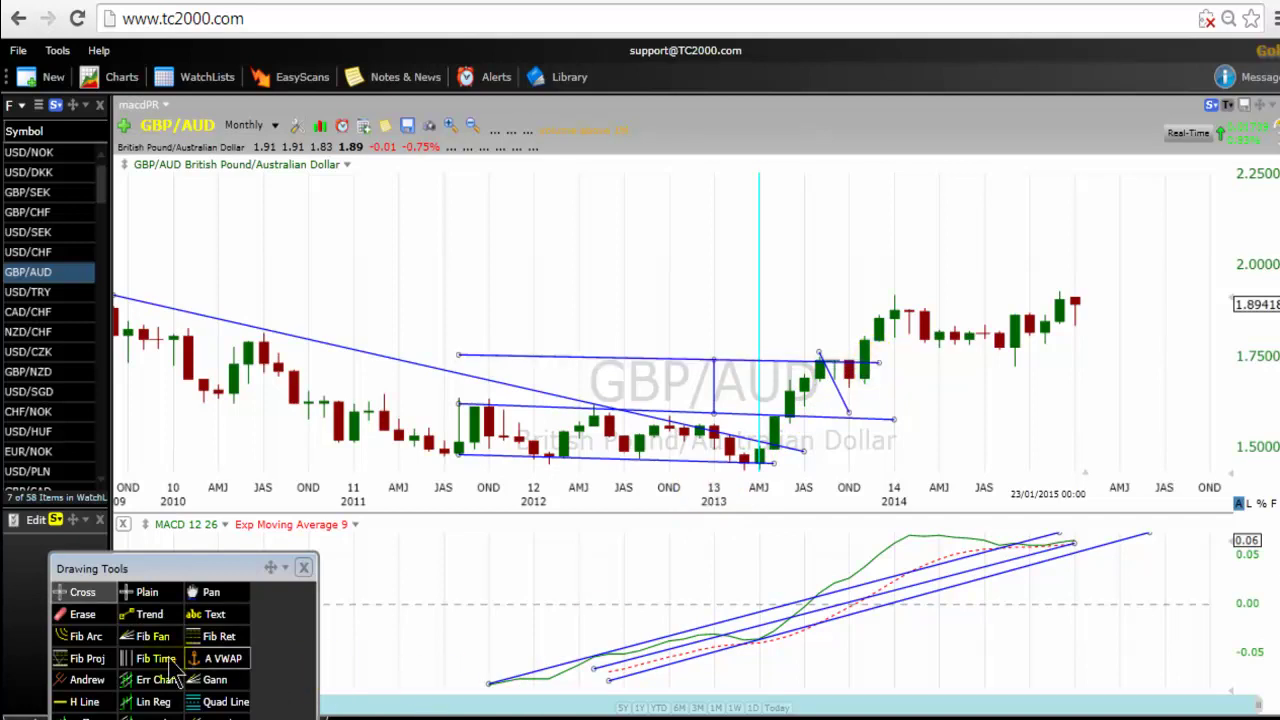
click(130, 620)
drag(458, 378, 929, 398)
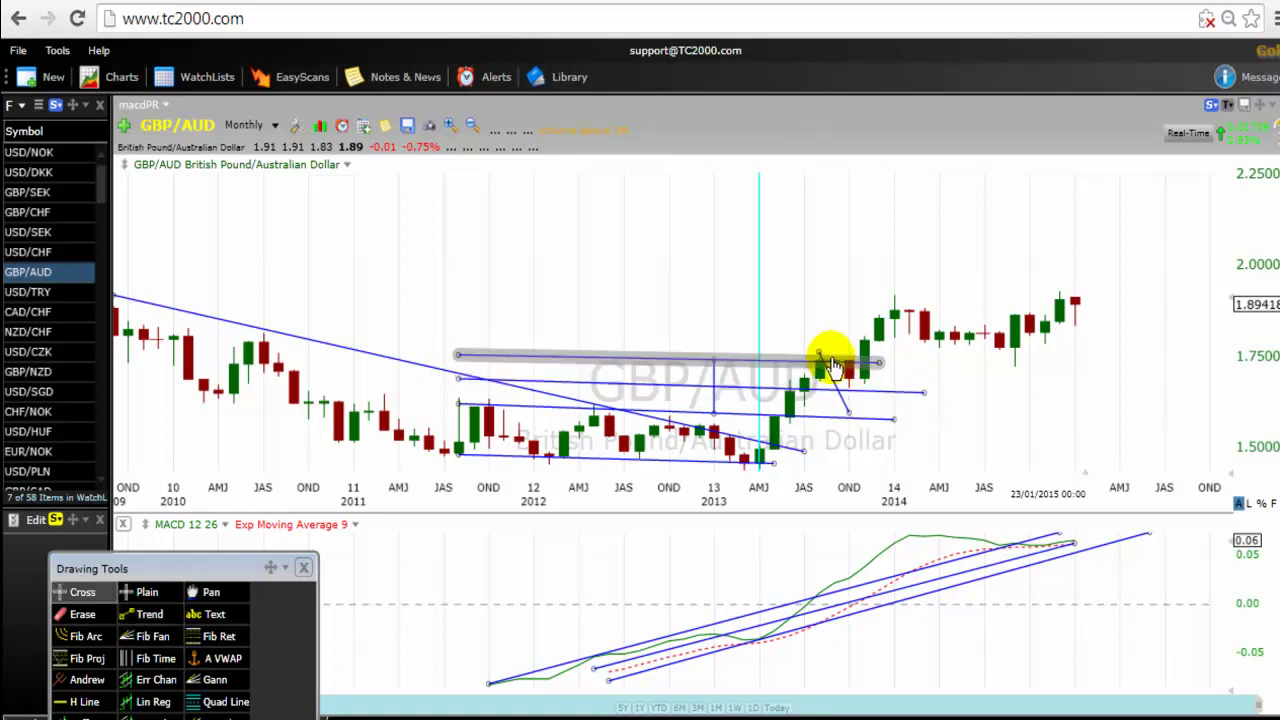
drag(845, 418, 852, 430)
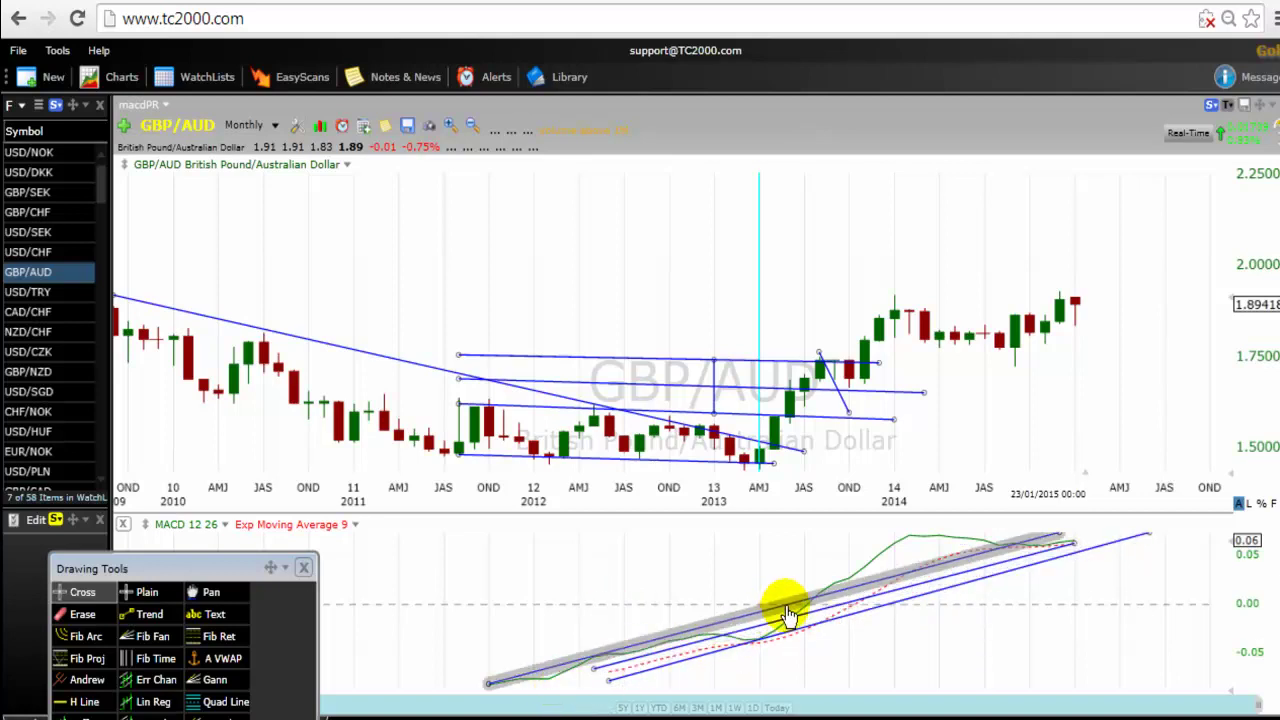
- Change the color of the long falling price trend line to red
right_click(240, 334)
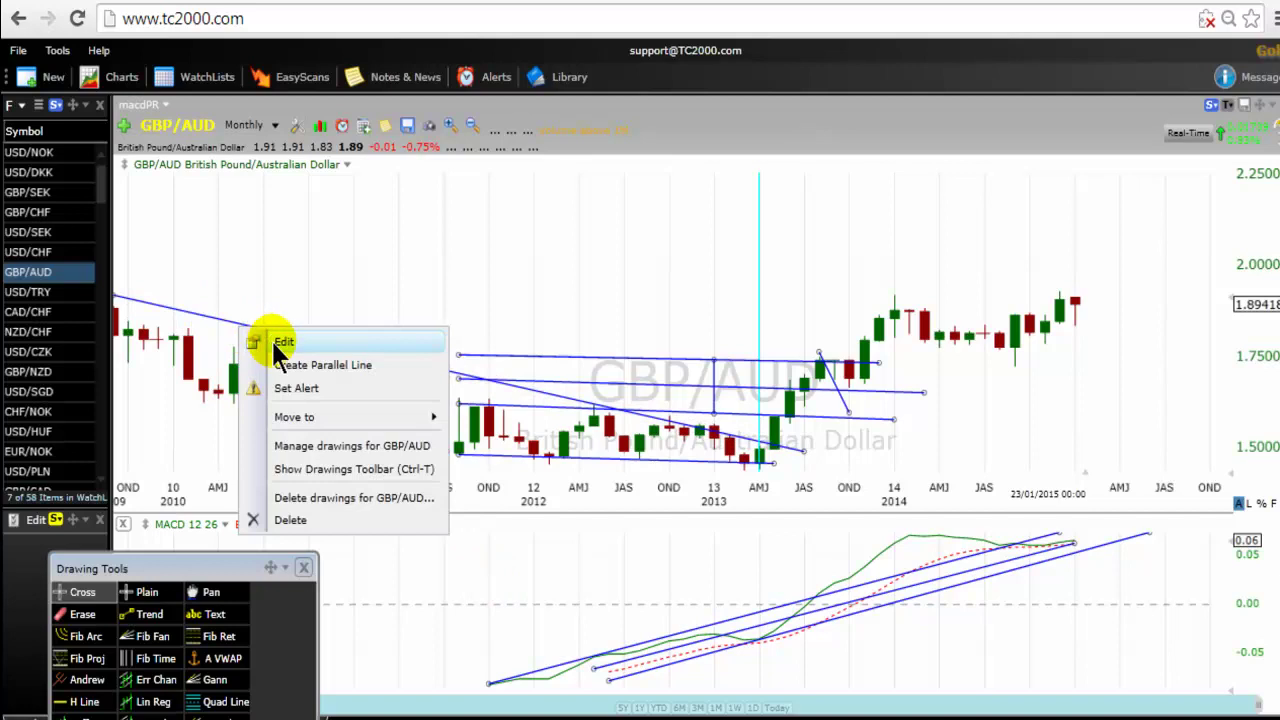
click(270, 342)
click(445, 392)
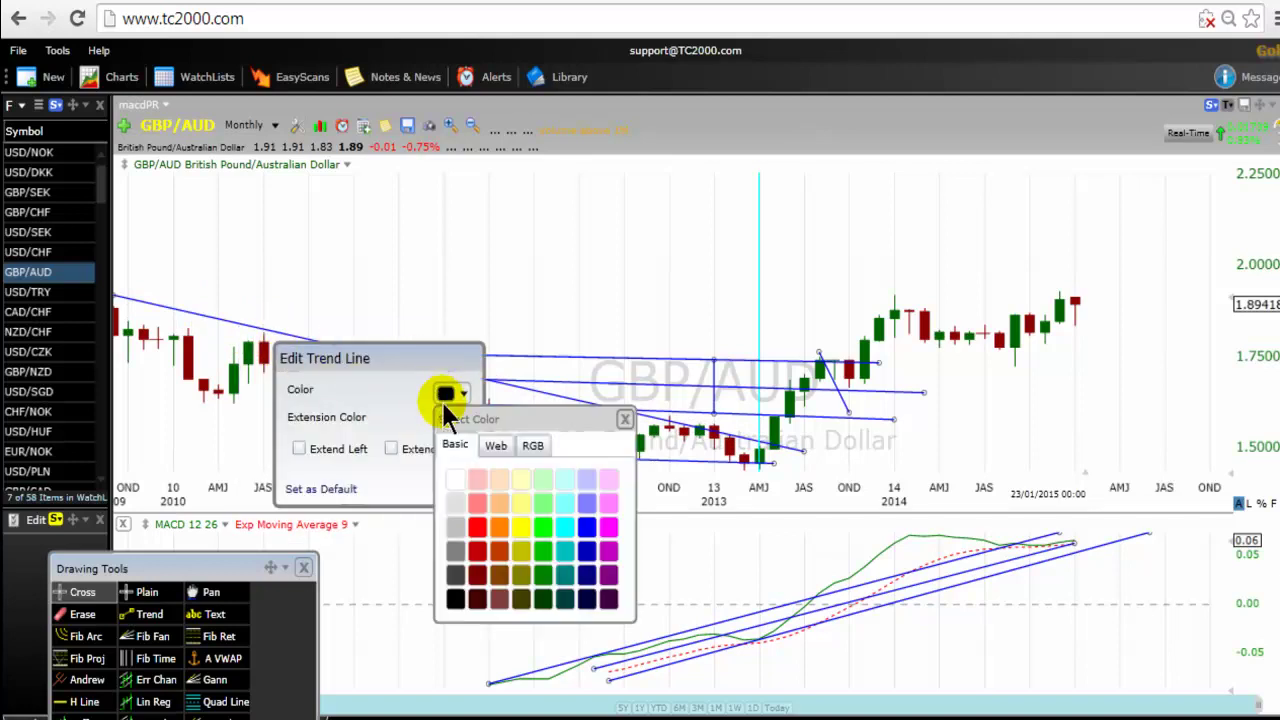
click(477, 545)
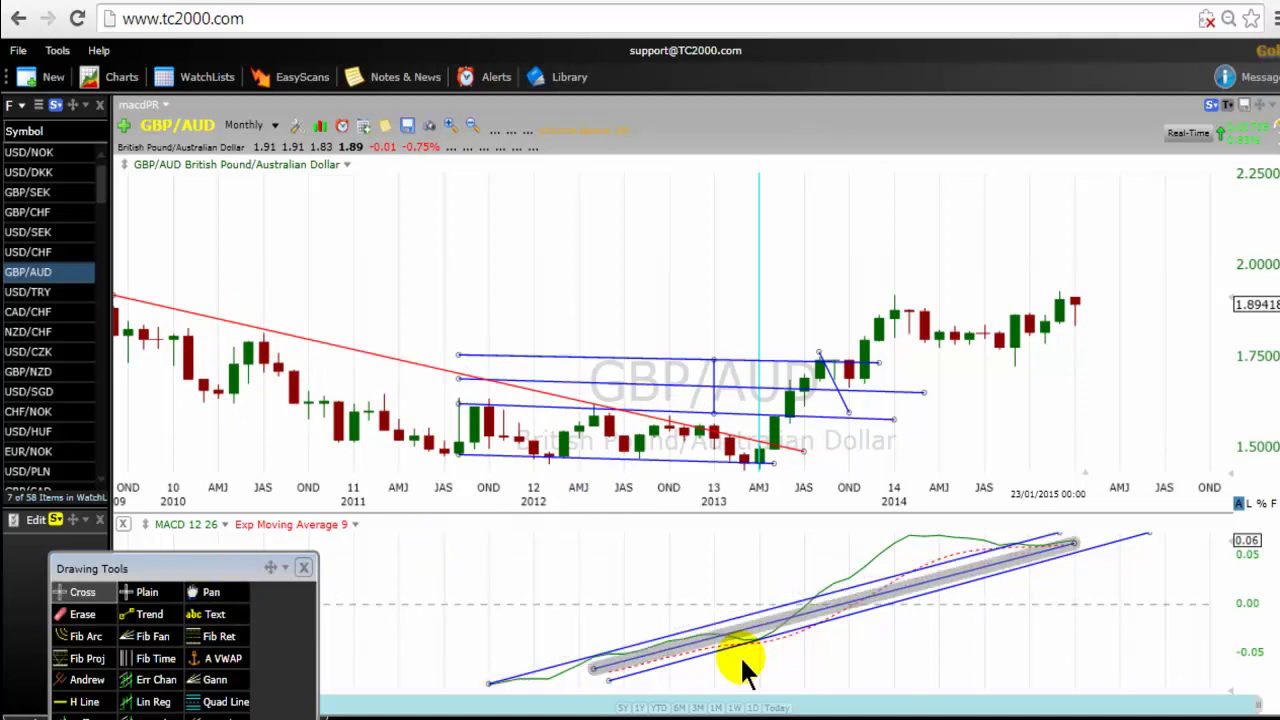
- Draw two short rising trend lines inside the sideways range, from the early-2012 low to the mid-2012 high and from the August 2012 low to the December 2012 high
mouse_move(703, 648)
mouse_down()
mouse_move(811, 606)
mouse_move(705, 638)
mouse_up()
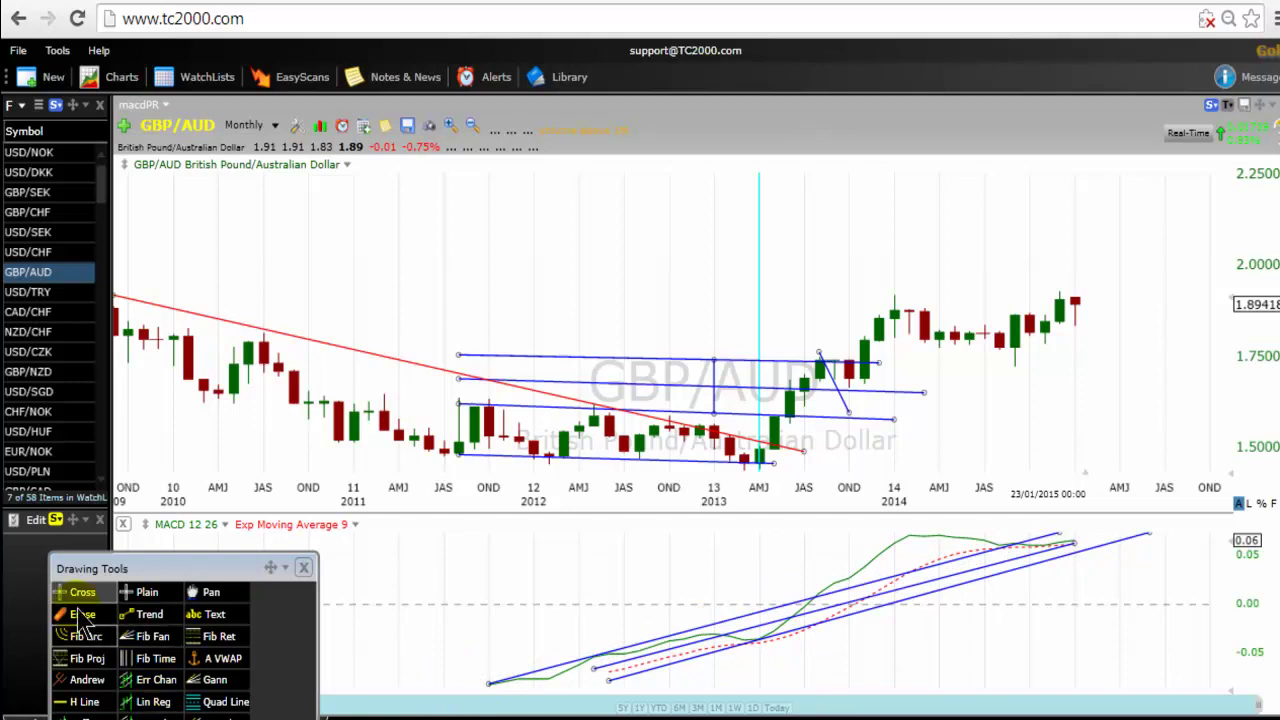
click(130, 614)
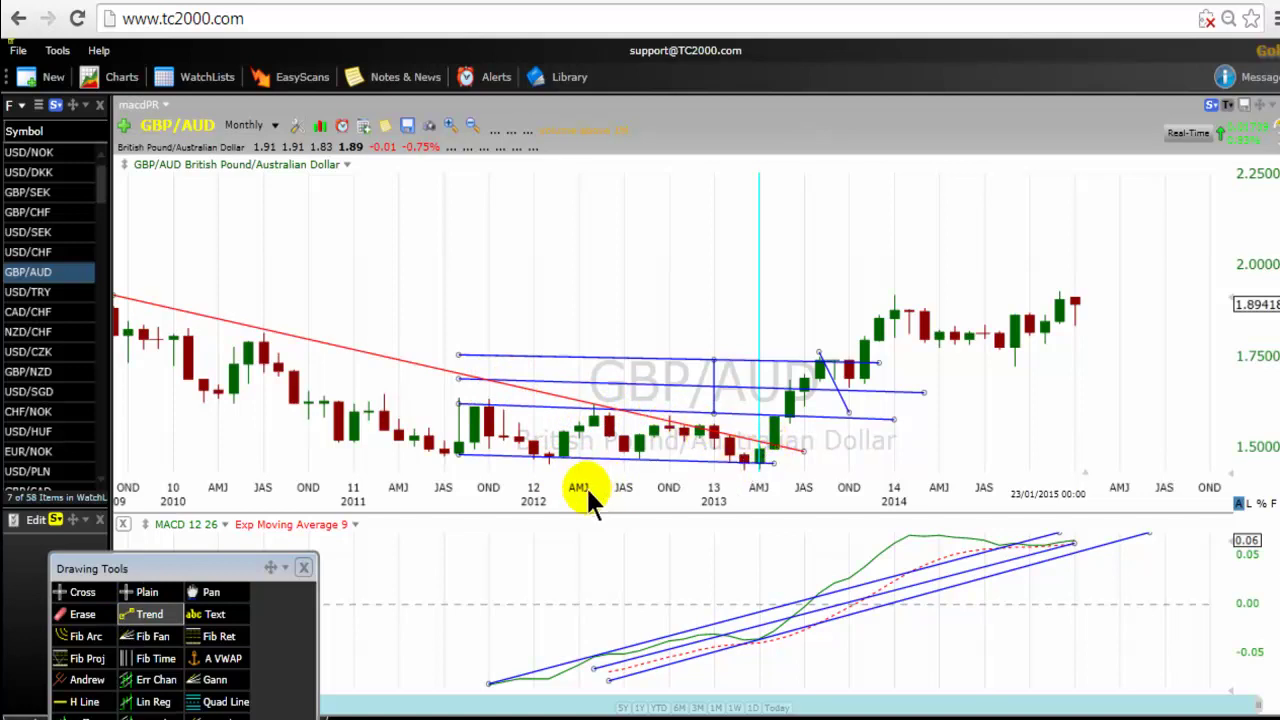
drag(560, 467, 607, 406)
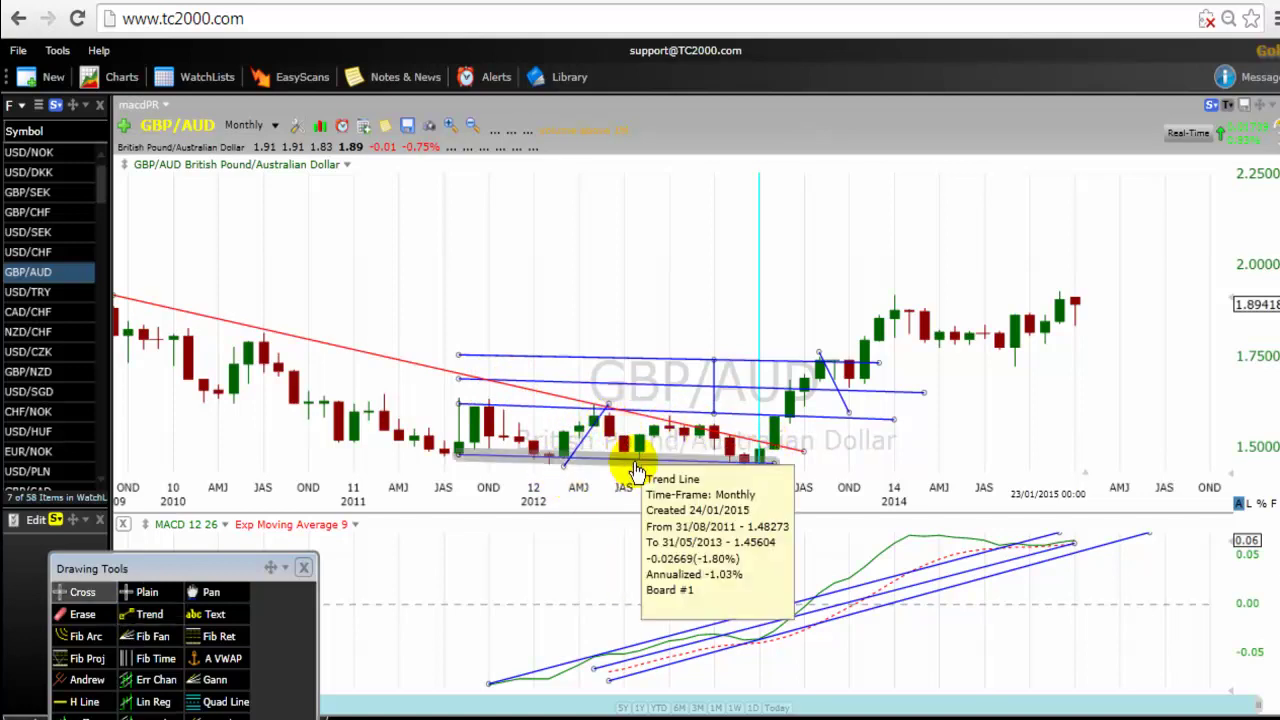
mouse_move(550, 468)
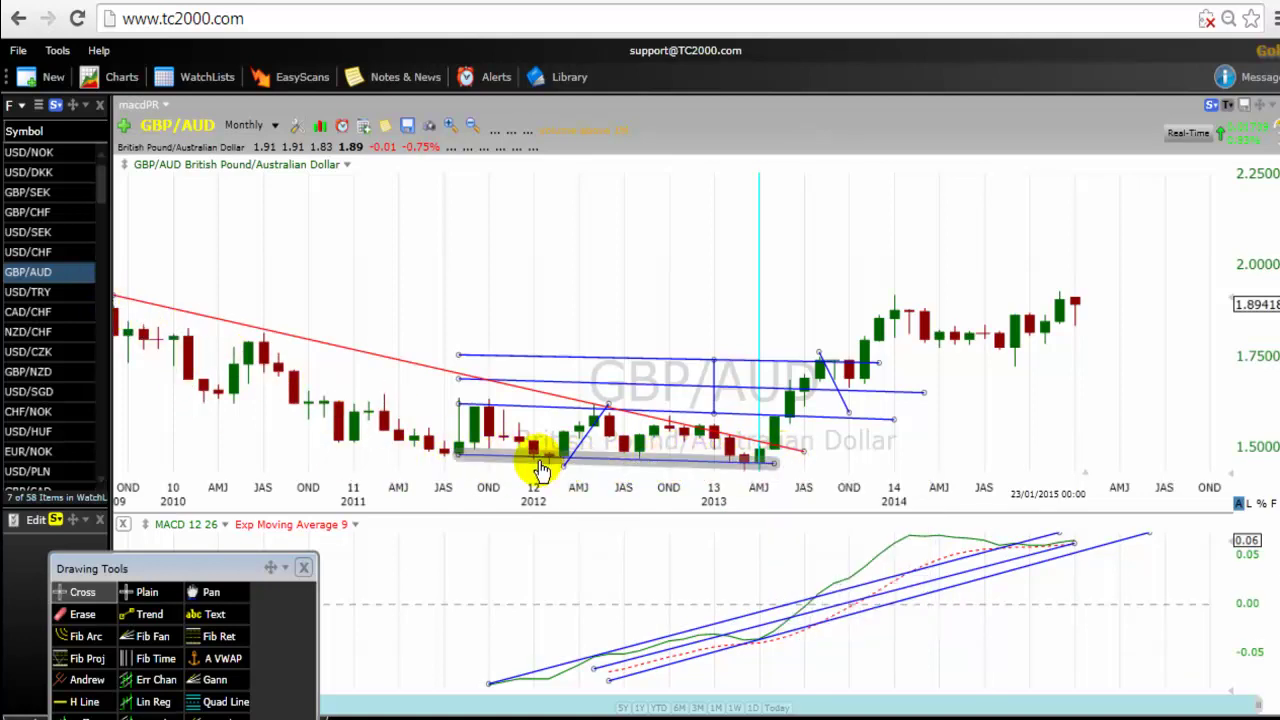
mouse_move(768, 470)
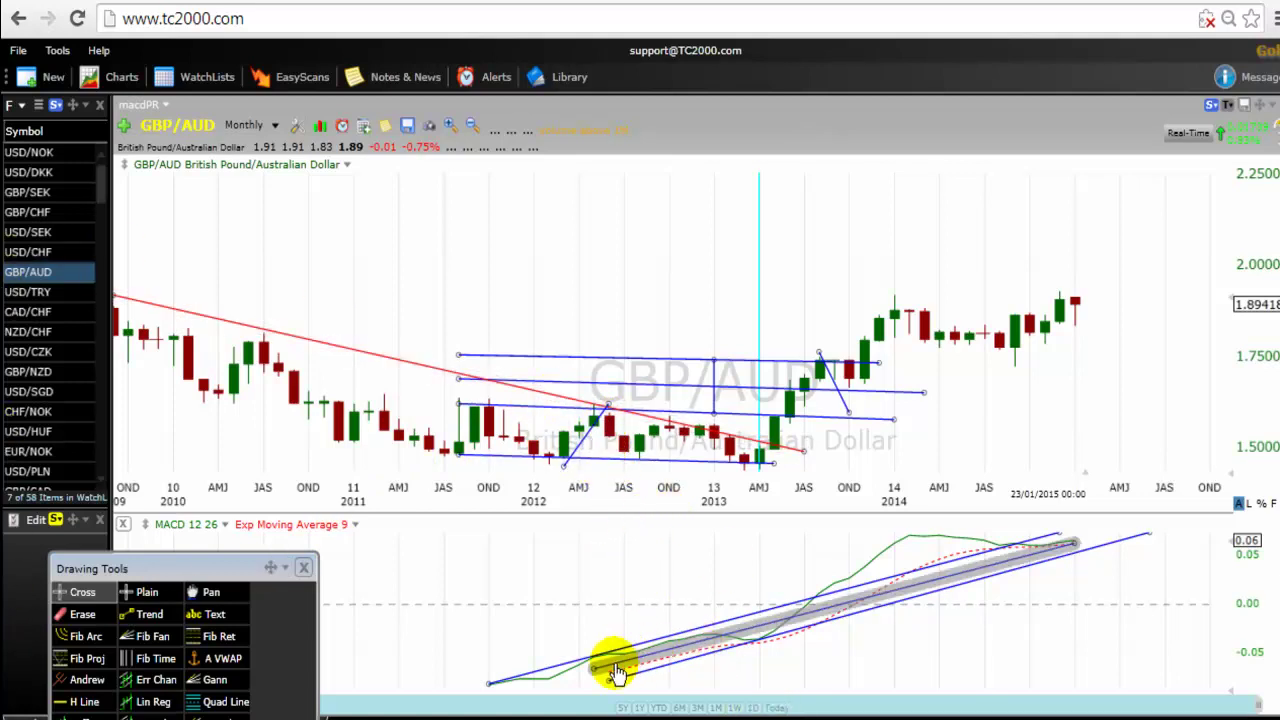
mouse_move(722, 645)
click(129, 616)
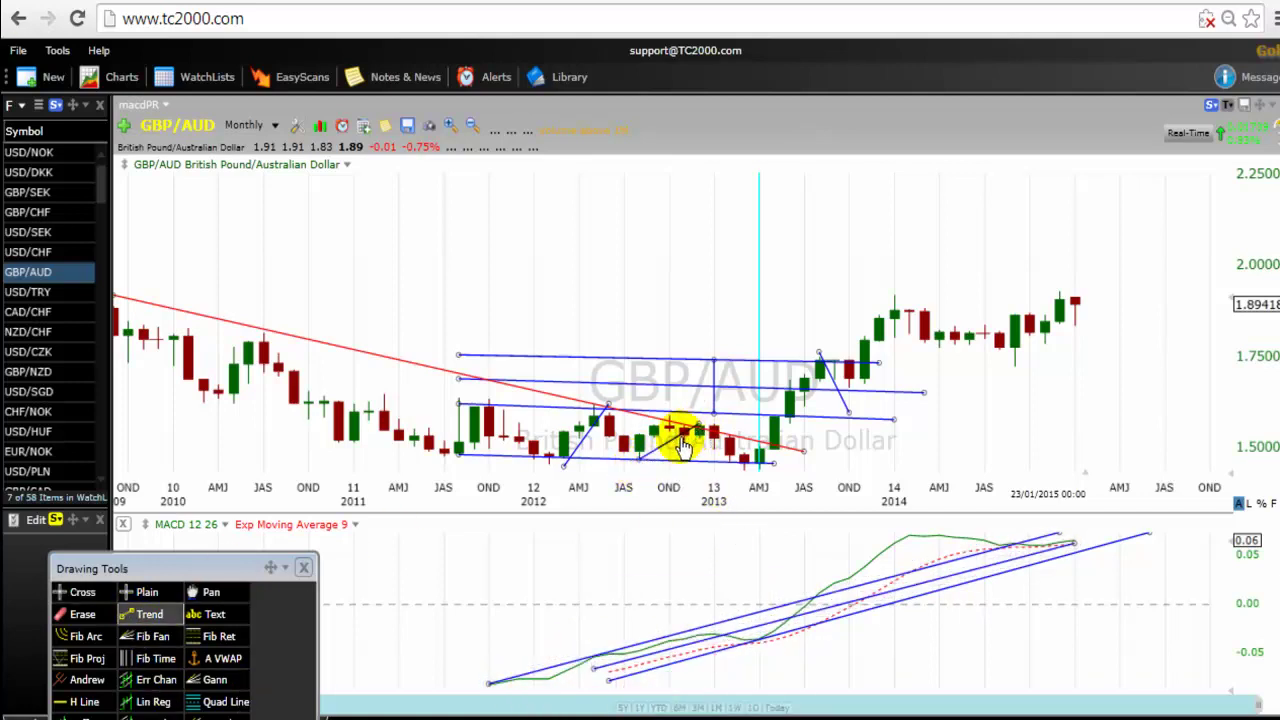
key(Escape)
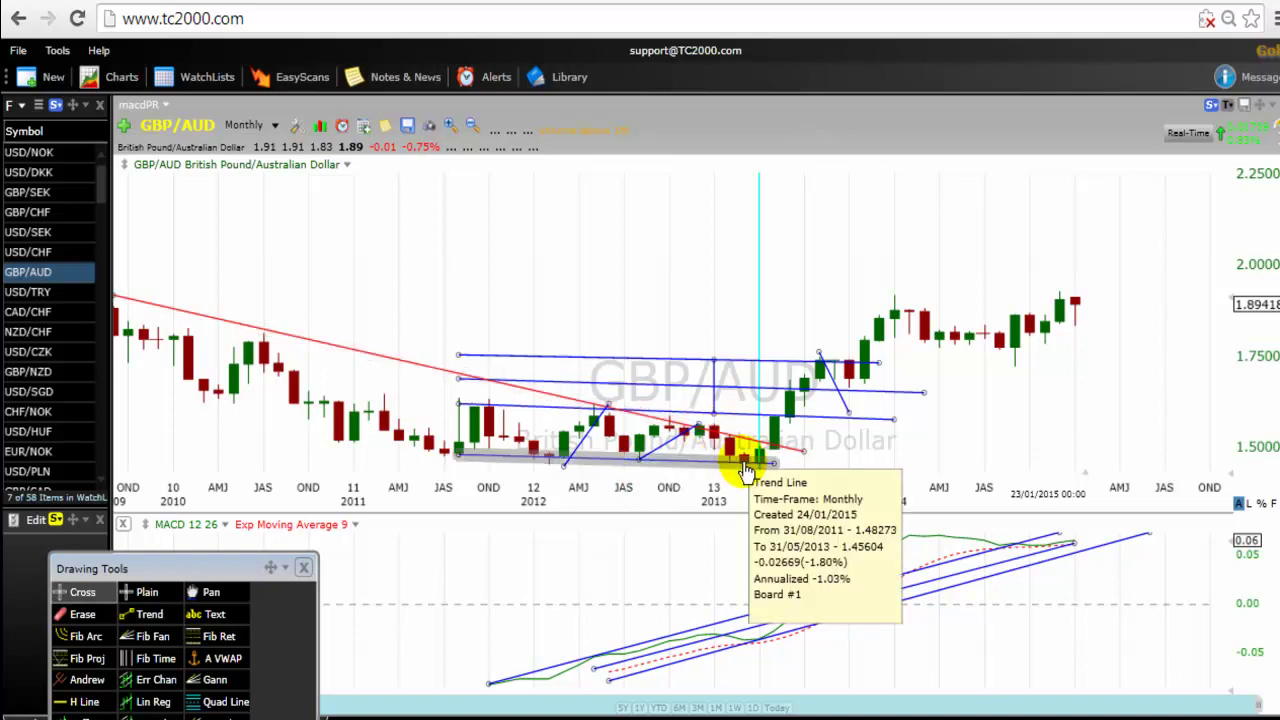
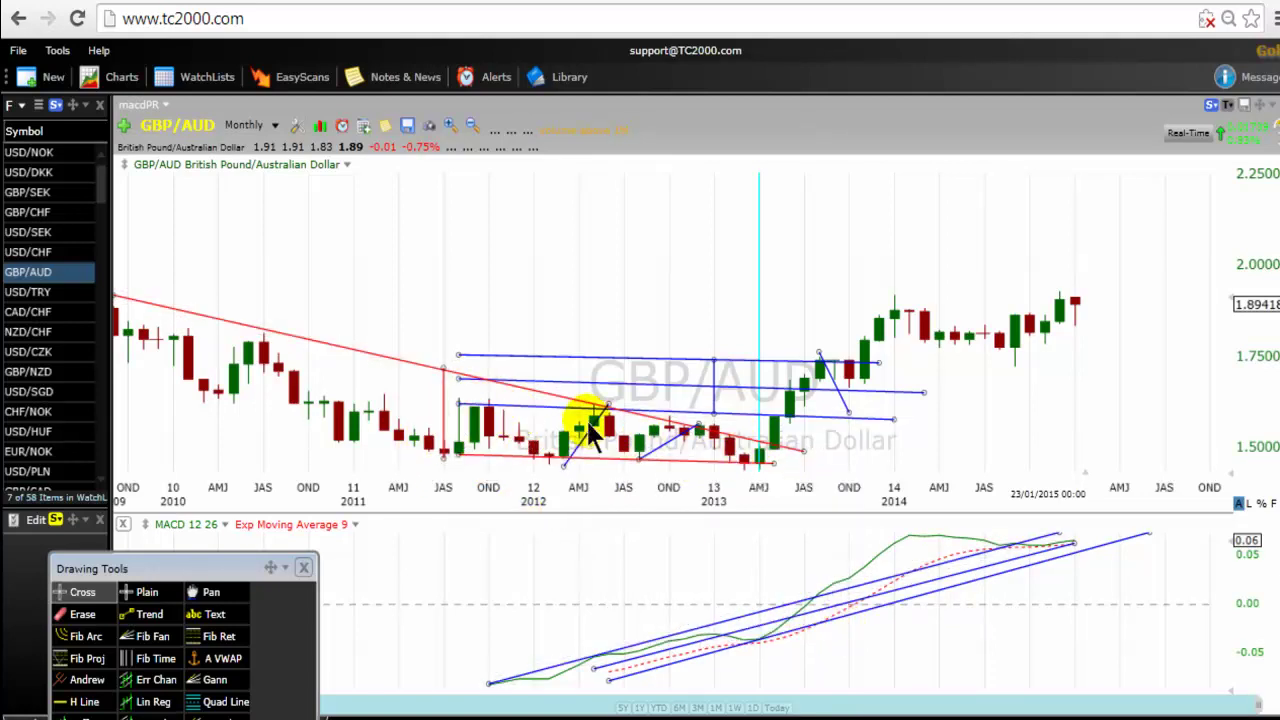
- Move the red vertical height line from mid-2011 to the cyan vertical line in 2013, starting at the long falling red trend line and projecting upward
mouse_move(446, 418)
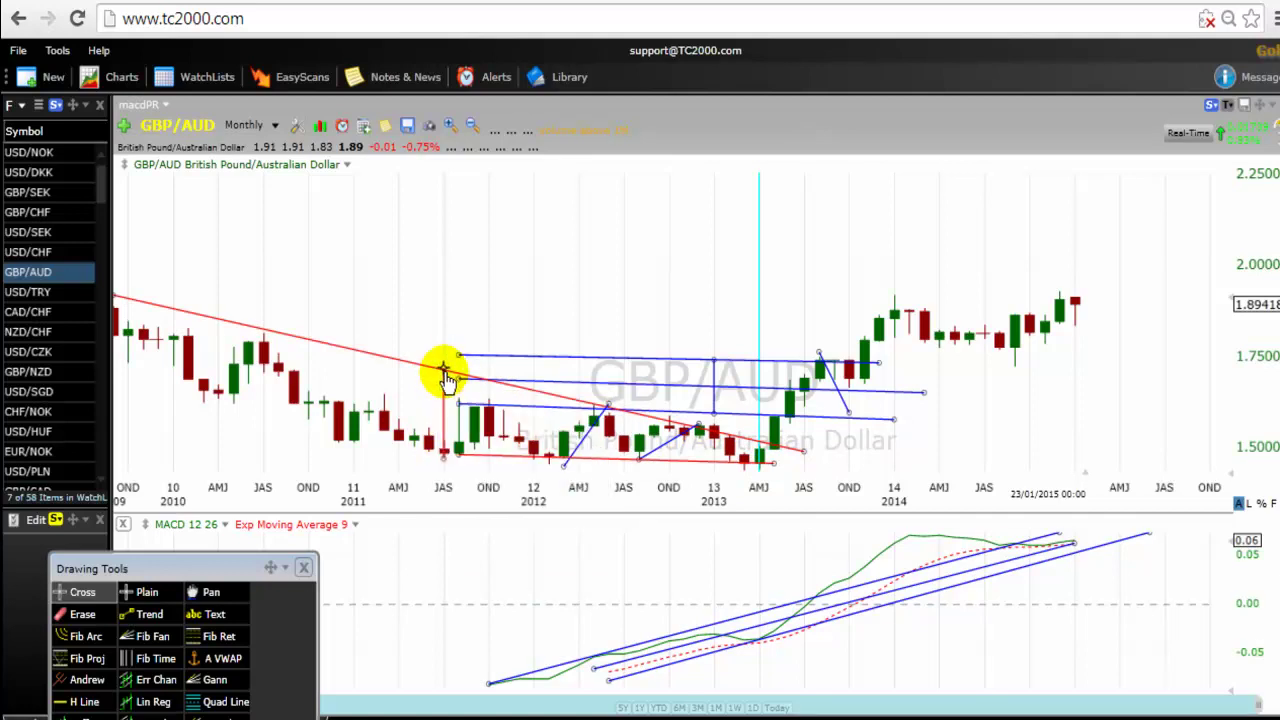
drag(446, 438, 772, 443)
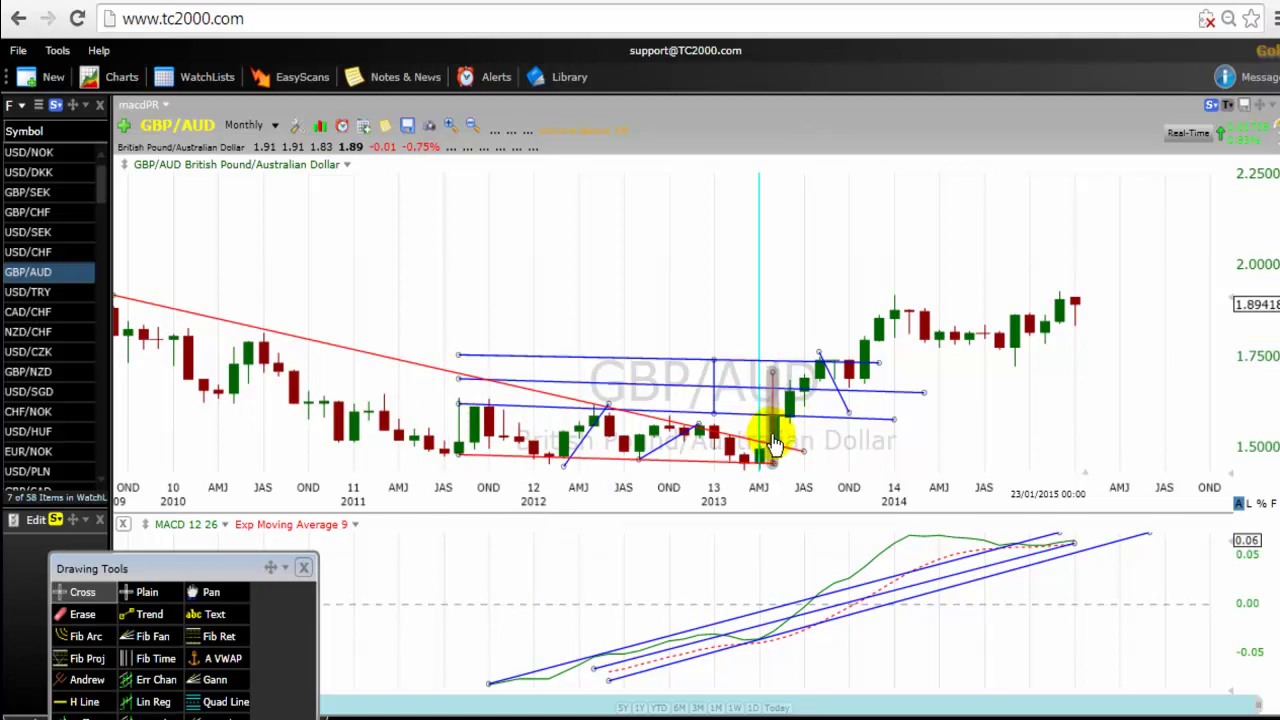
drag(773, 441, 791, 363)
click(792, 361)
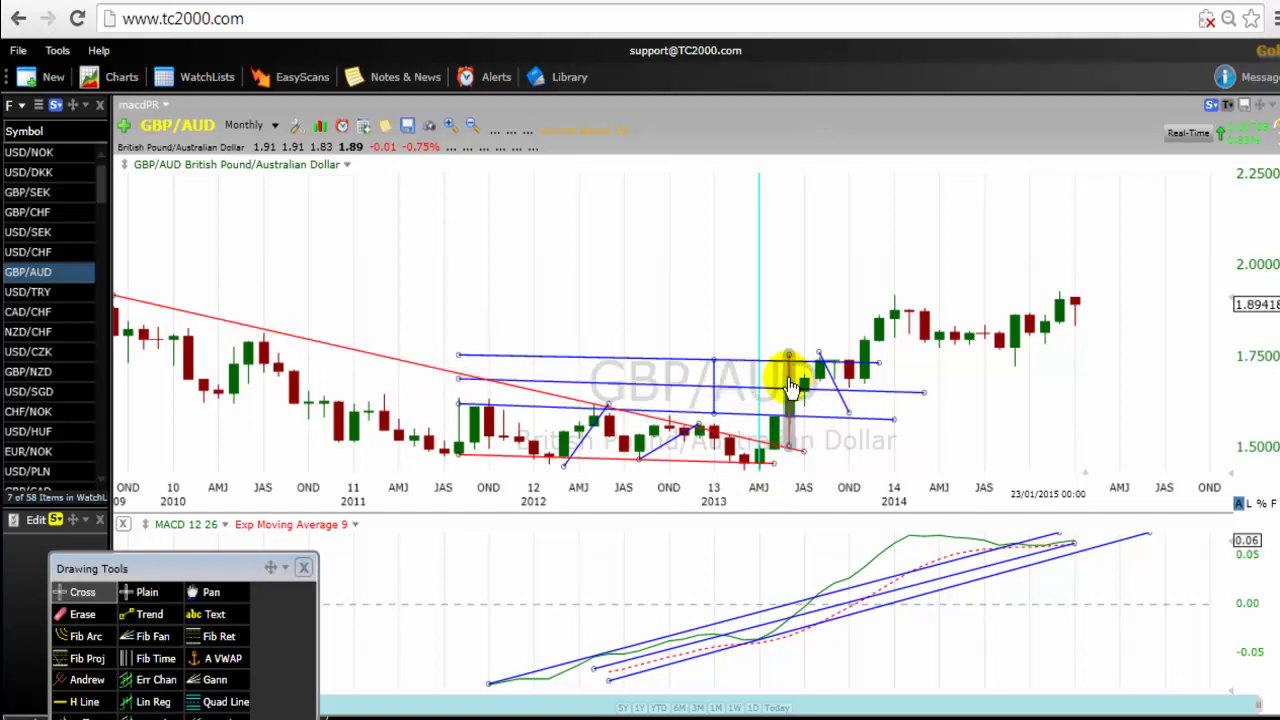
drag(790, 385, 762, 383)
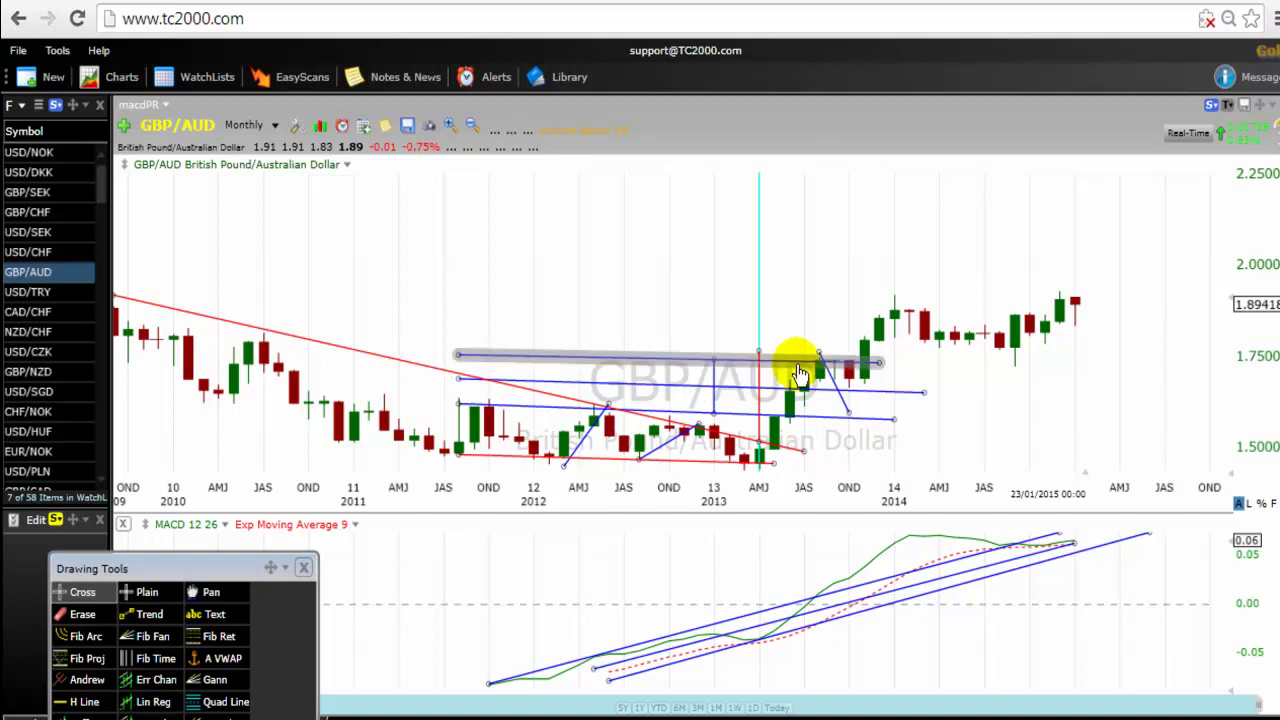
mouse_move(848, 368)
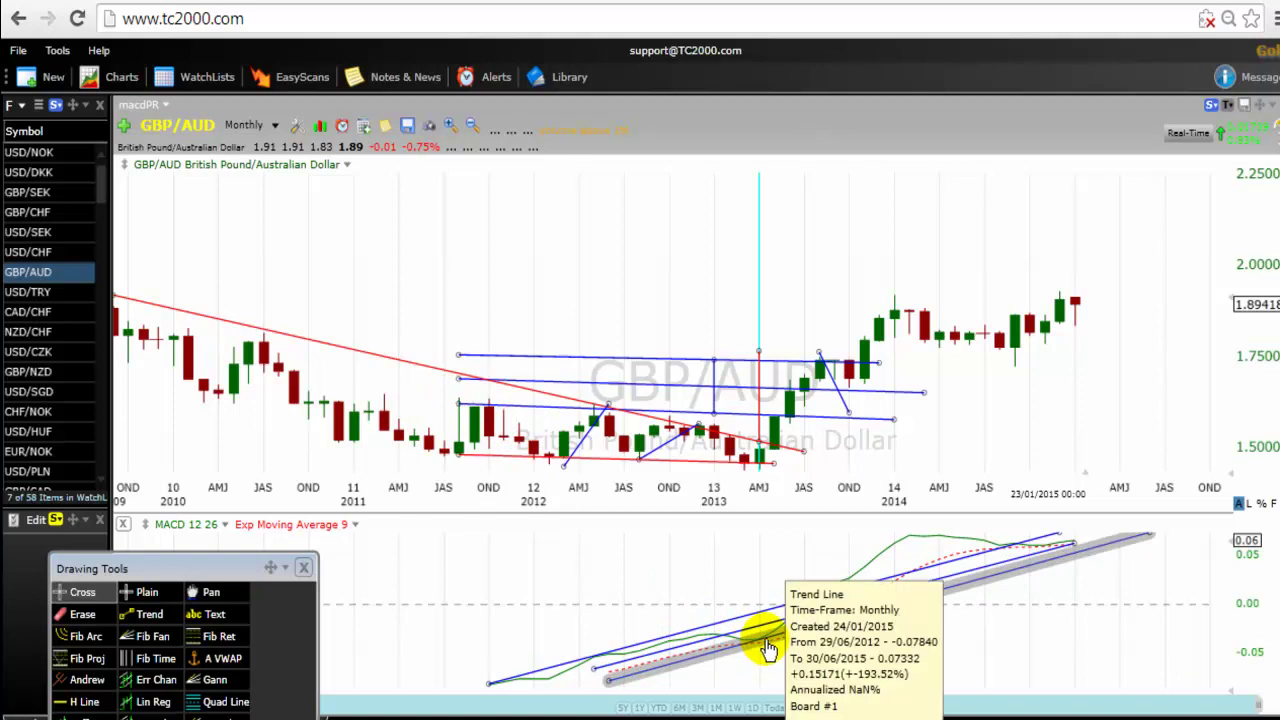
- Draw a rising trend line from the 2013 low at the cyan vertical line, beneath the late-2014 lows, to about 1.96 in September 2015
mouse_move(779, 635)
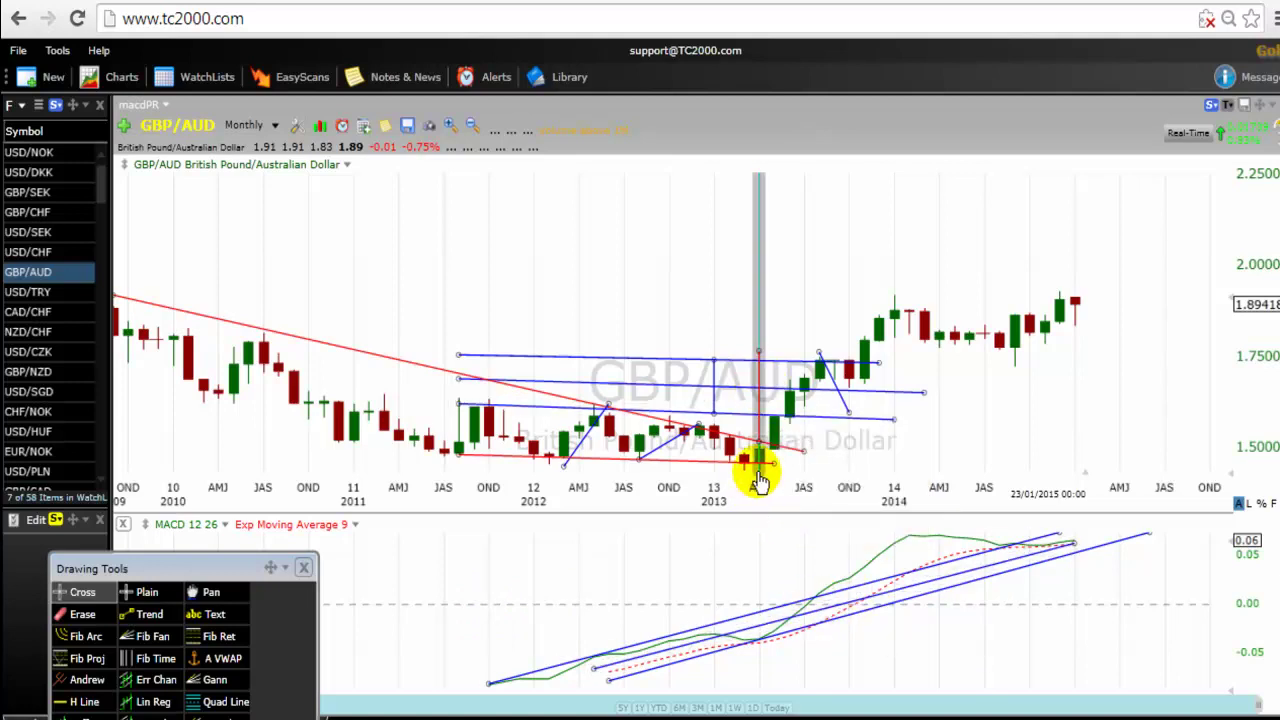
click(149, 614)
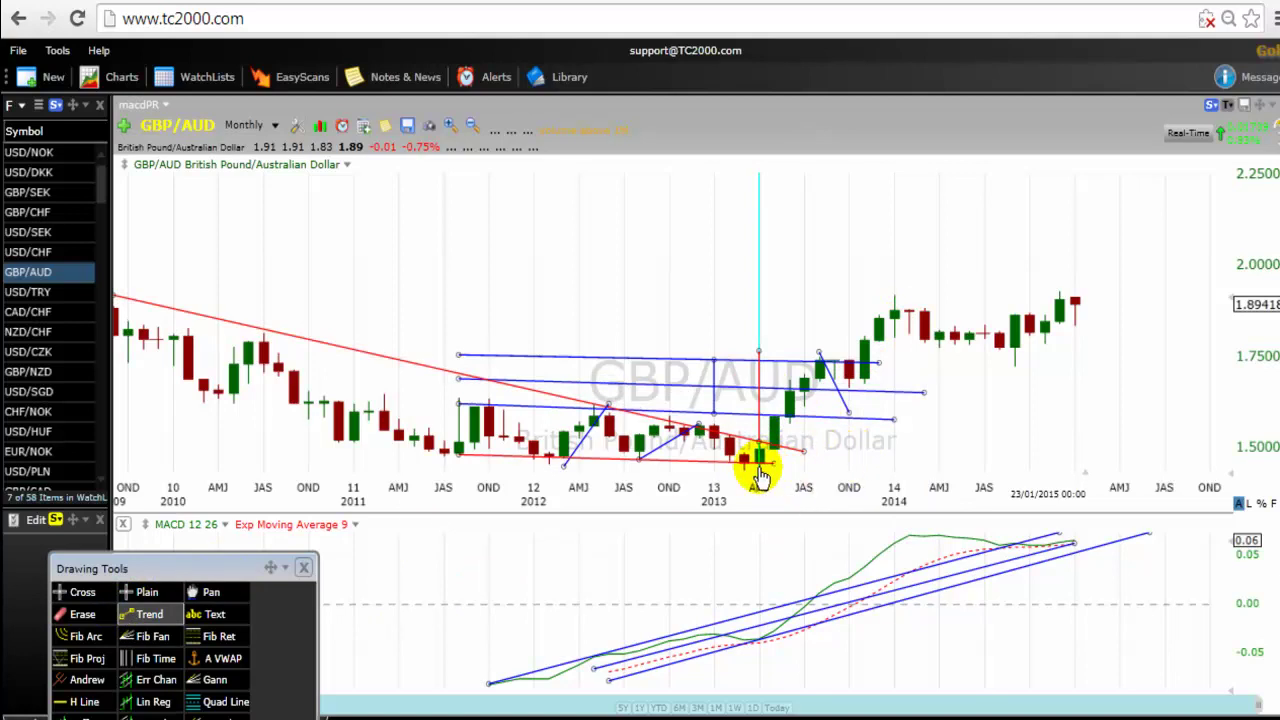
mouse_move(761, 462)
mouse_down()
mouse_move(1044, 356)
mouse_move(1168, 298)
mouse_move(1189, 266)
mouse_move(1190, 280)
mouse_up()
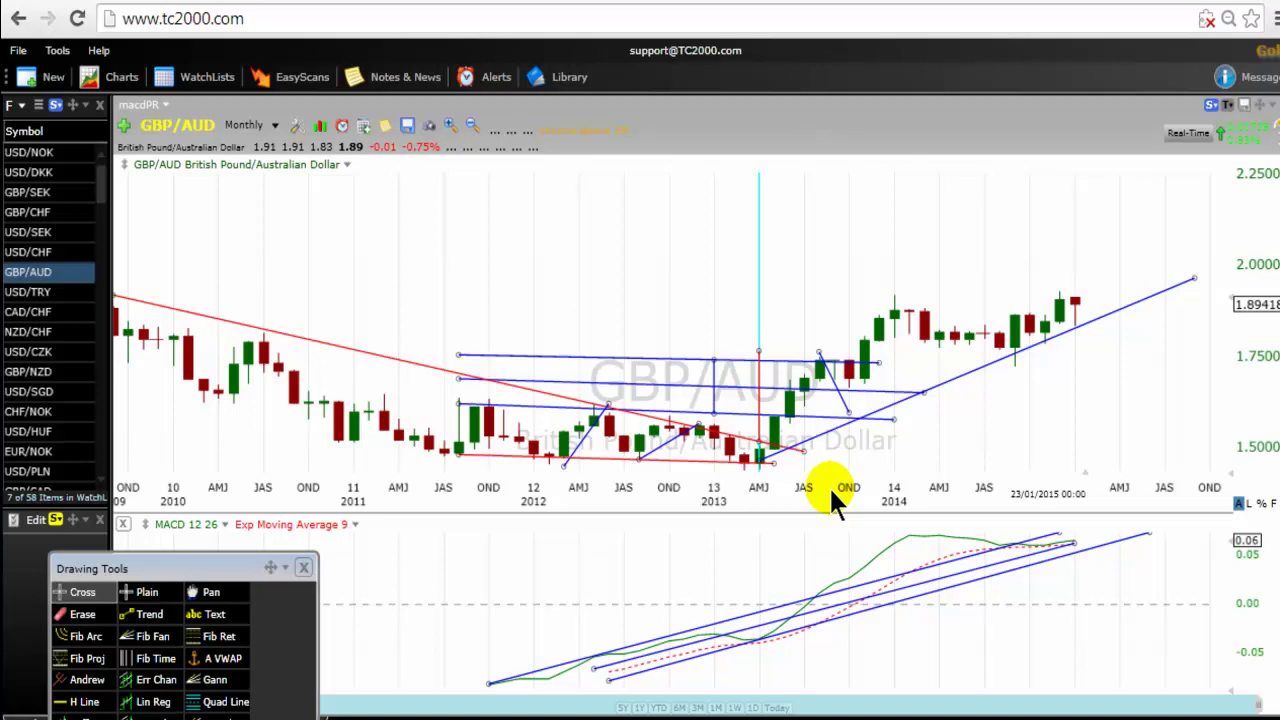
- Sketch a nearly horizontal line above the 2011 prices with a zigzag that breaks above it, pulls back to it and bounces upward
click(140, 614)
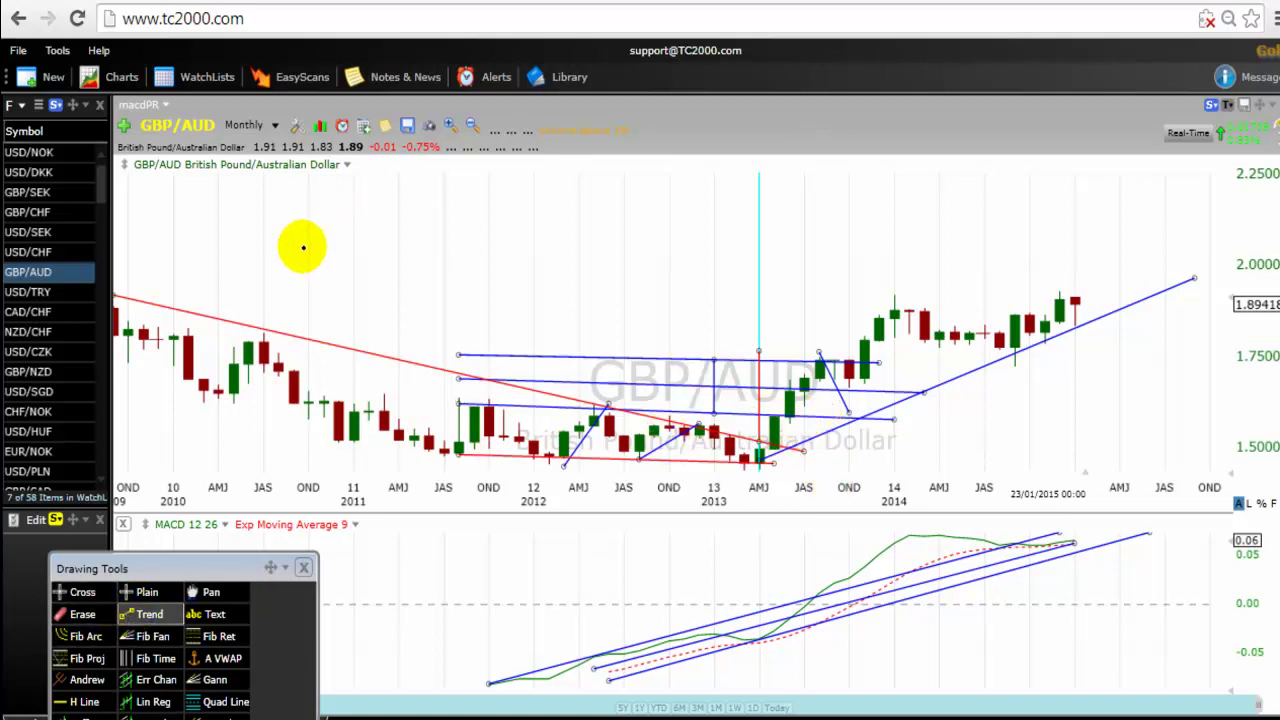
drag(305, 287, 555, 291)
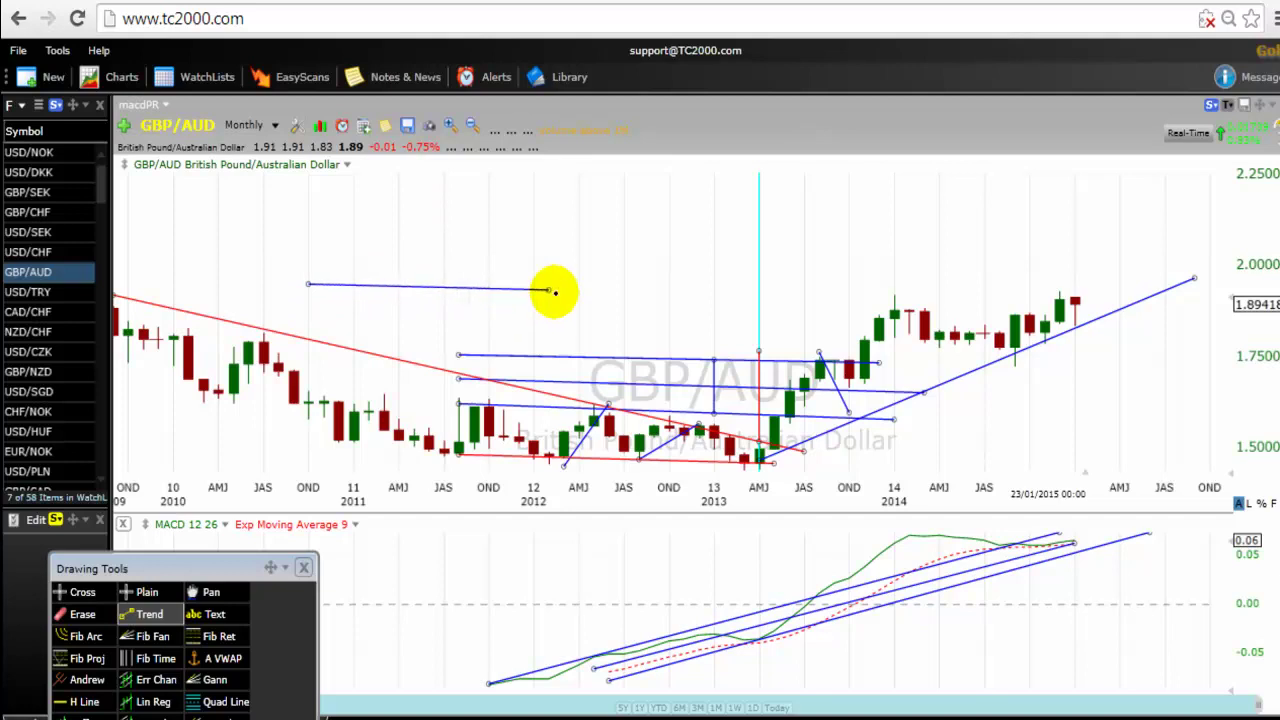
click(149, 613)
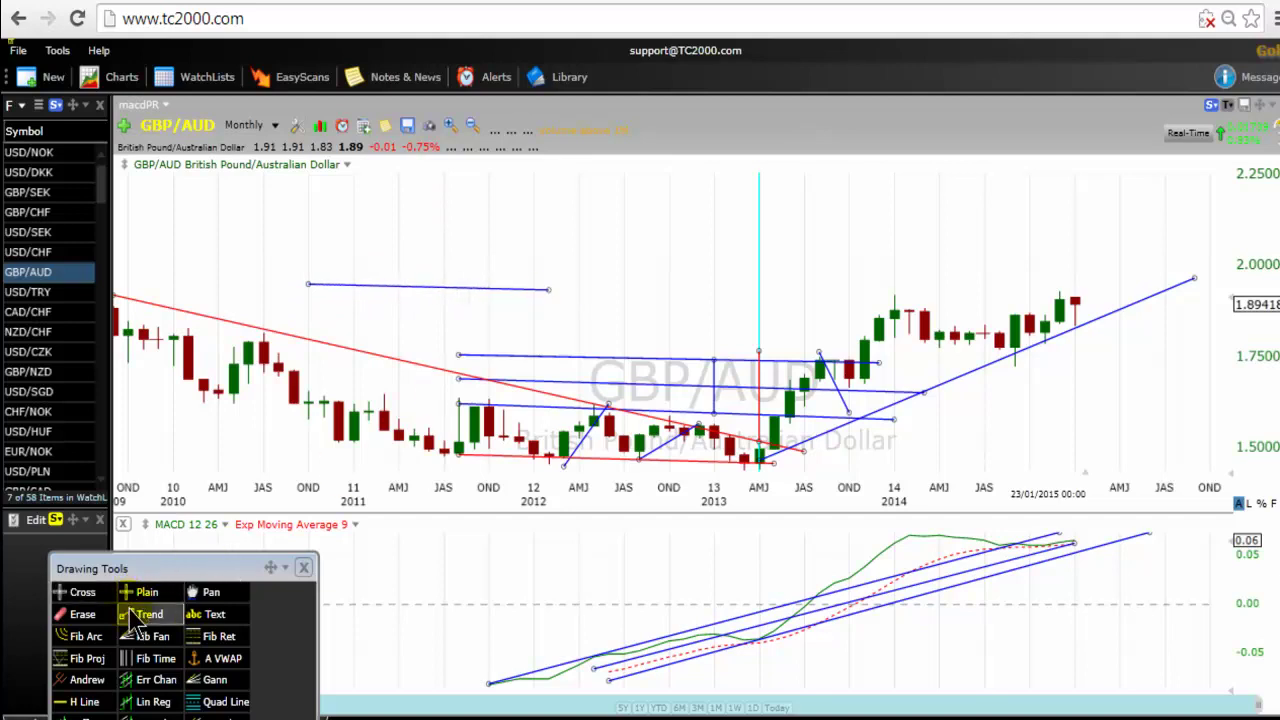
mouse_move(353, 316)
mouse_down()
mouse_move(413, 232)
mouse_move(442, 288)
mouse_move(473, 259)
mouse_up()
click(149, 613)
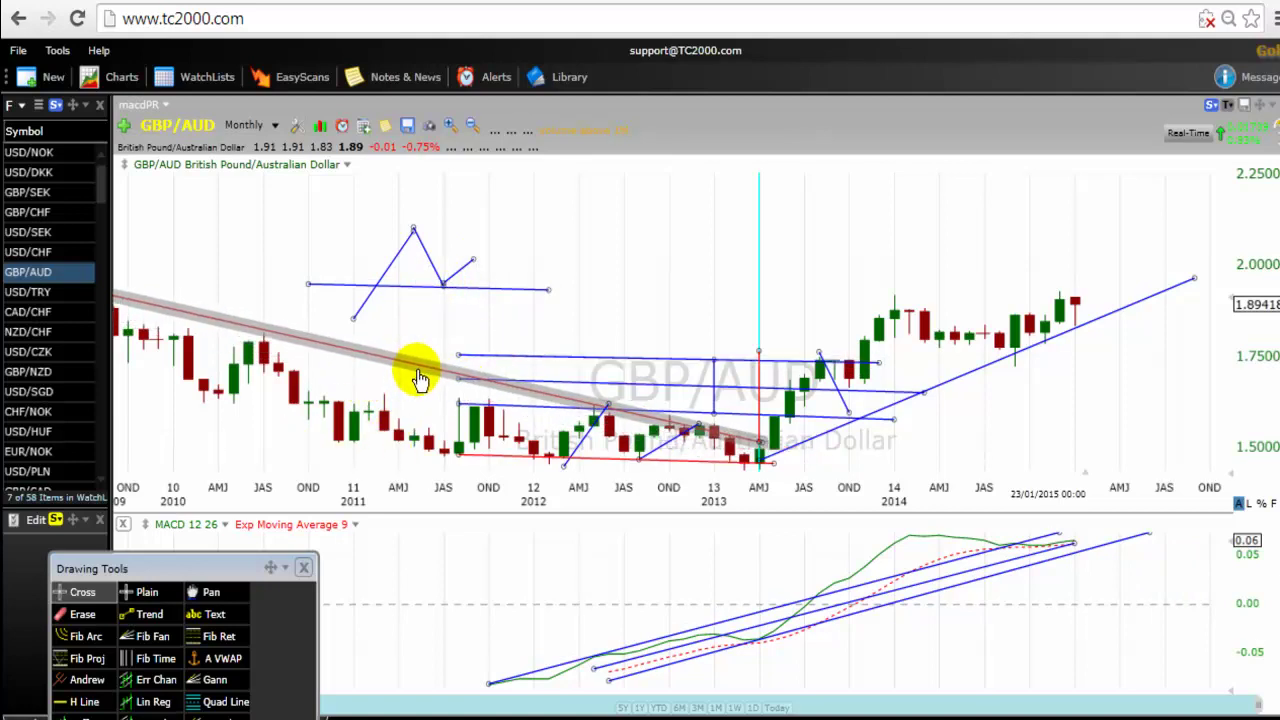
- Extend the middle line above the sideways range back to late 2009 and change its color to orange
drag(458, 382, 130, 368)
right_click(298, 380)
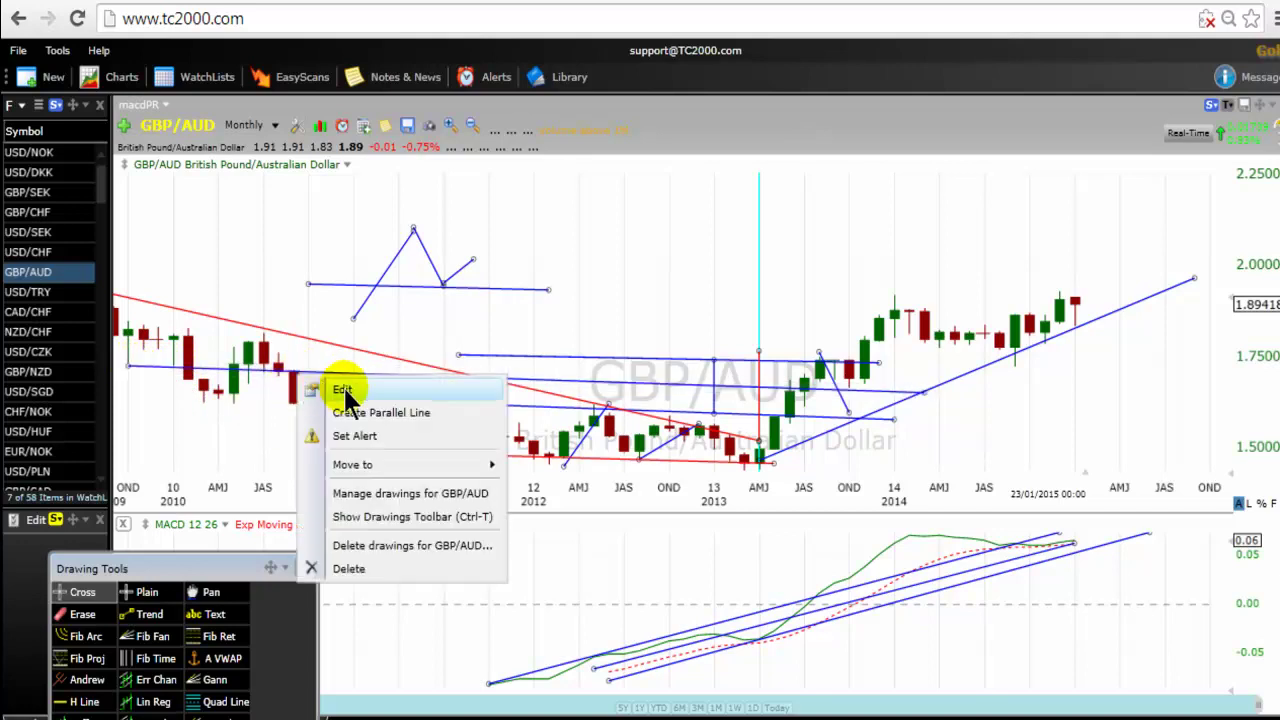
click(343, 393)
click(520, 444)
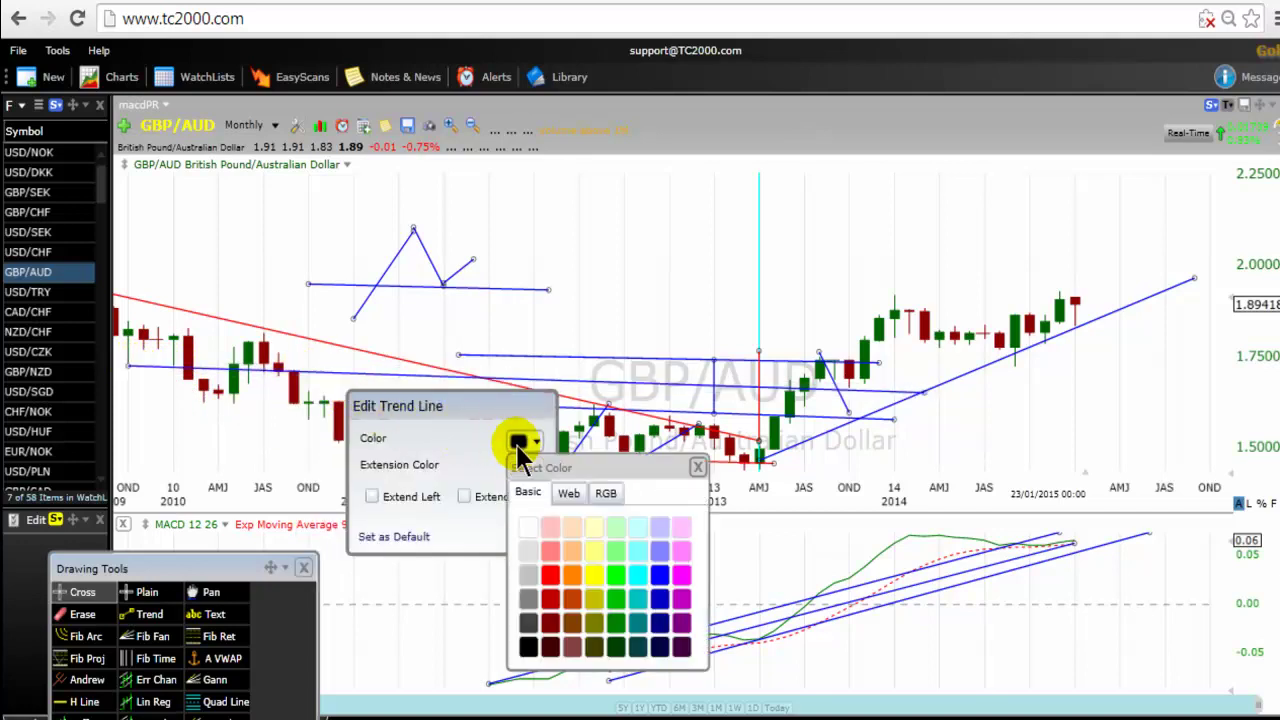
click(572, 574)
click(532, 541)
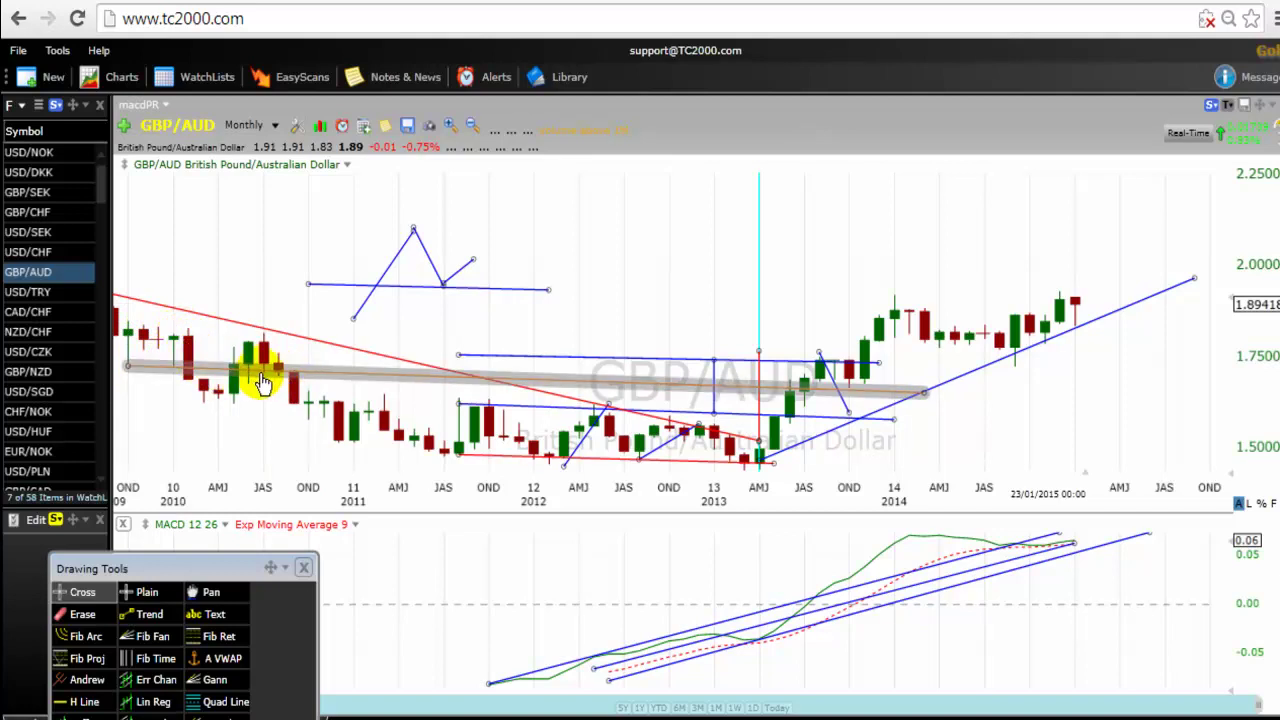
mouse_move(310, 383)
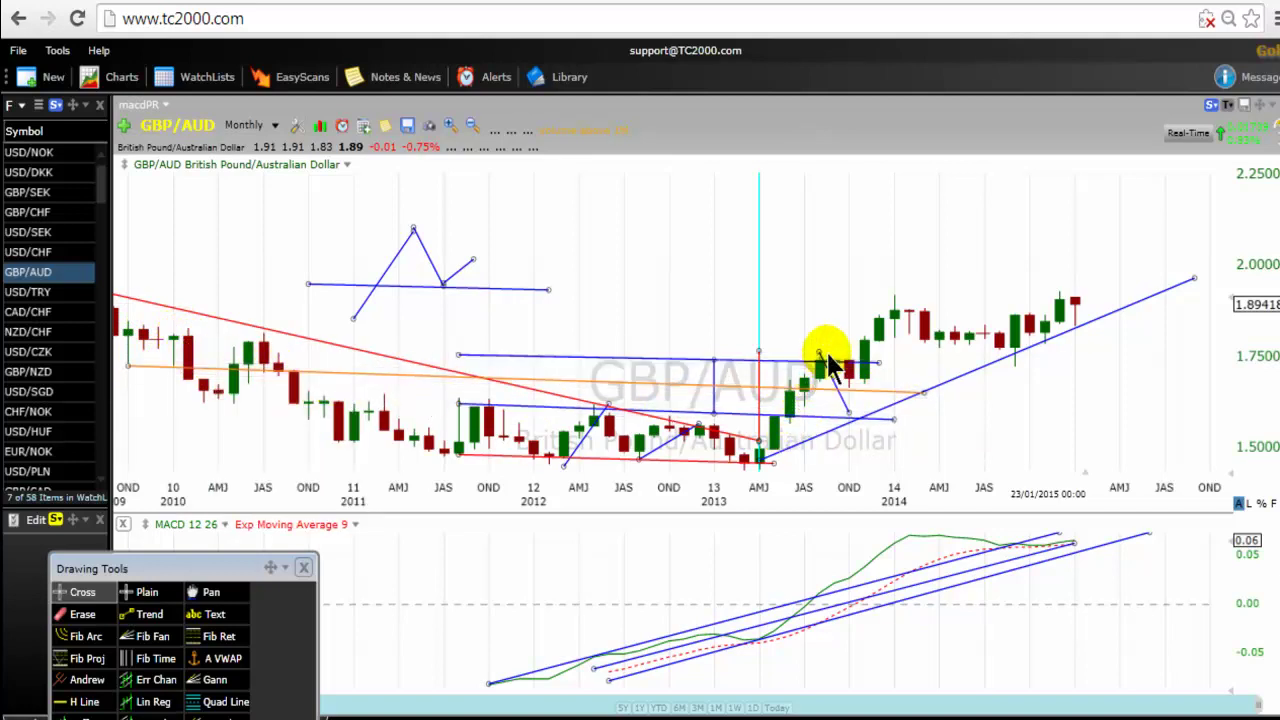
mouse_move(850, 400)
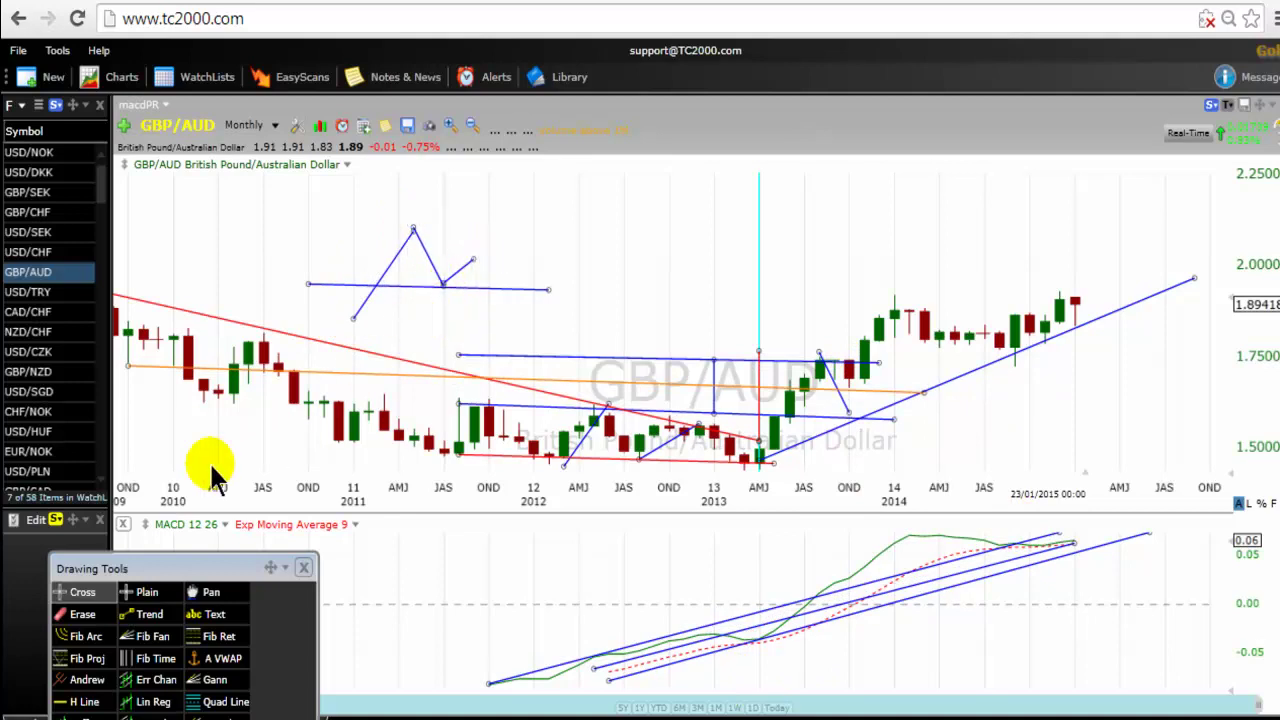
- Sketch a second zigzag above the 2012–2013 prices with a rise, a short pullback and a higher rise to about 2.24
click(129, 620)
mouse_move(623, 323)
mouse_down()
mouse_move(634, 294)
mouse_move(698, 234)
mouse_up()
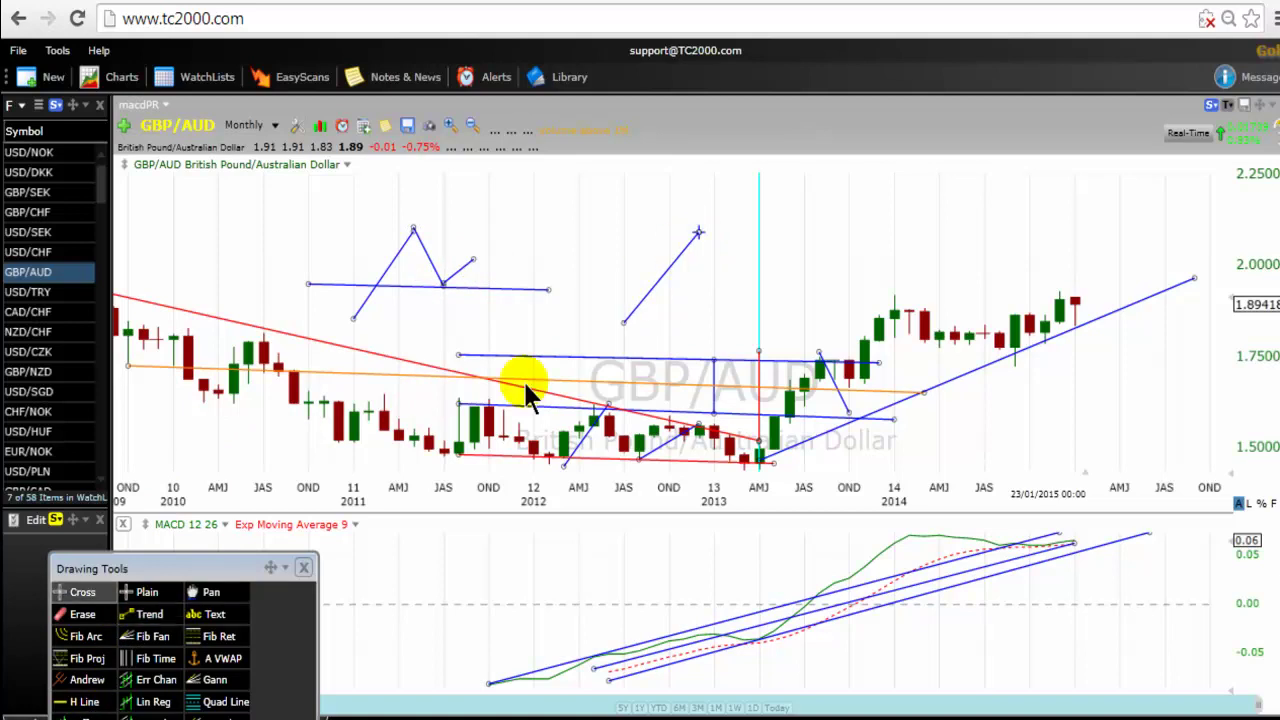
click(140, 618)
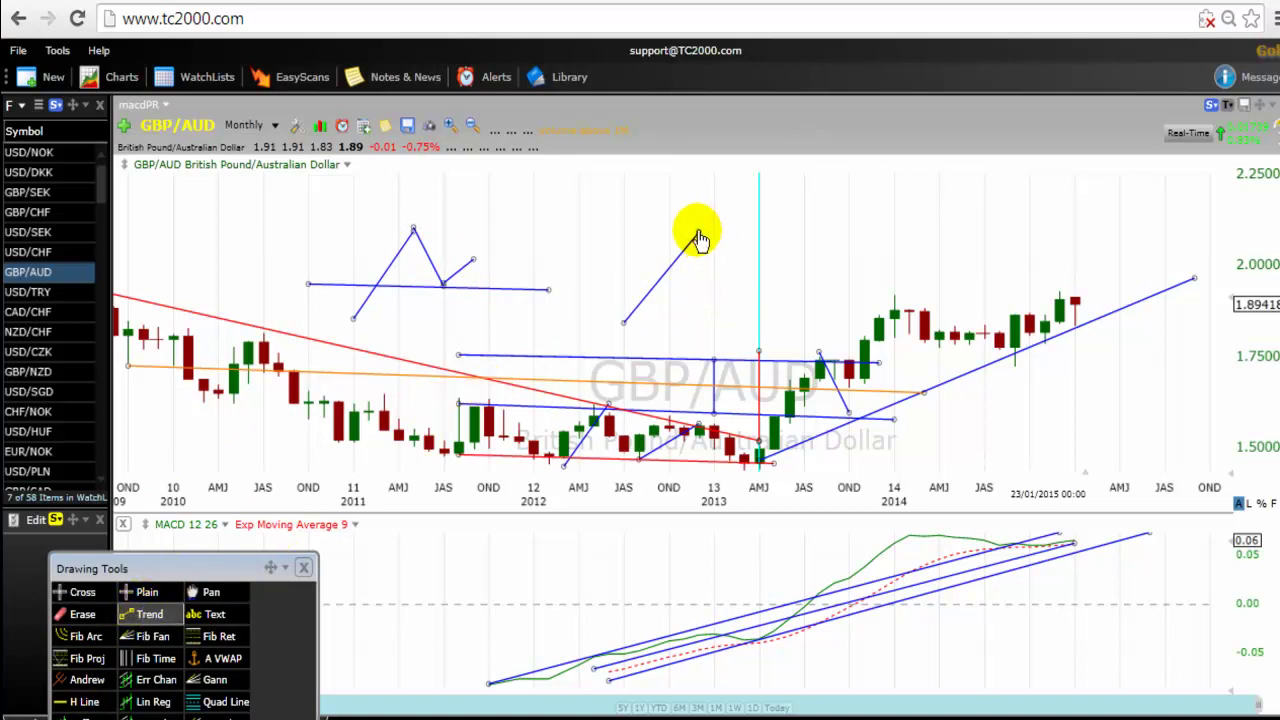
mouse_move(709, 257)
mouse_down()
mouse_move(731, 294)
mouse_move(808, 223)
mouse_move(863, 195)
mouse_move(857, 177)
mouse_move(834, 180)
mouse_up()
click(140, 615)
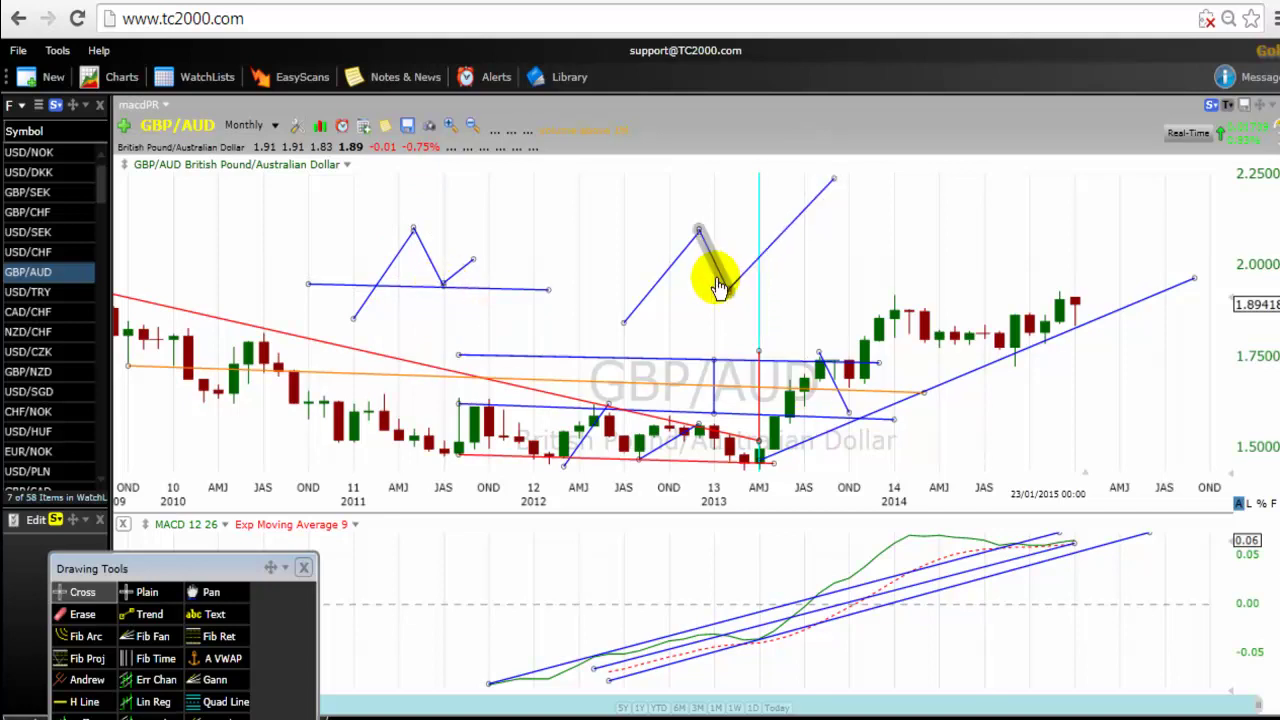
mouse_move(731, 289)
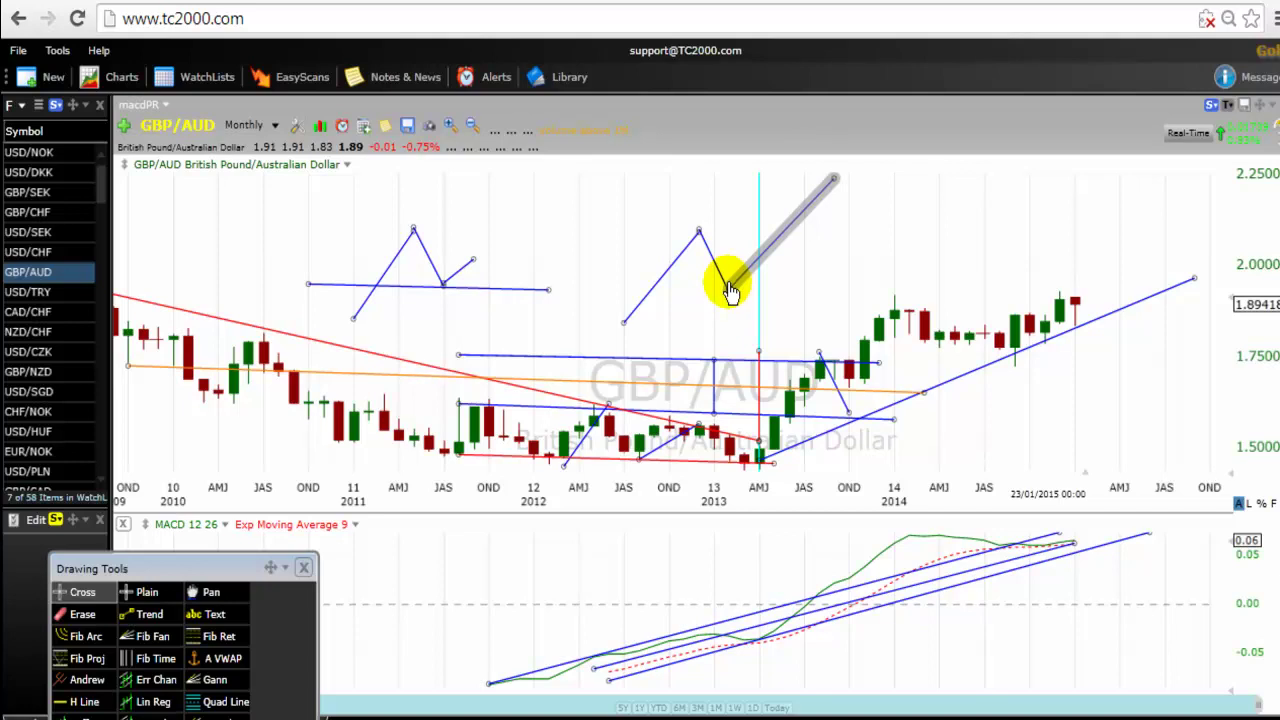
drag(731, 290, 729, 291)
- Steepen the rising trend line from the 2013 low to about 2.22 in mid-2015, and draw a roughly parallel line above it along the price highs
drag(1197, 280, 1149, 186)
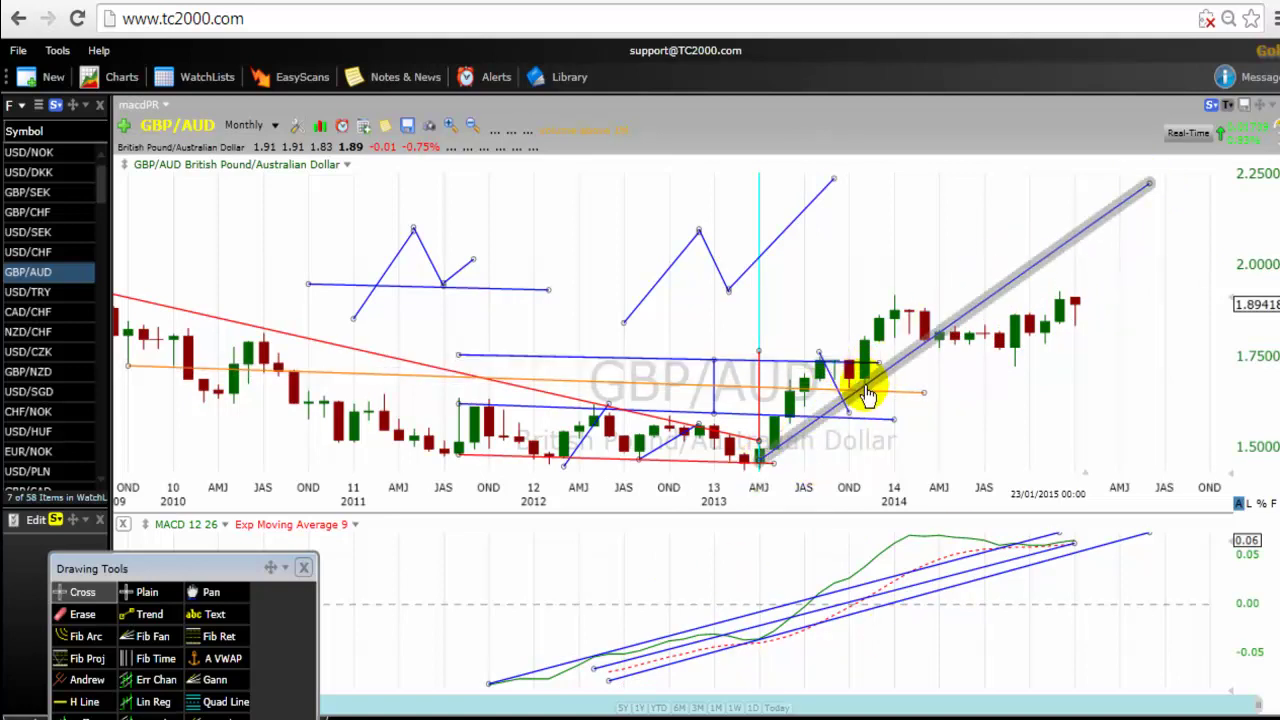
mouse_move(872, 395)
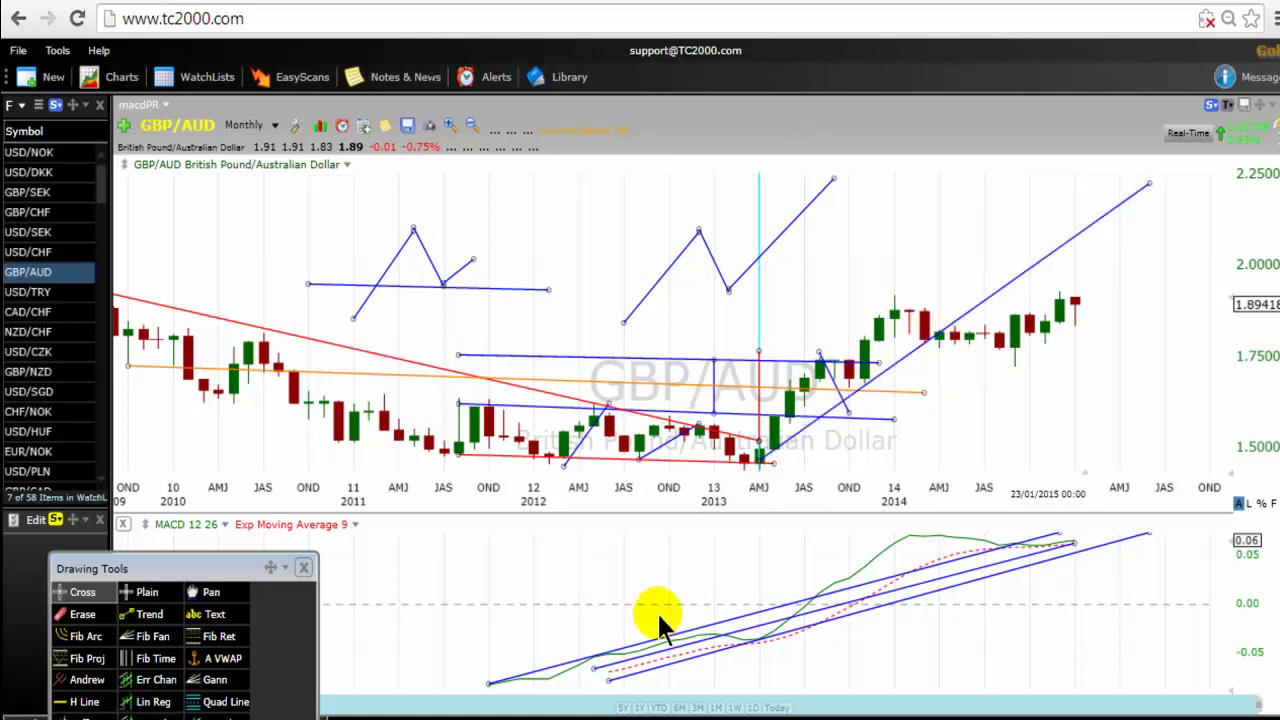
click(145, 614)
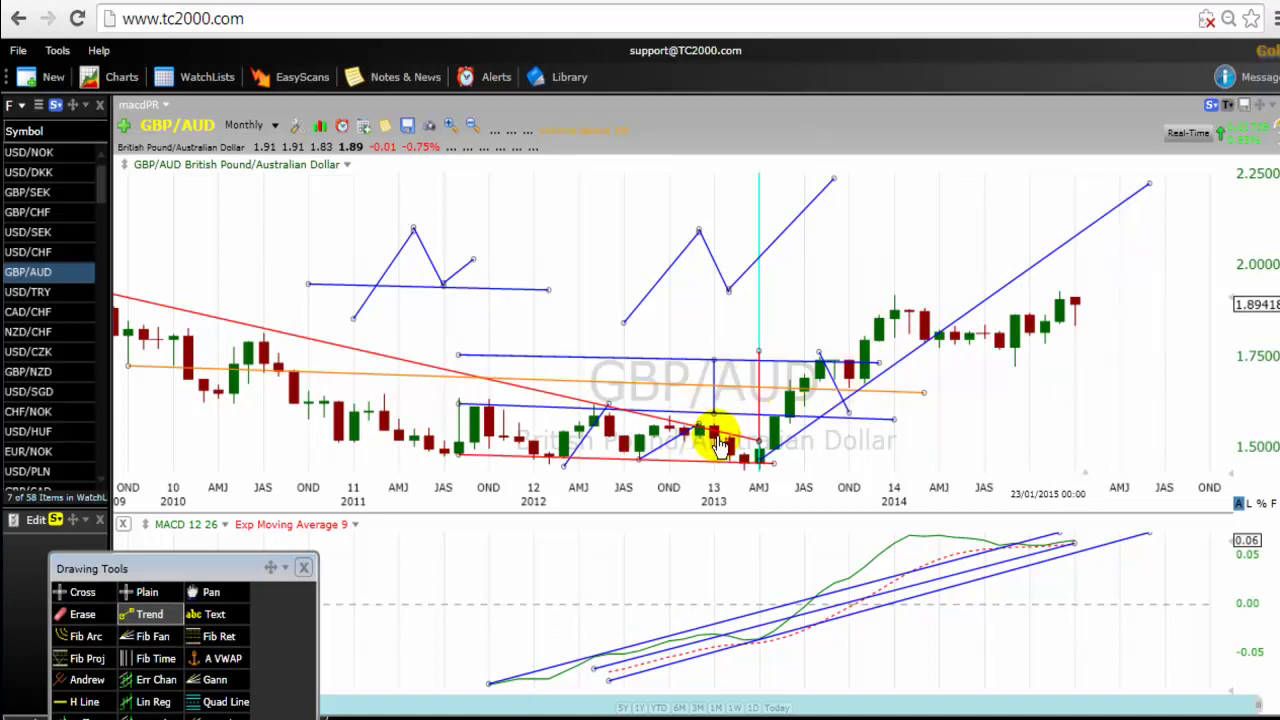
mouse_move(711, 443)
mouse_down()
mouse_move(857, 357)
mouse_move(1073, 175)
mouse_up()
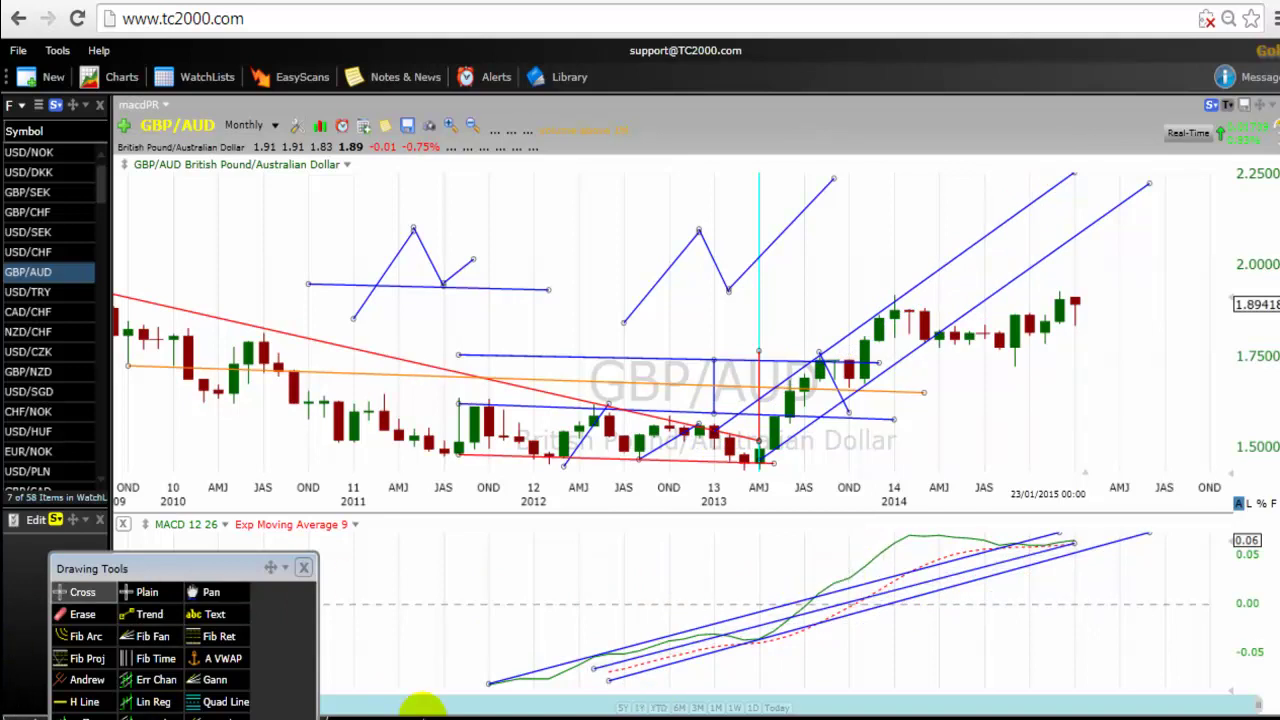
- Draw a nearly horizontal trend line across the price highs from late 2013 at about 1.91 to mid-2015 at about 1.93
click(127, 621)
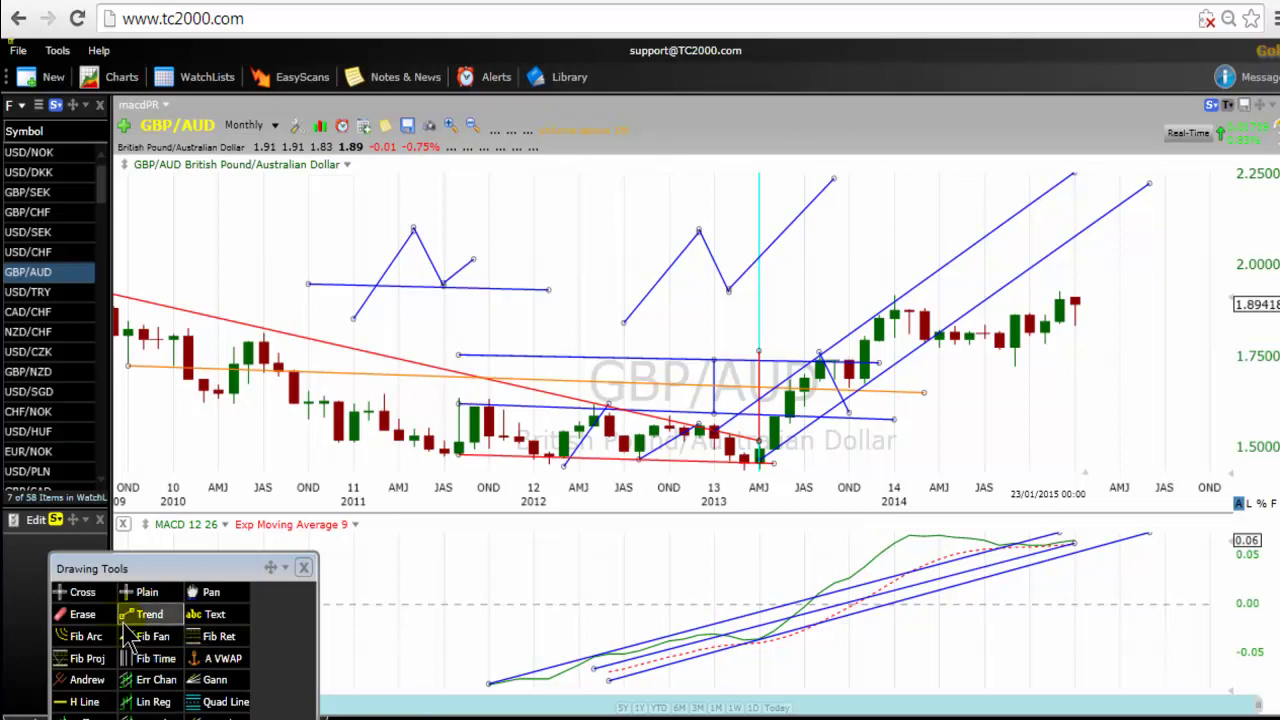
mouse_move(878, 297)
mouse_down()
mouse_move(1125, 317)
mouse_move(1145, 290)
mouse_up()
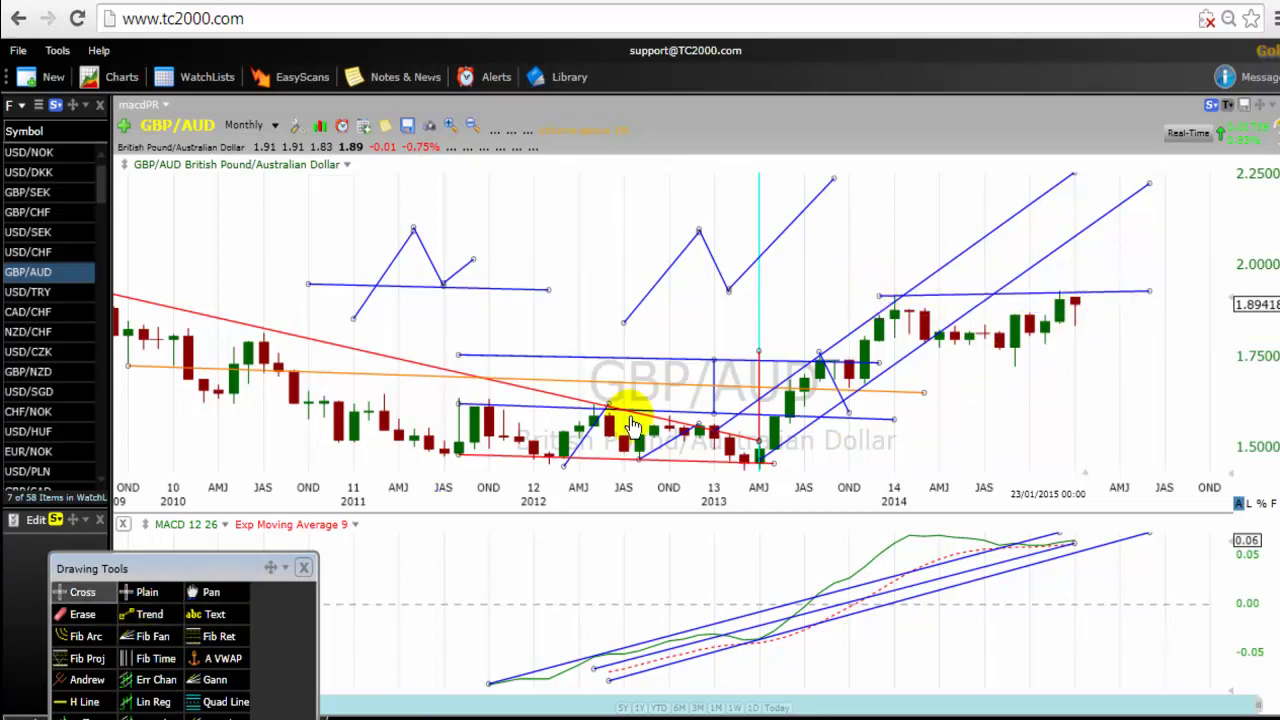
- Draw a nearly horizontal trend line at about 1.79 along the 2014 lows, from late 2013 to about August 2015
click(130, 617)
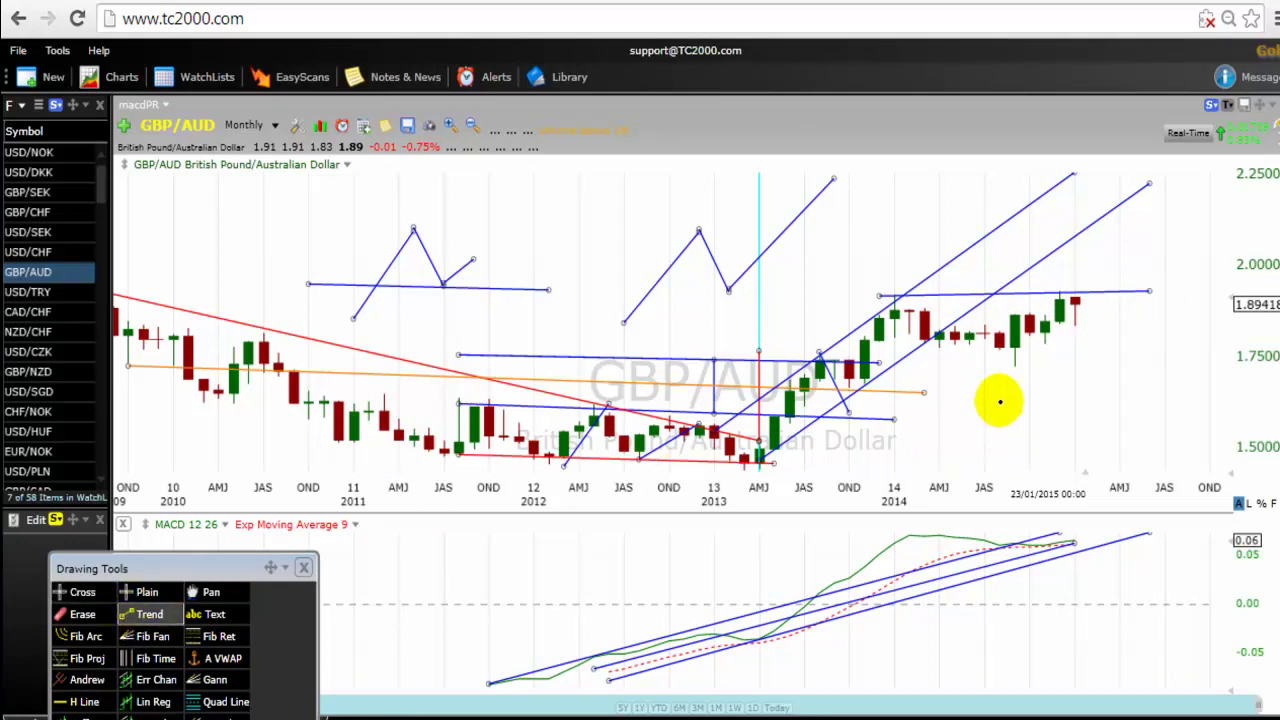
mouse_move(880, 342)
mouse_down()
mouse_move(1057, 357)
mouse_move(1178, 341)
mouse_up()
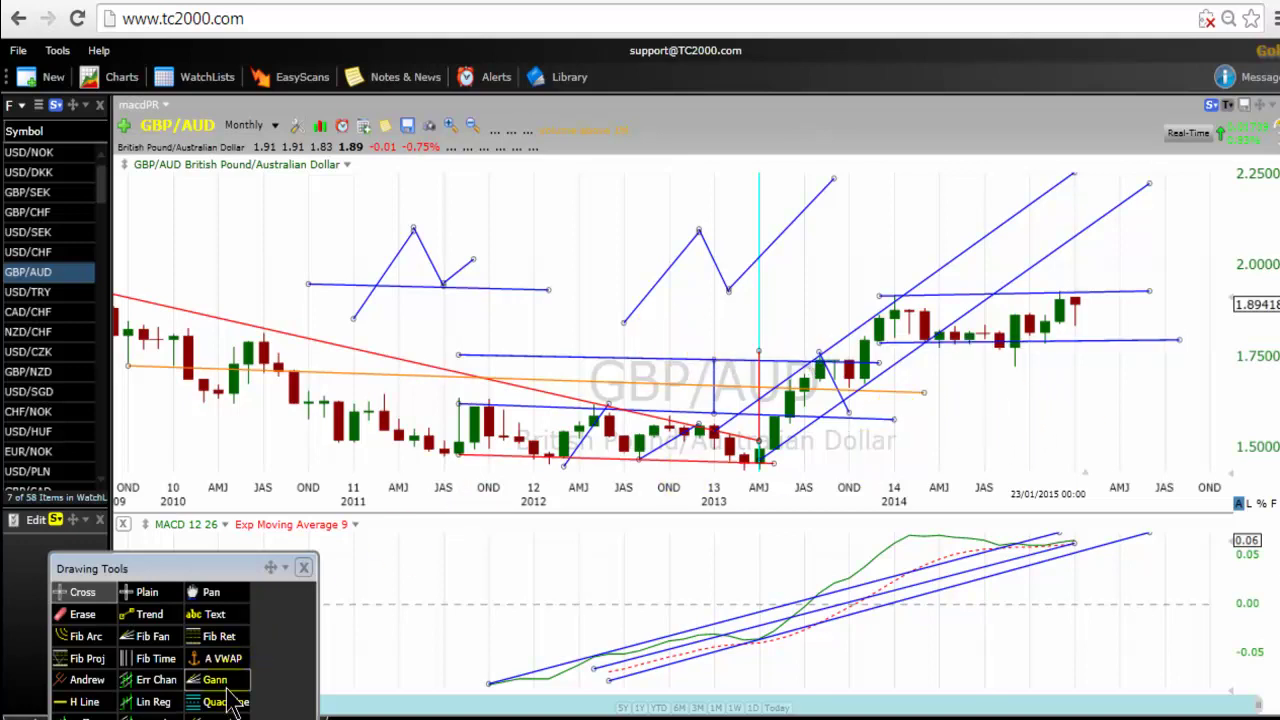
- Switch the GBP/AUD chart from Monthly to the 3 Day timeframe and frame mid-2013 through January 2015
click(128, 618)
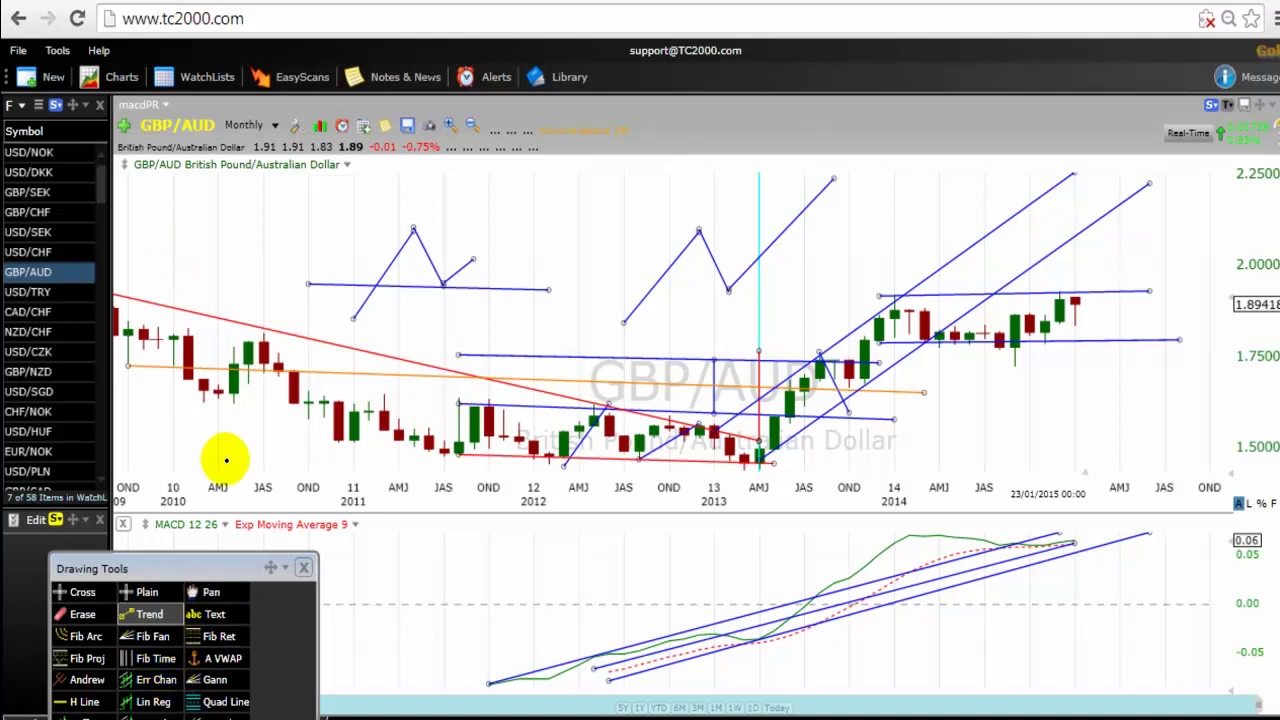
click(274, 125)
click(250, 390)
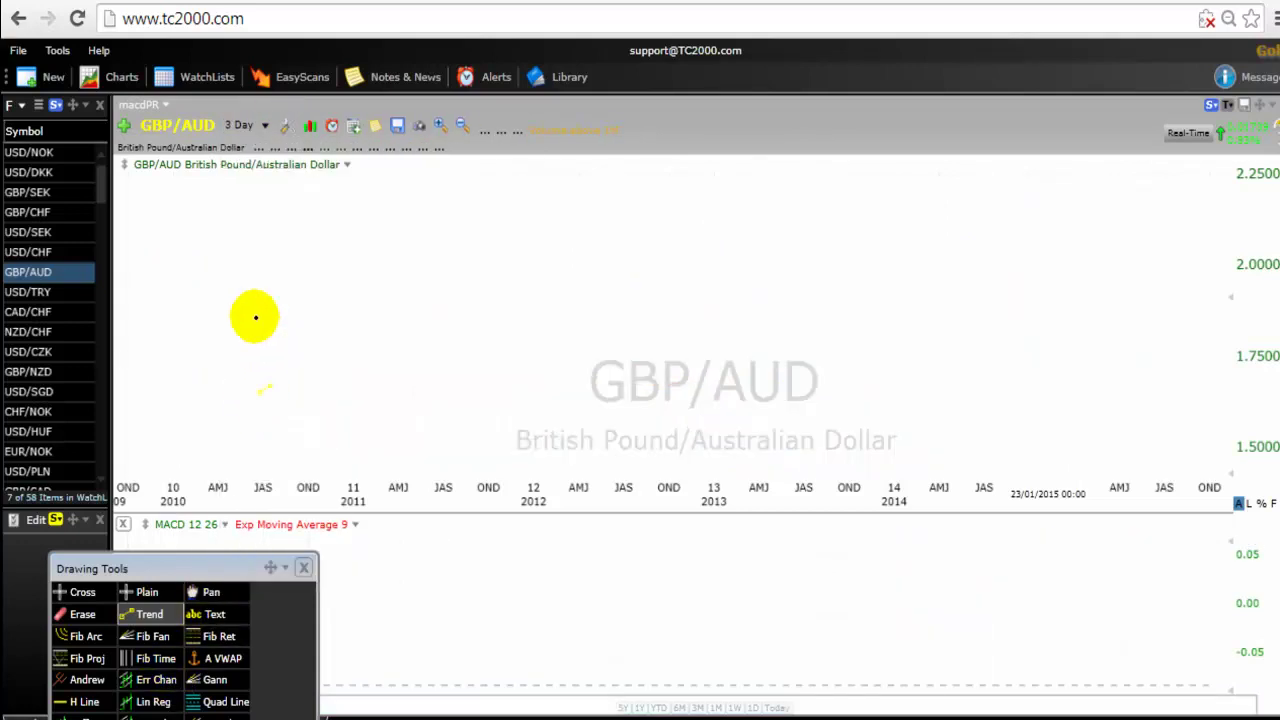
scroll(260, 263, down, 6)
scroll(272, 286, down, 5)
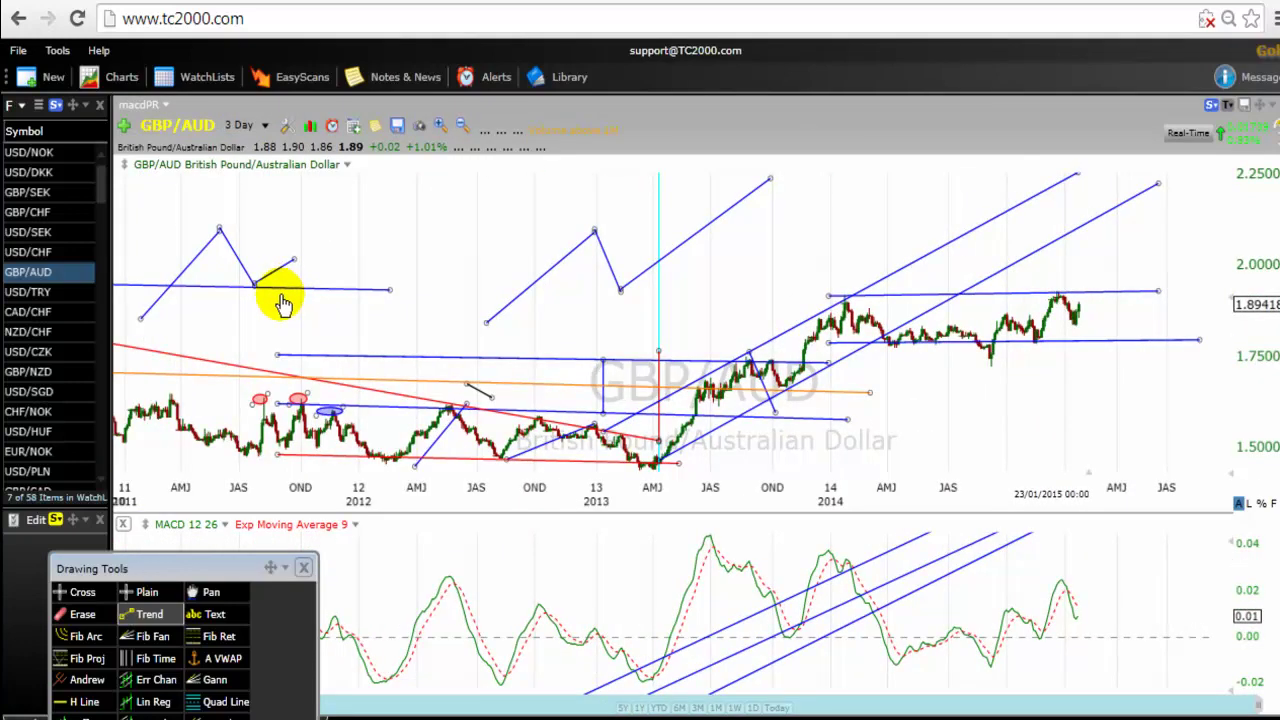
scroll(279, 296, up, 6)
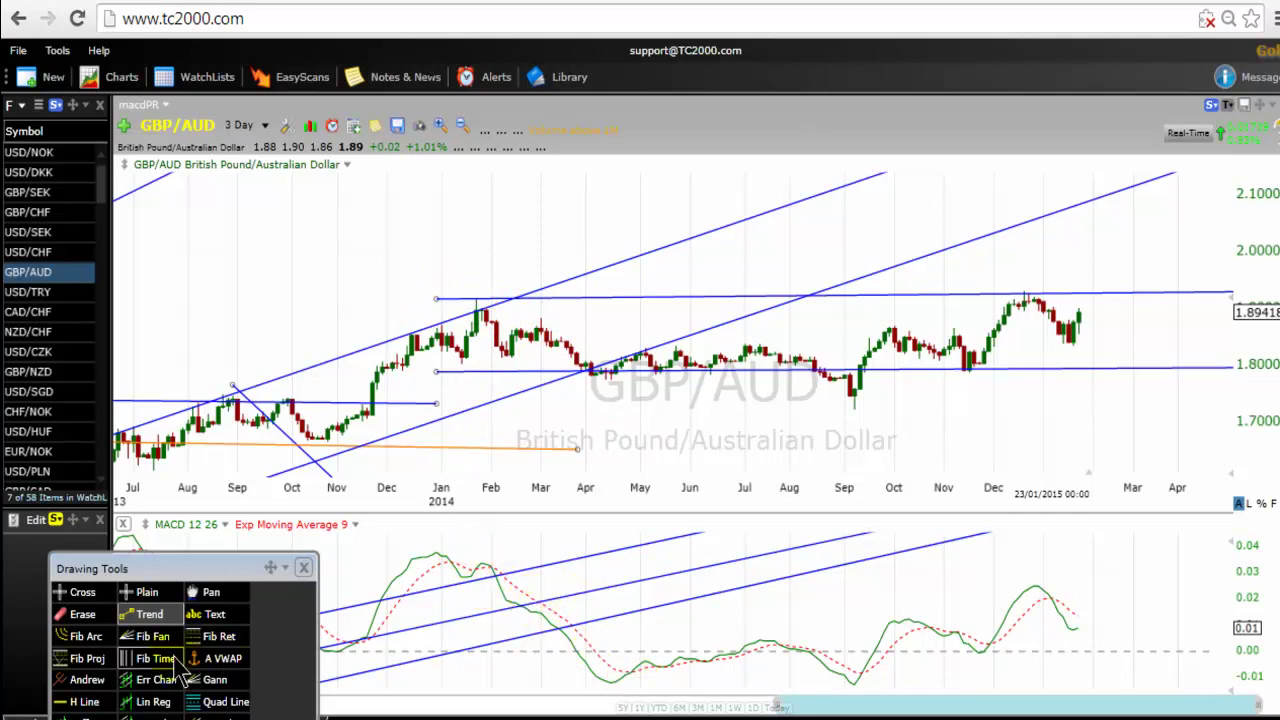
- Draw falling trend lines on the MACD from January to May 2014 and on price from about 1.94 in January to 1.75 in June
mouse_move(448, 541)
mouse_down()
mouse_move(668, 686)
mouse_move(640, 670)
mouse_up()
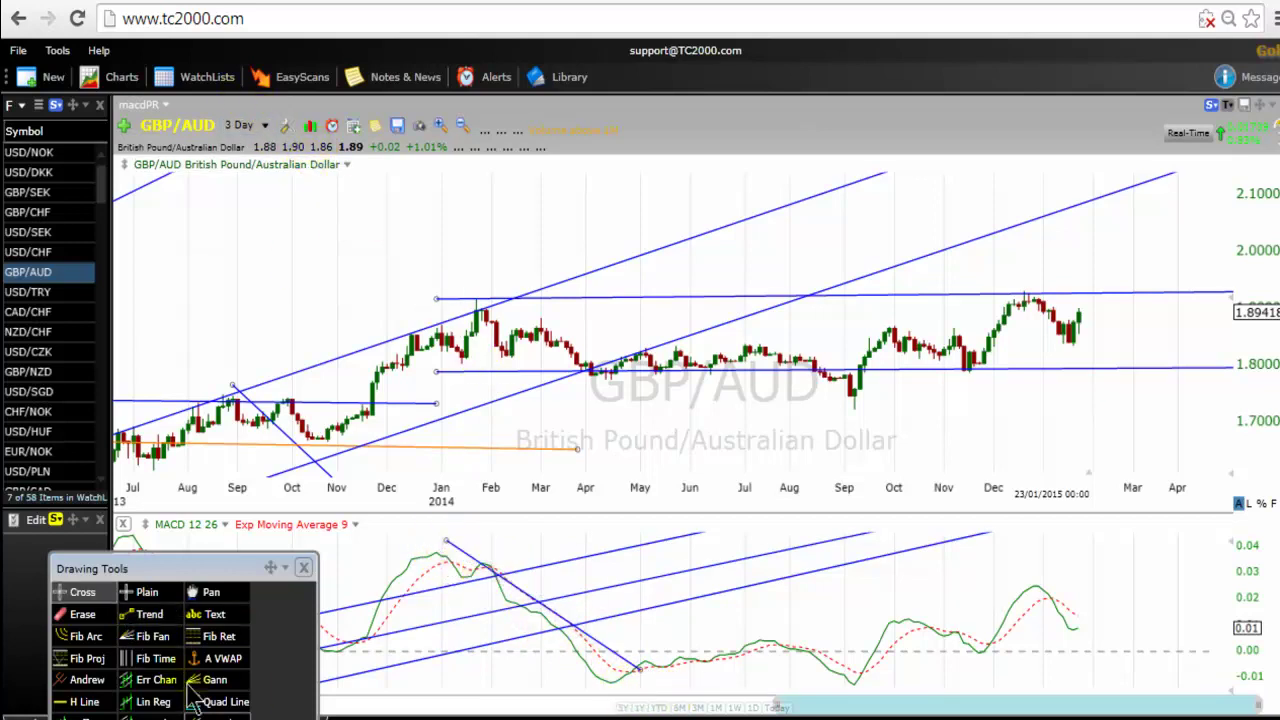
click(147, 614)
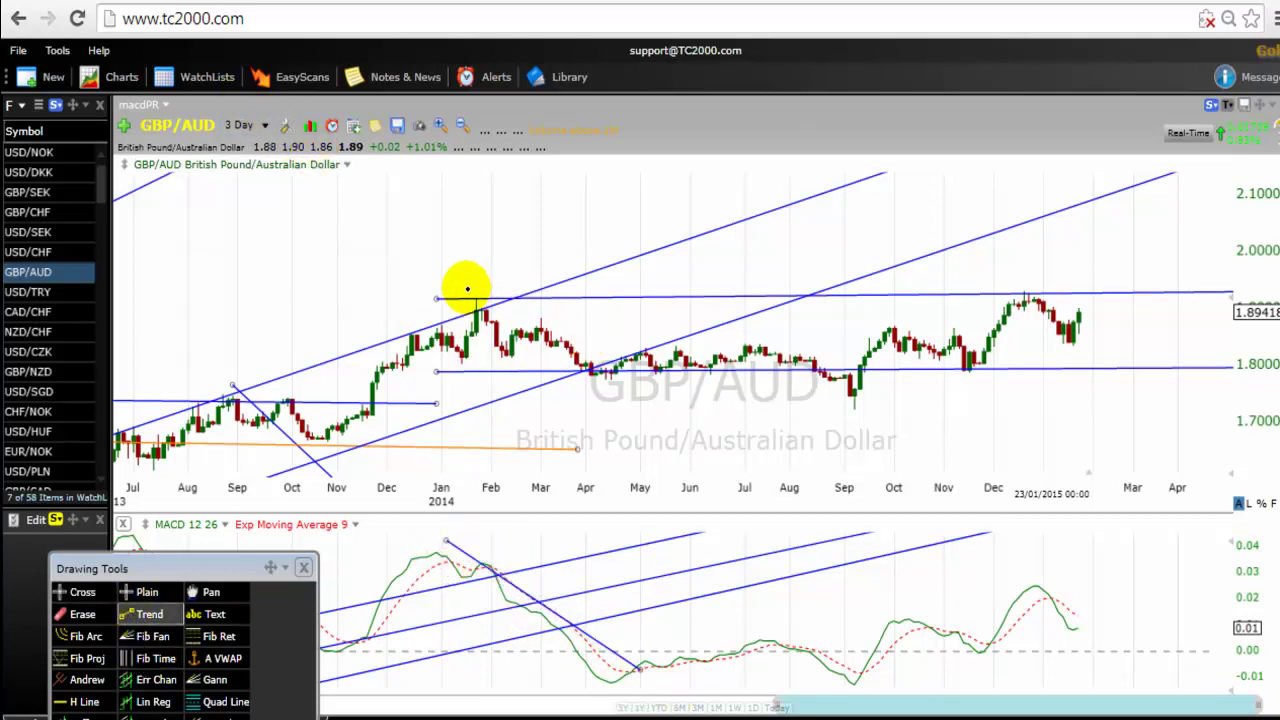
mouse_move(464, 286)
mouse_down()
mouse_move(551, 357)
mouse_move(695, 395)
mouse_up()
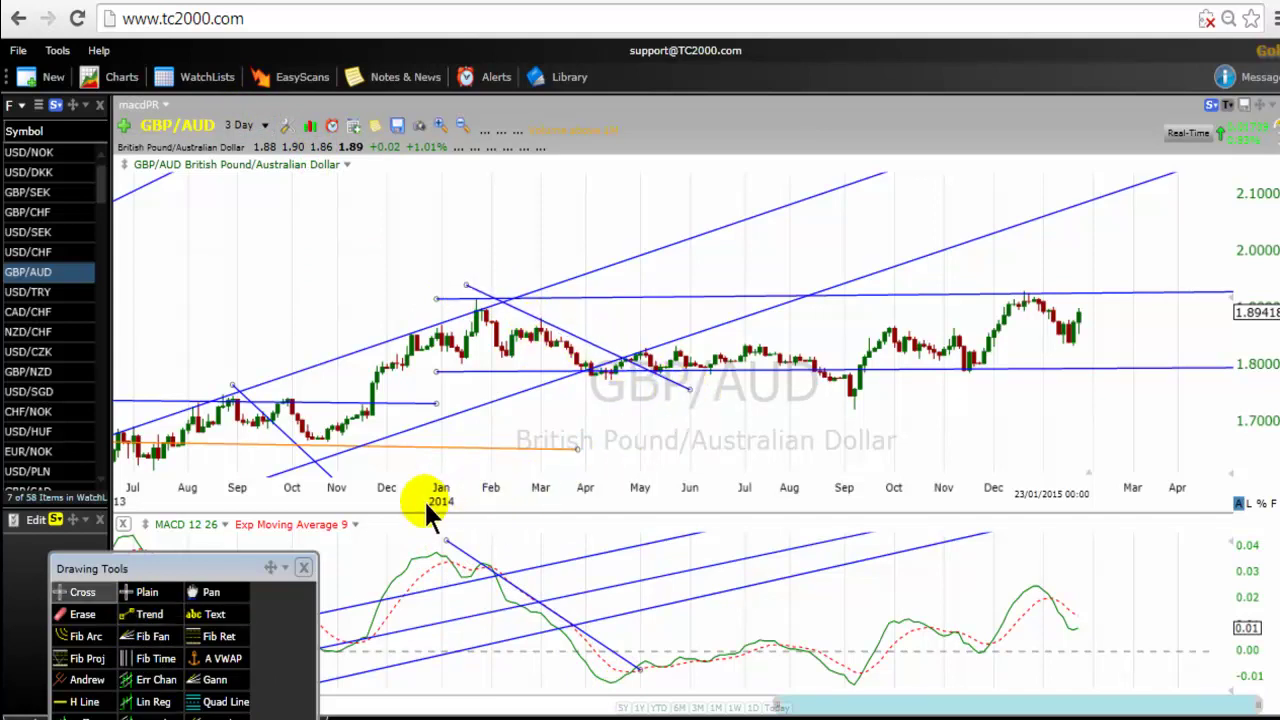
- Sketch a horizontal line at about 1.97 above the August–November 2013 prices, with a zigzag that falls through it, retests it and falls again
click(143, 614)
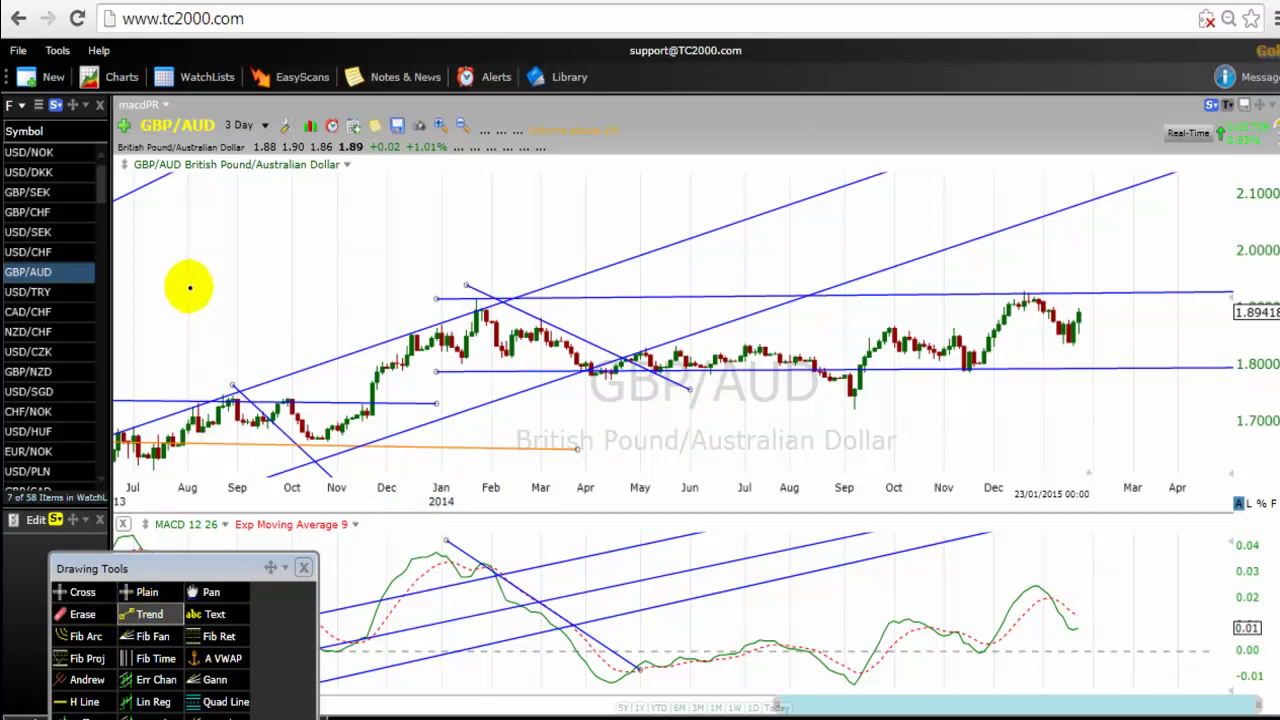
drag(178, 270, 377, 272)
click(150, 614)
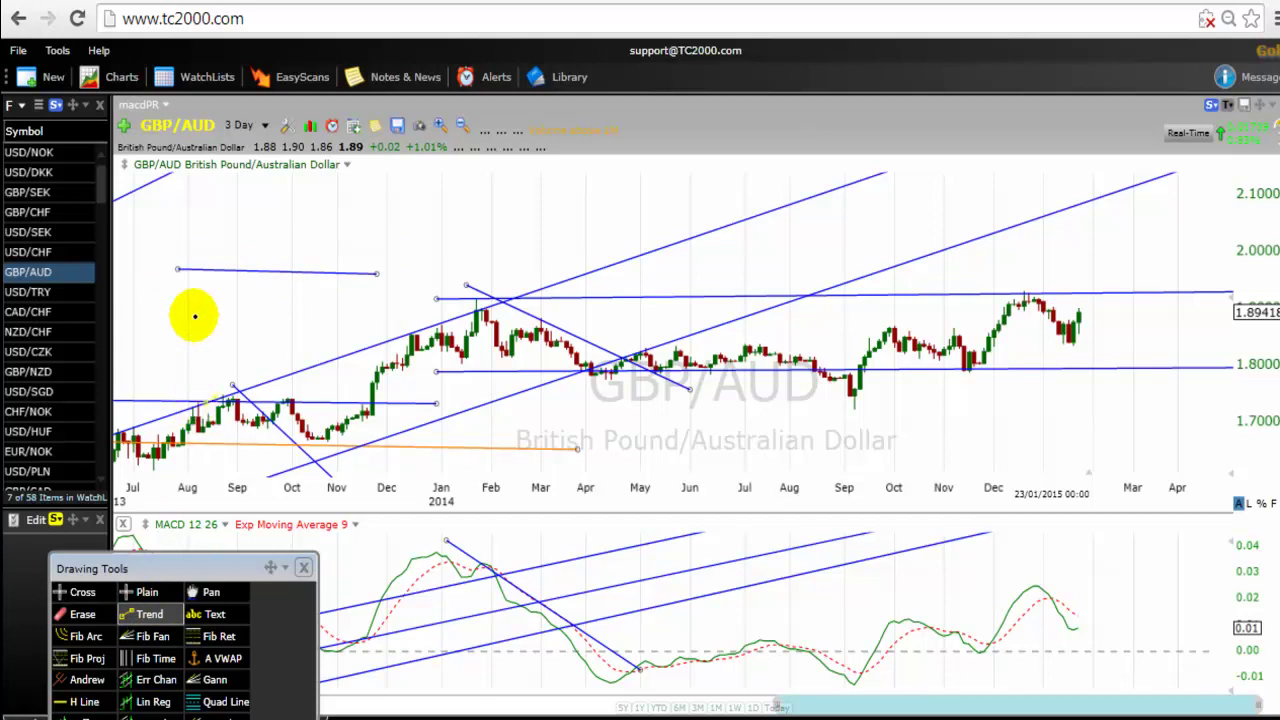
mouse_move(197, 228)
mouse_down()
mouse_move(259, 313)
mouse_move(277, 271)
mouse_move(322, 310)
mouse_up()
click(150, 614)
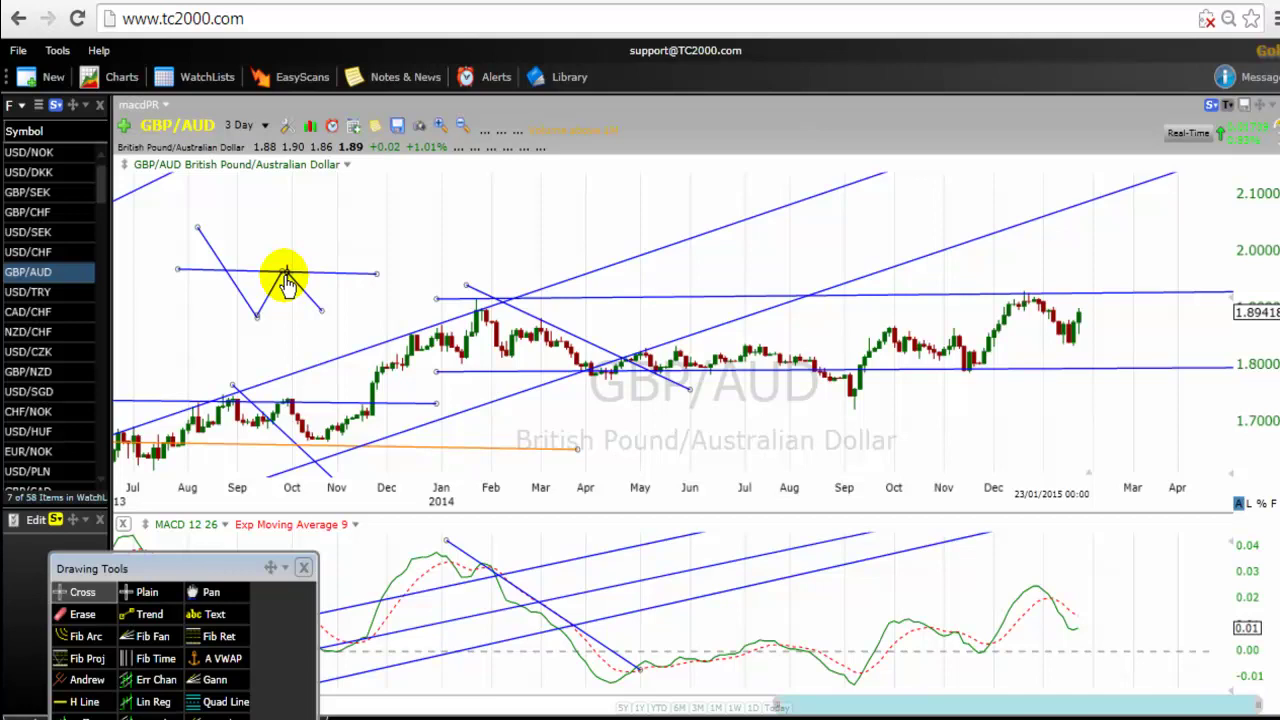
- Draw a horizontal trend line at about 1.86 from December 2013 to mid-April 2014 and change its color to magenta
click(128, 618)
drag(386, 329, 614, 328)
right_click(505, 326)
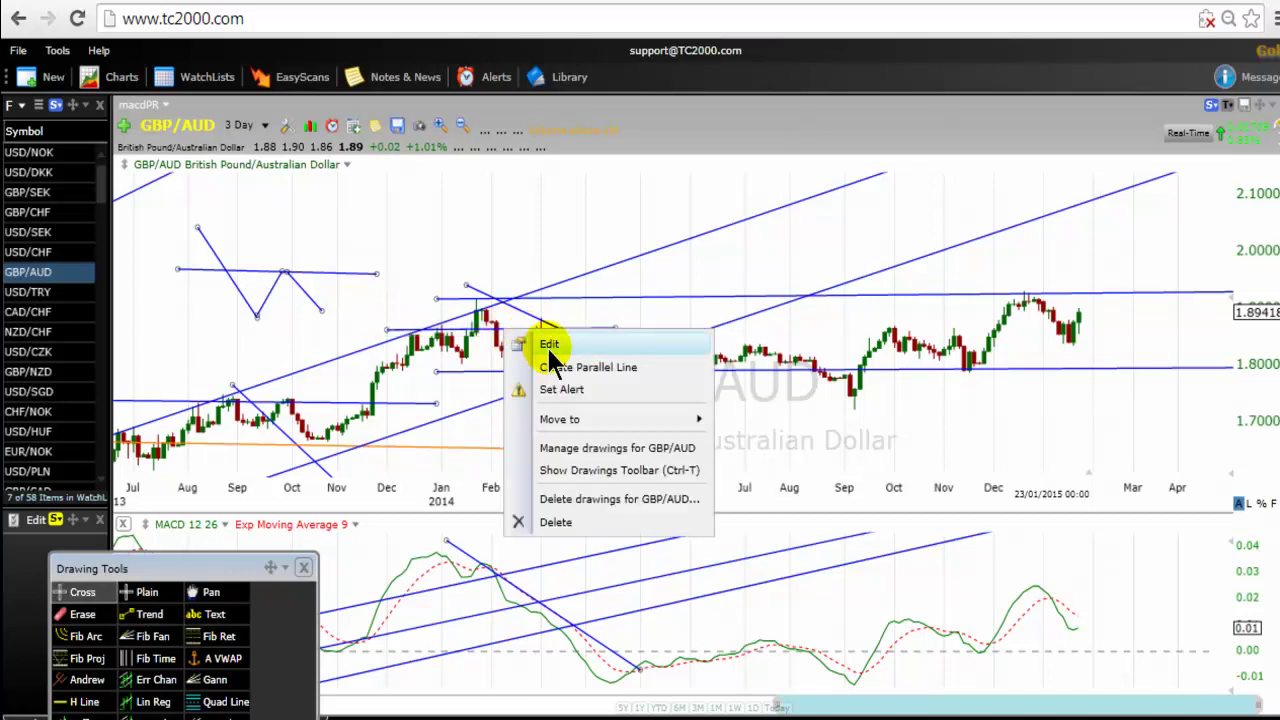
click(546, 344)
click(726, 401)
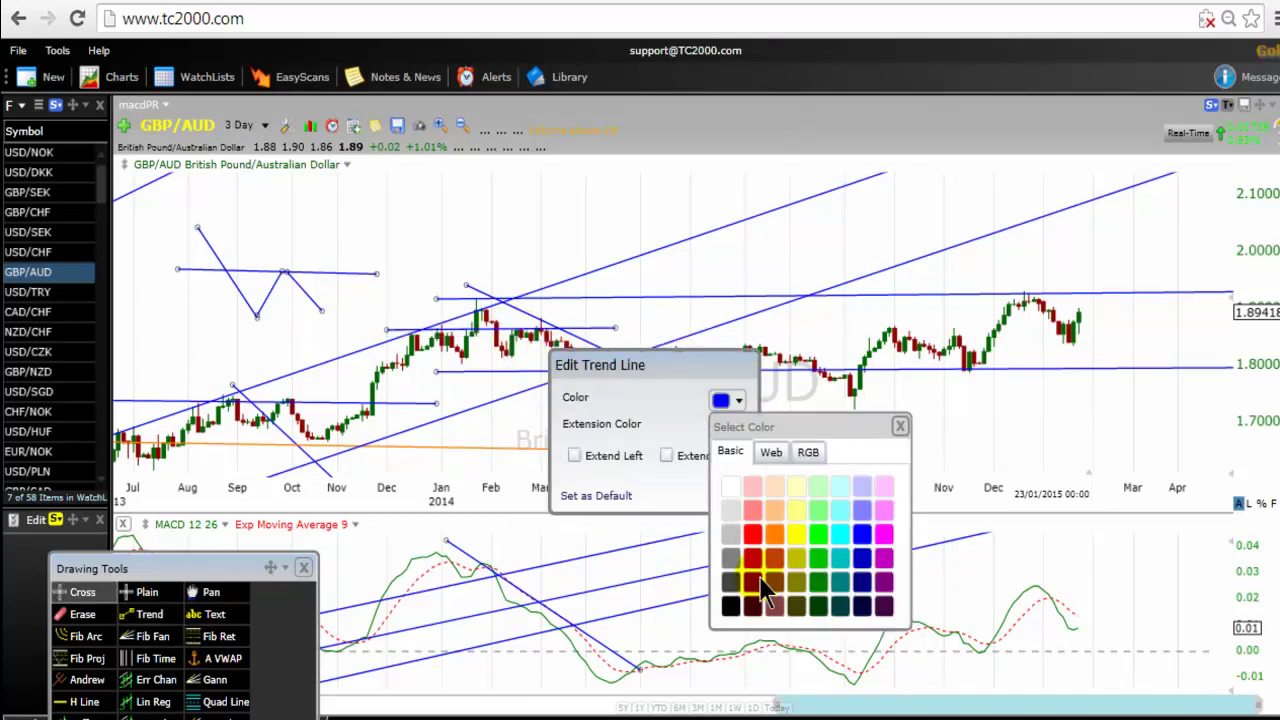
click(887, 540)
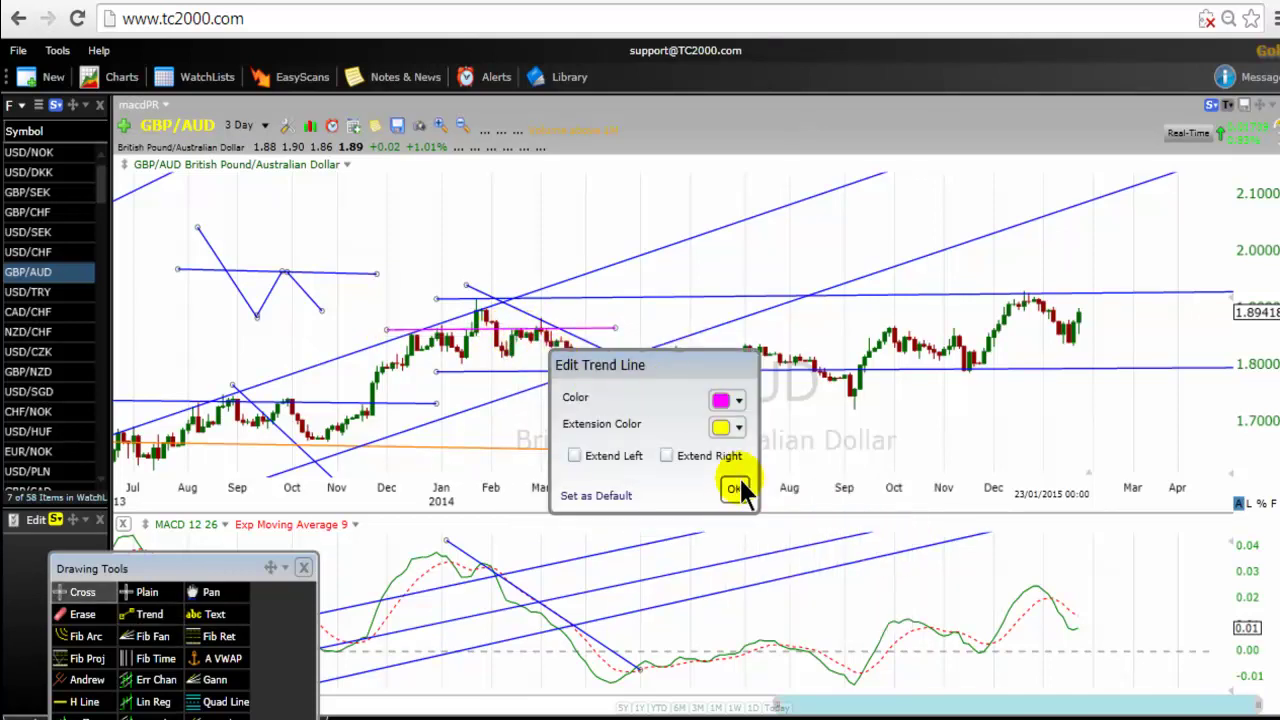
click(737, 488)
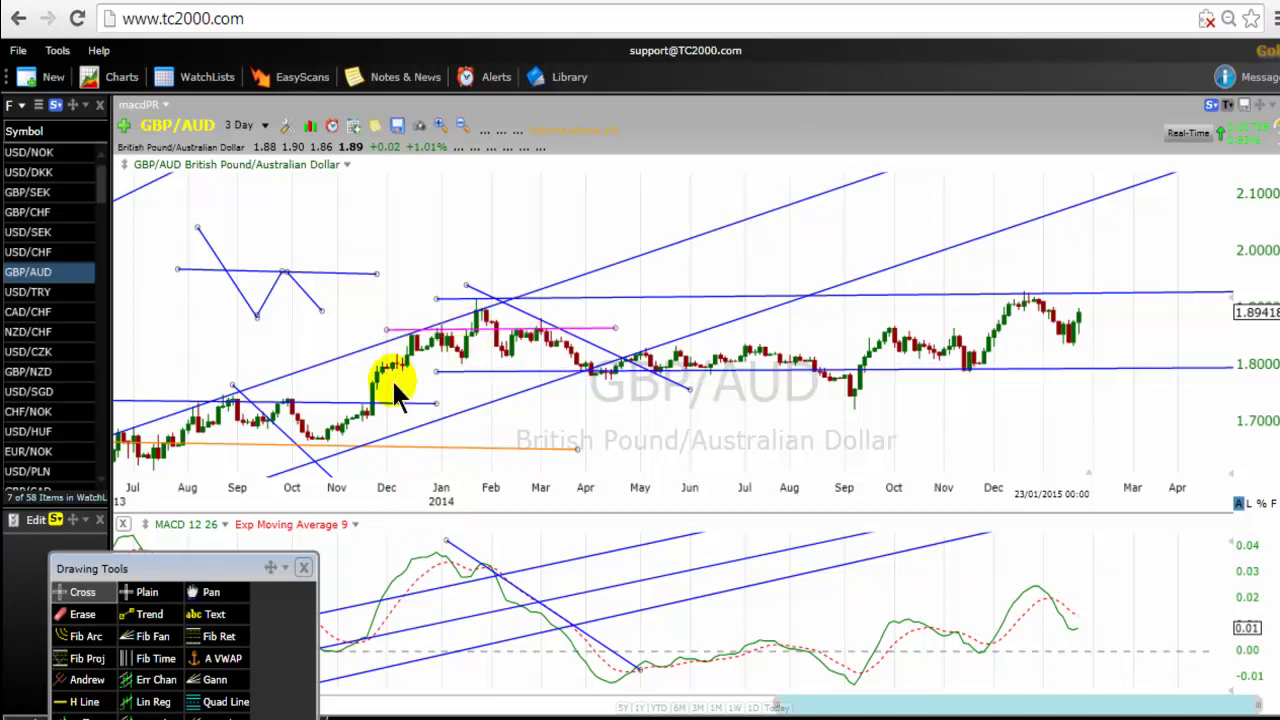
- Draw a rising trend line from the February 2014 low at about 1.81 to about 1.90 in early April 2014
scroll(383, 303, up, 3)
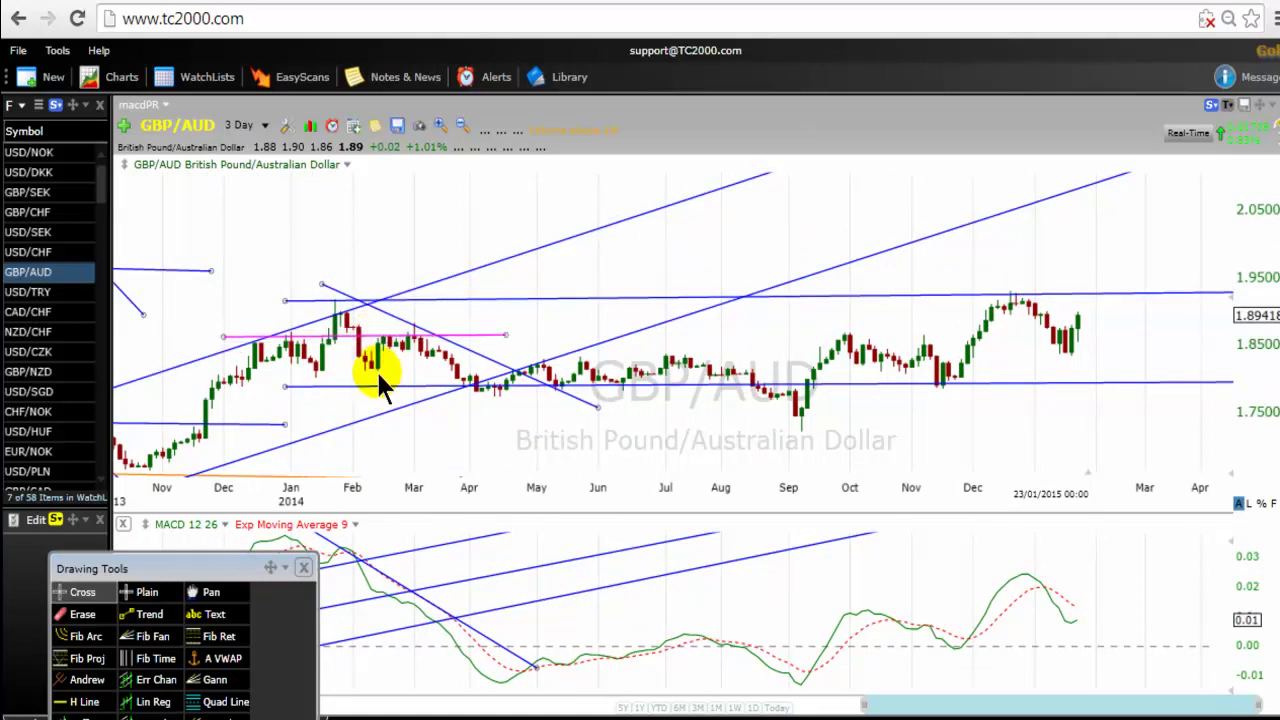
mouse_move(392, 340)
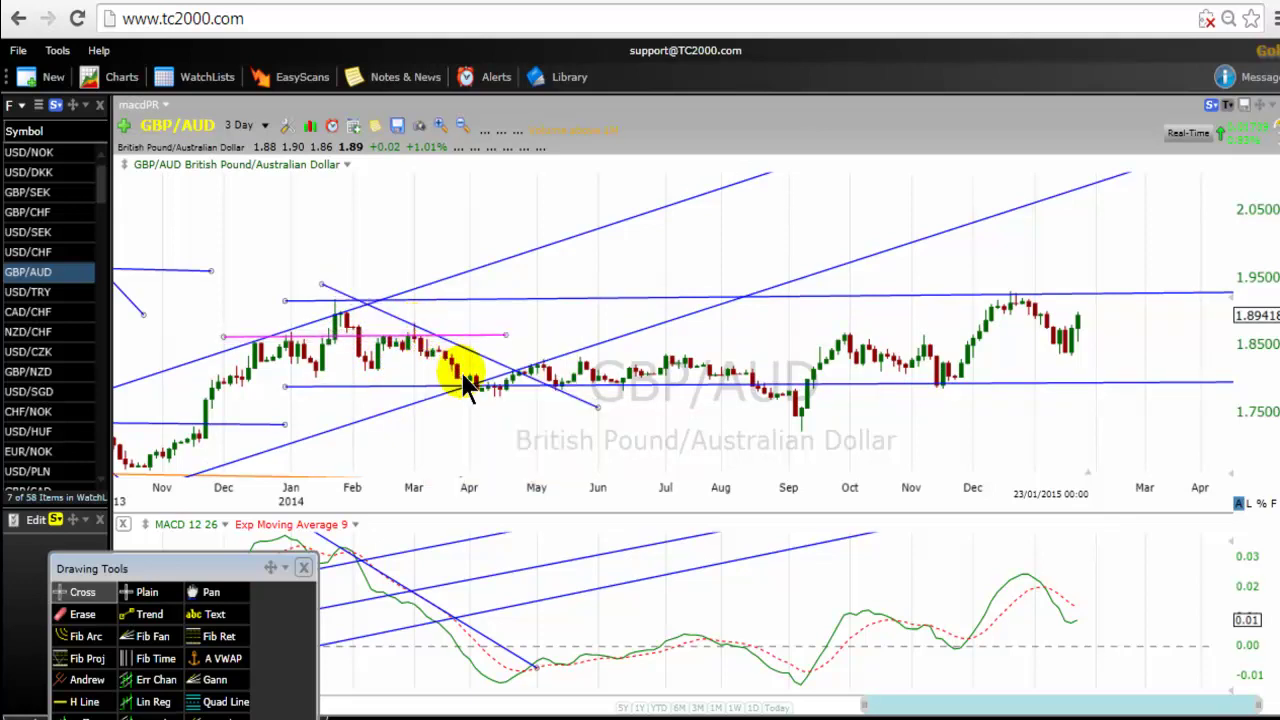
mouse_move(480, 390)
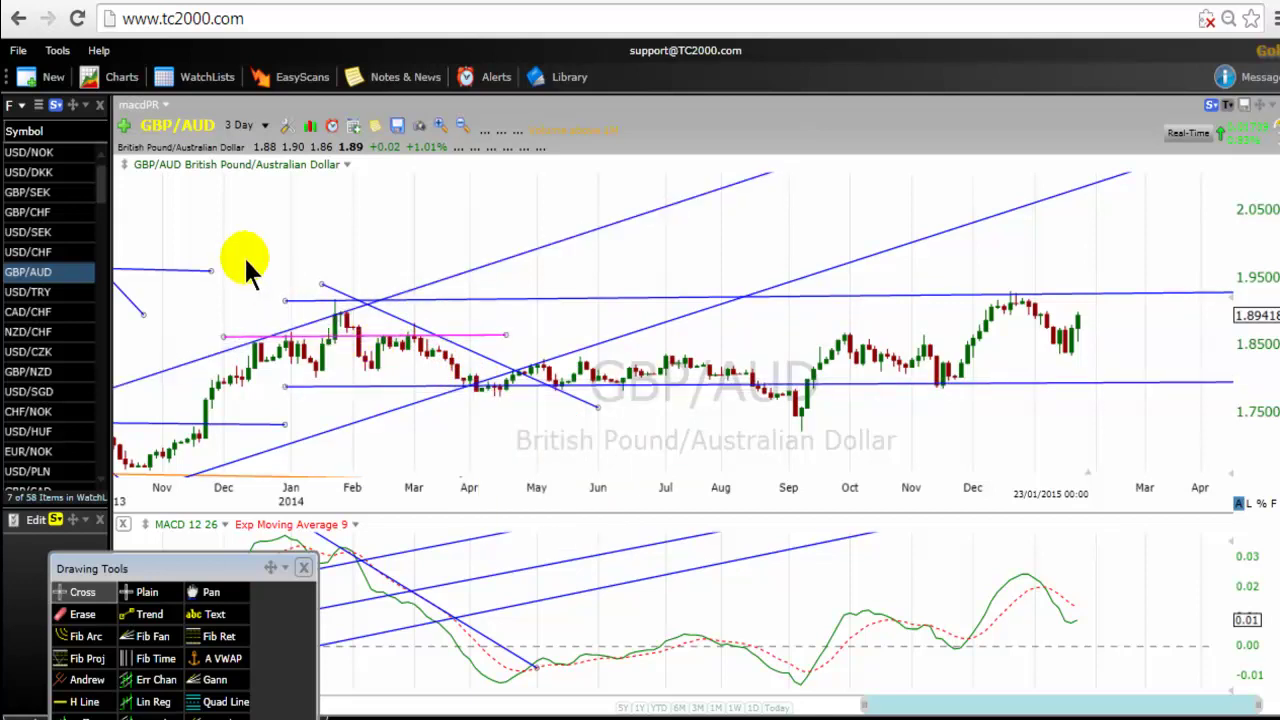
scroll(266, 294, down, 3)
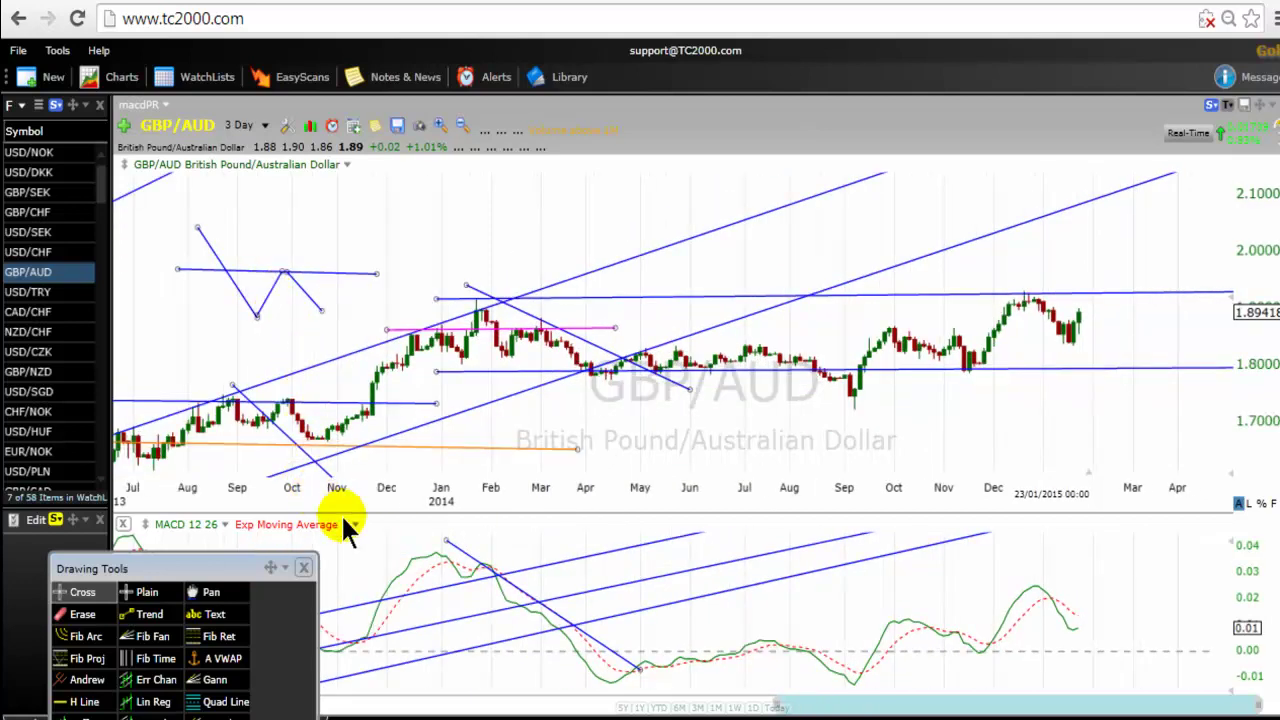
mouse_move(344, 519)
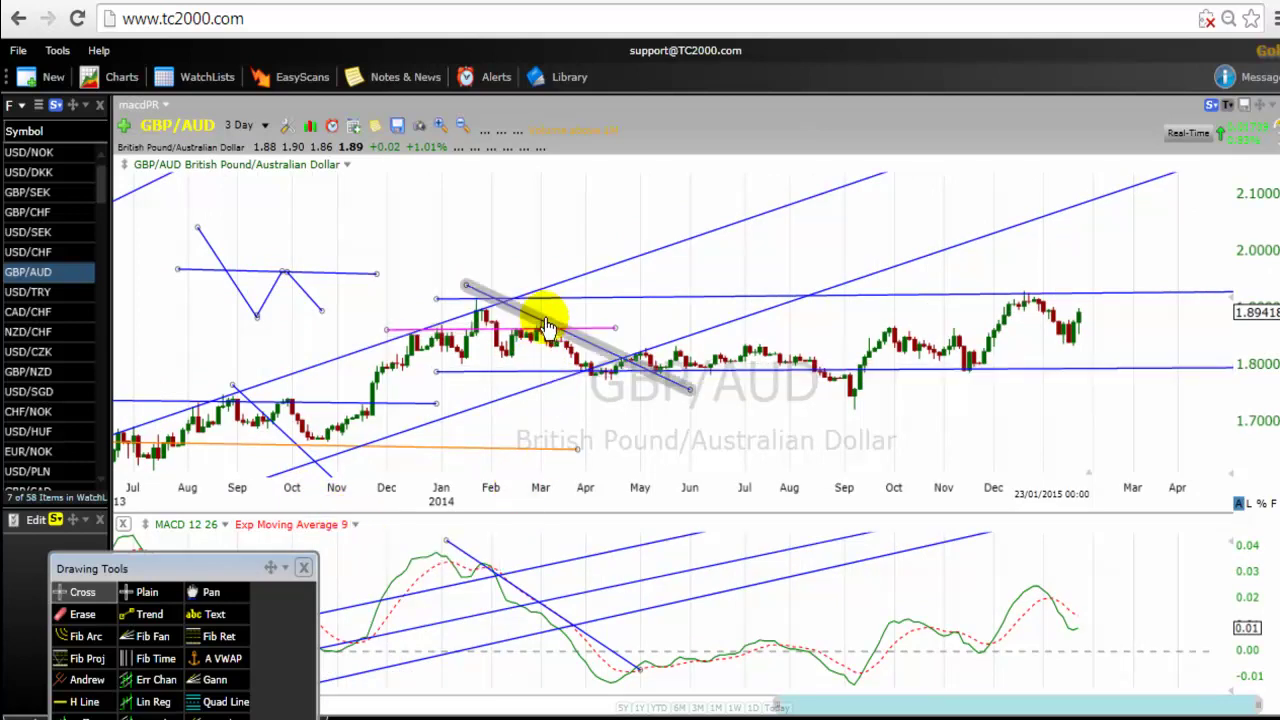
click(142, 614)
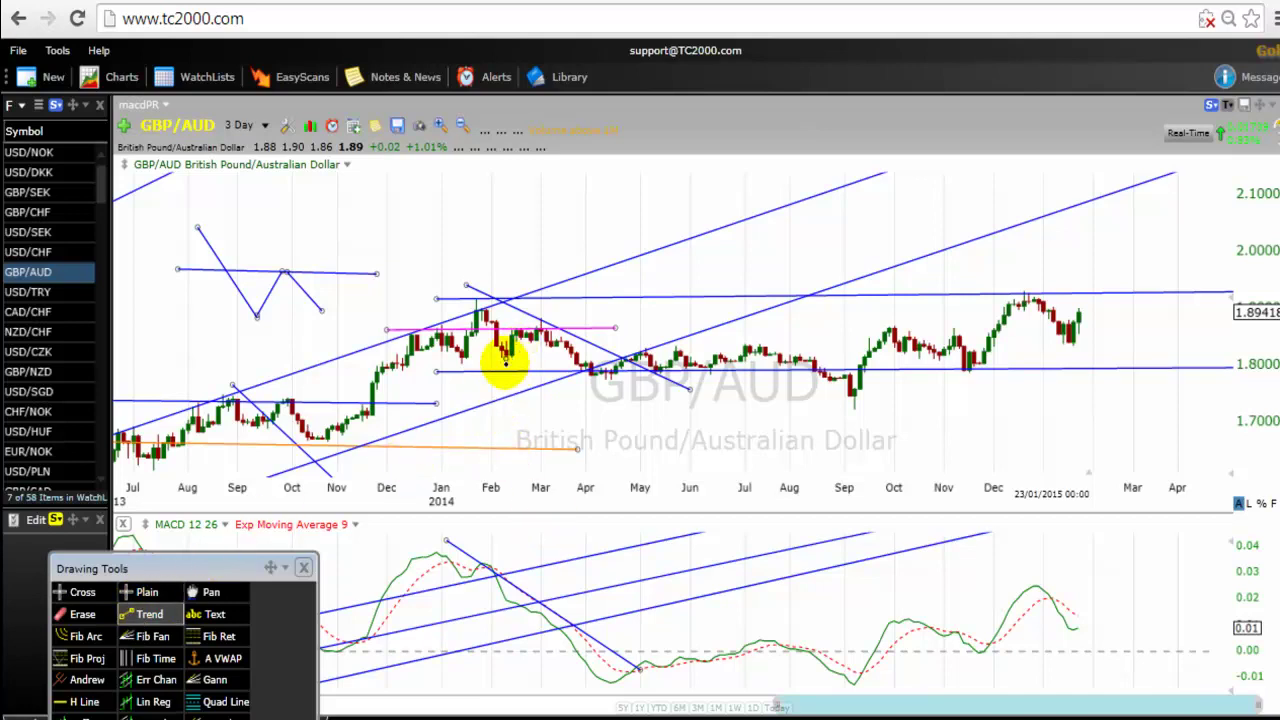
drag(505, 365, 600, 307)
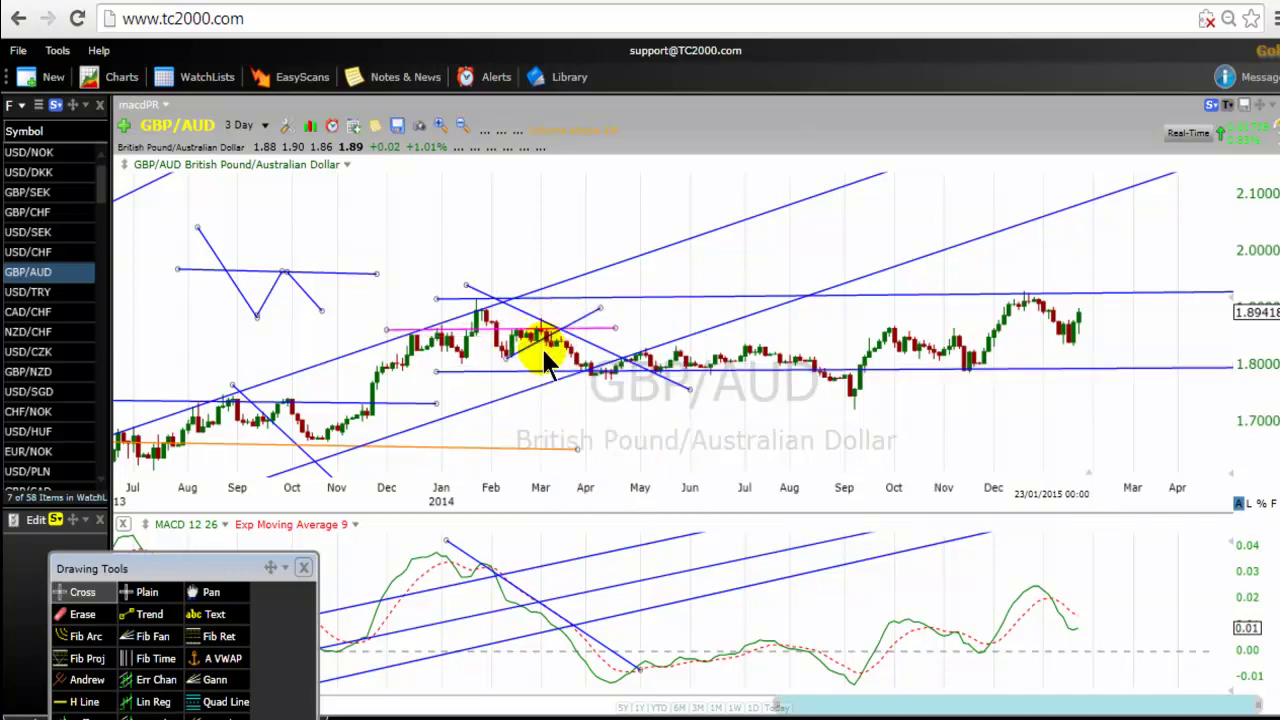
mouse_move(551, 344)
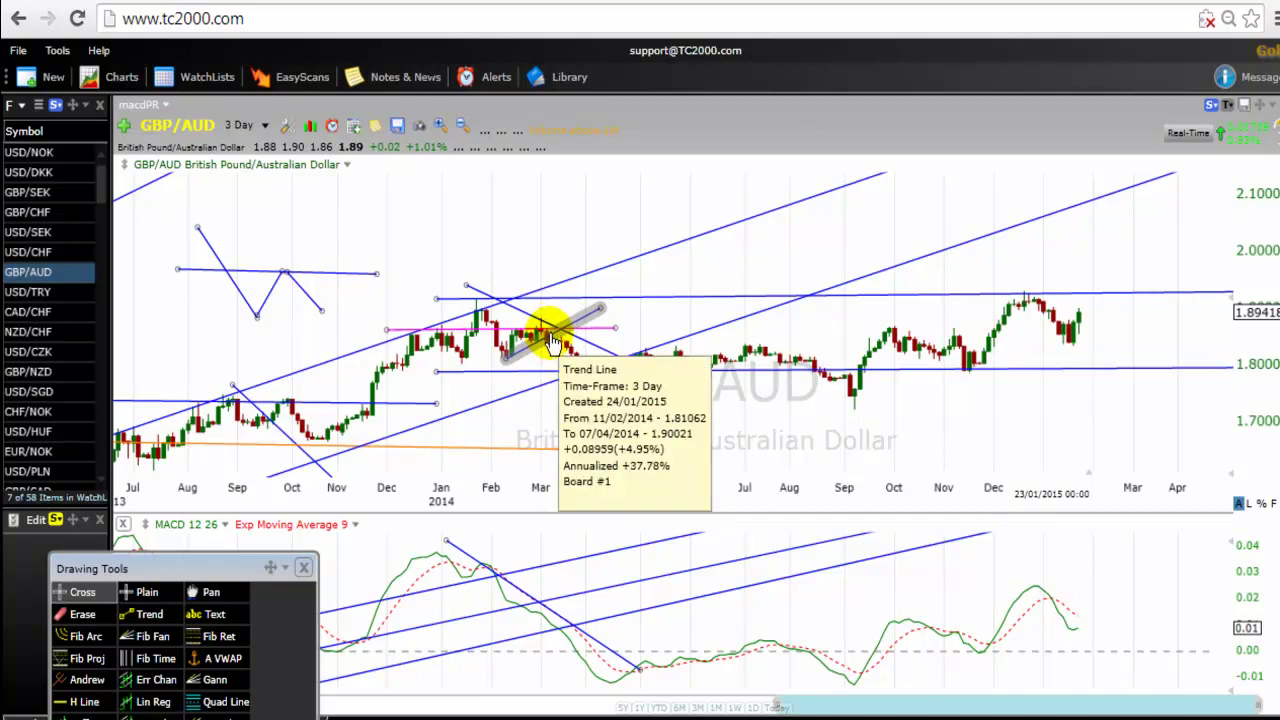
- Delete all drawings for GBP/AUD from the price and MACD charts
mouse_move(508, 410)
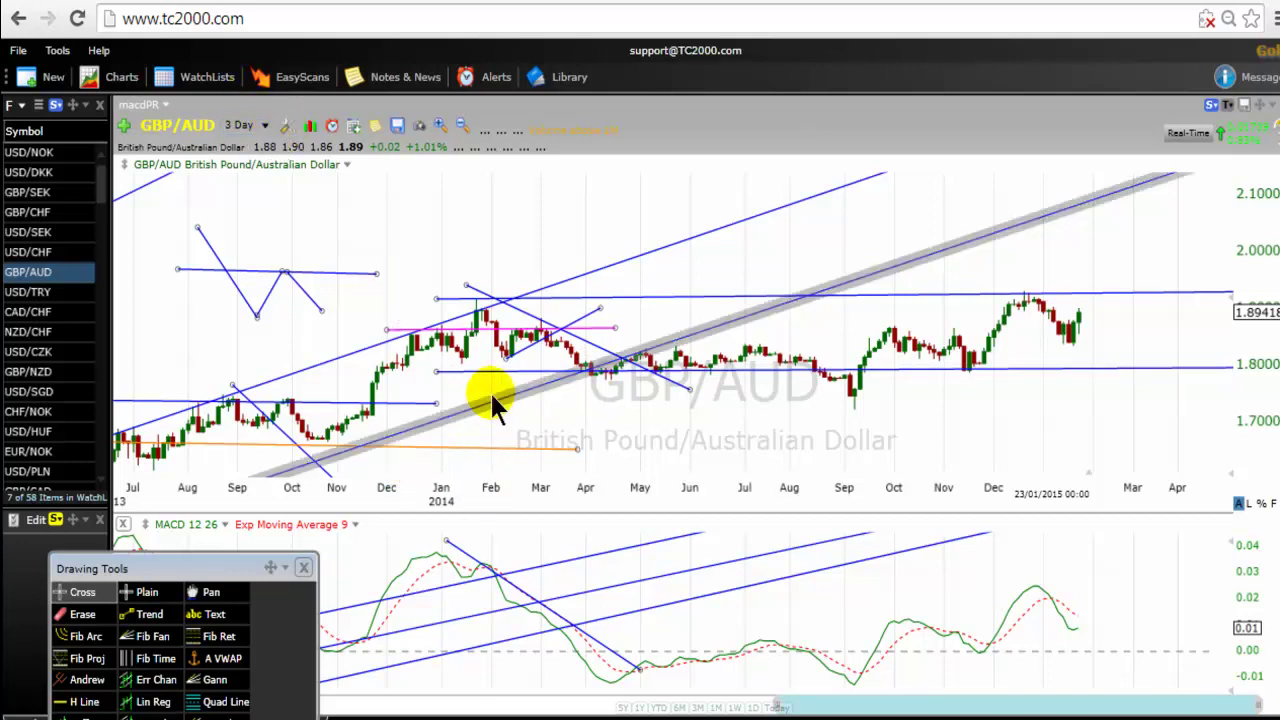
right_click(470, 316)
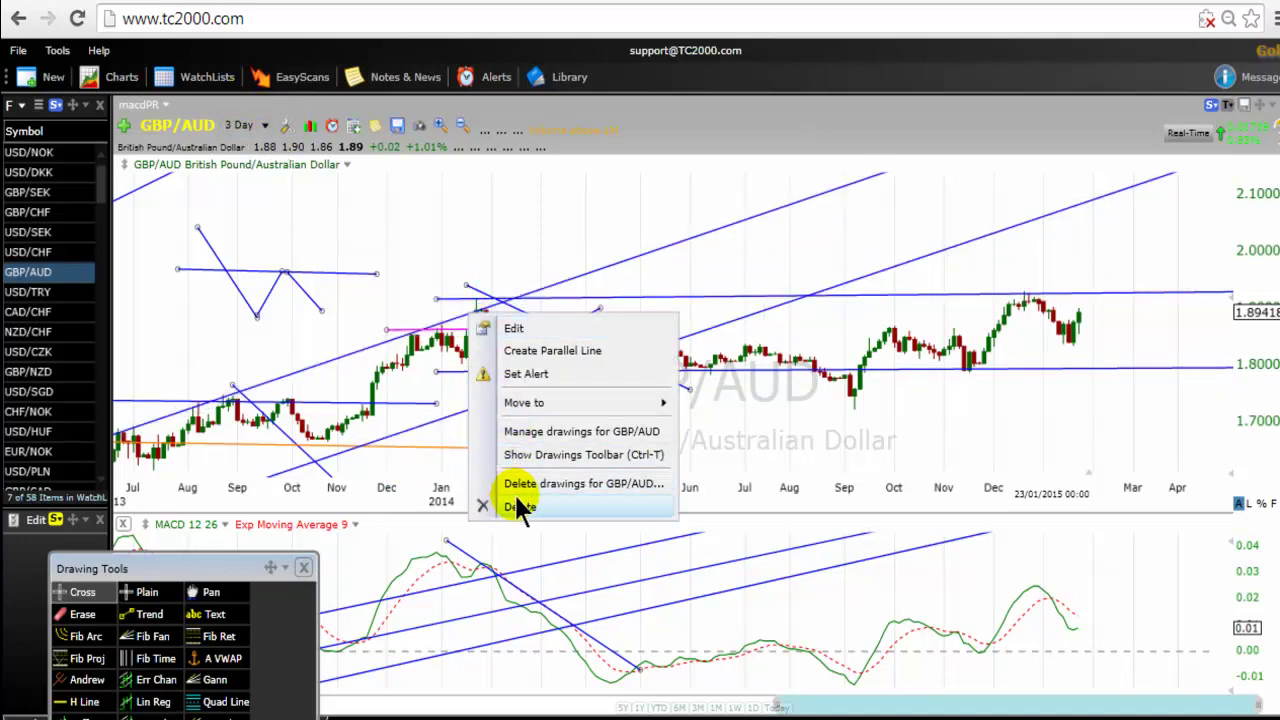
click(518, 486)
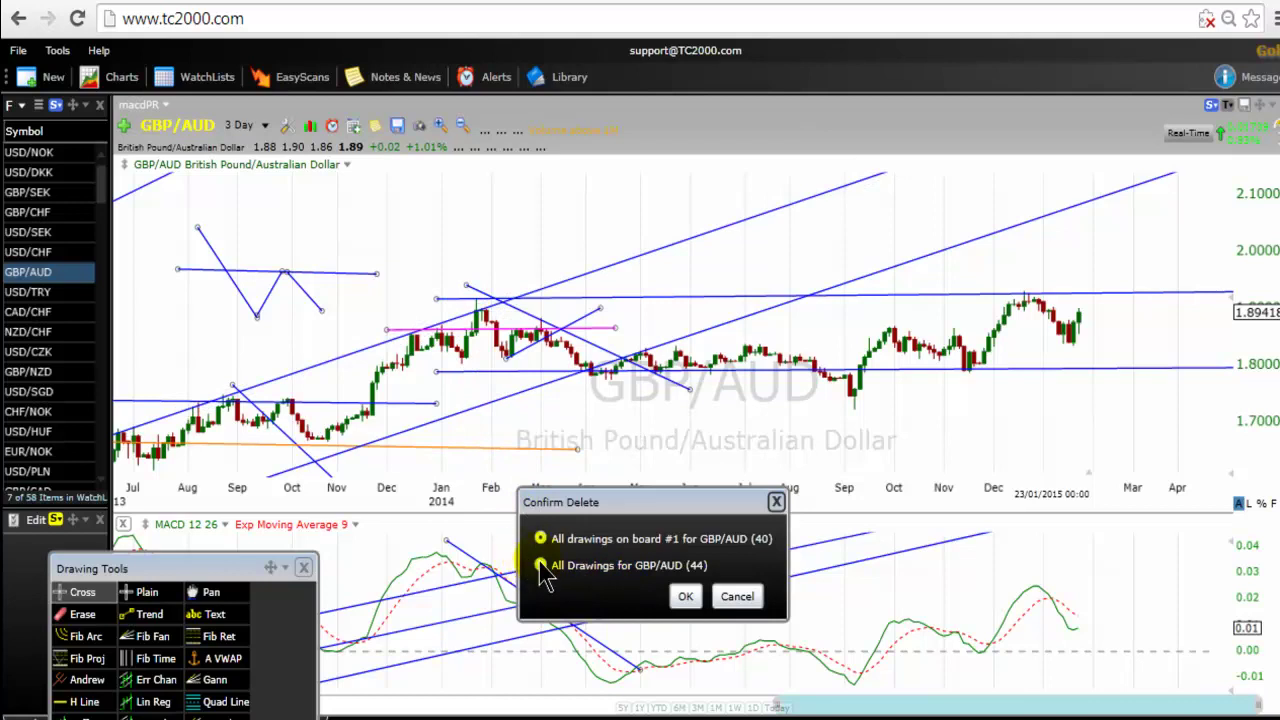
click(685, 596)
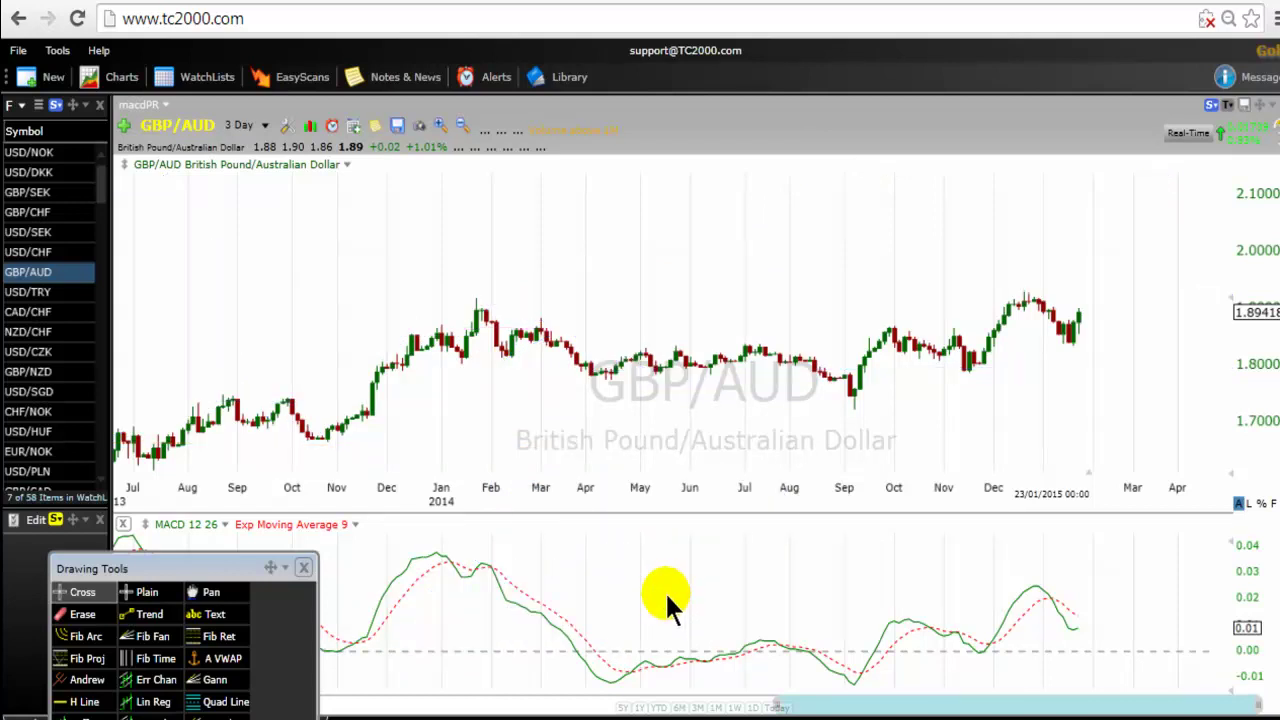
- Switch the chart to the 2 Hour timeframe, reload it by opening USD/TRY and returning to GBP/AUD, and show December 2014 onward
click(266, 128)
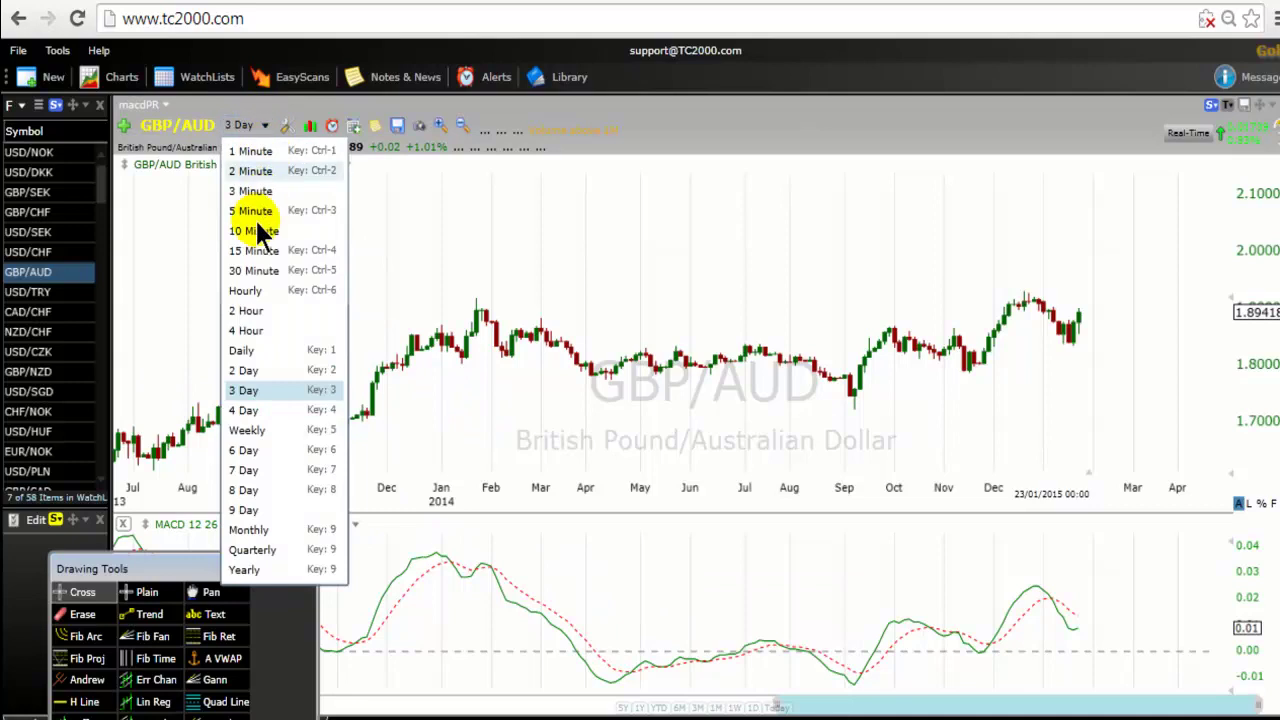
click(249, 289)
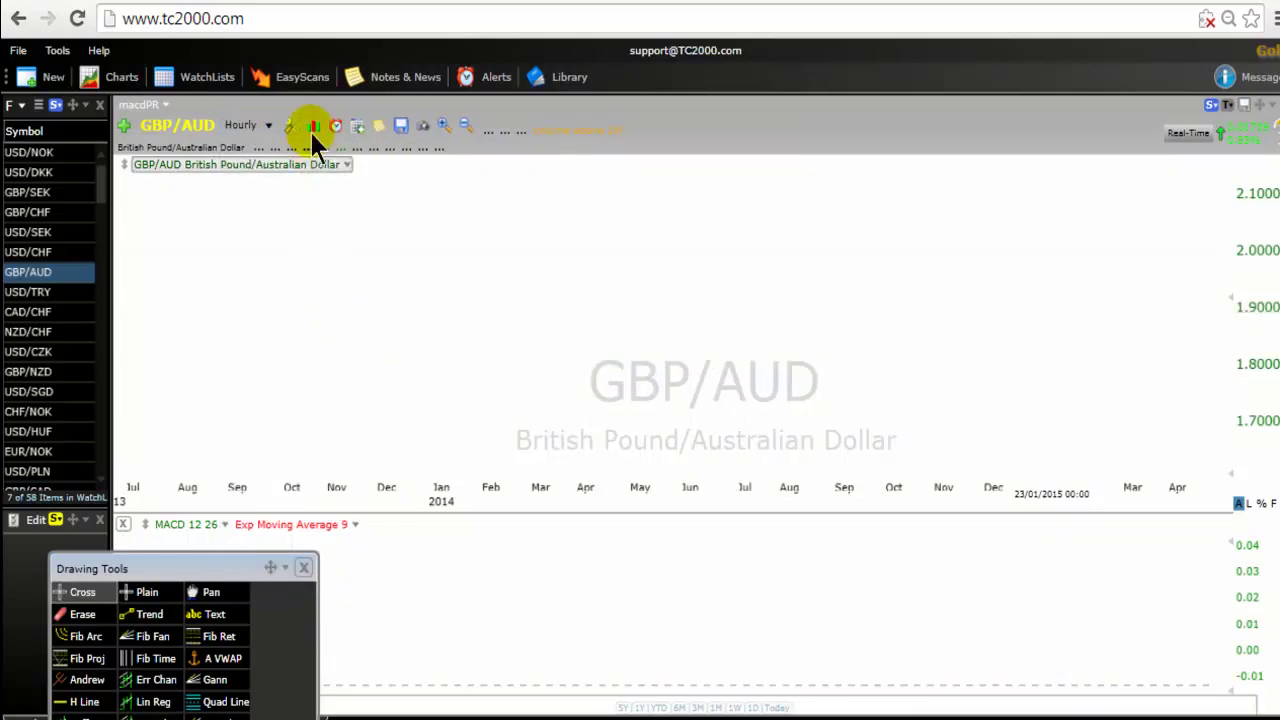
click(268, 127)
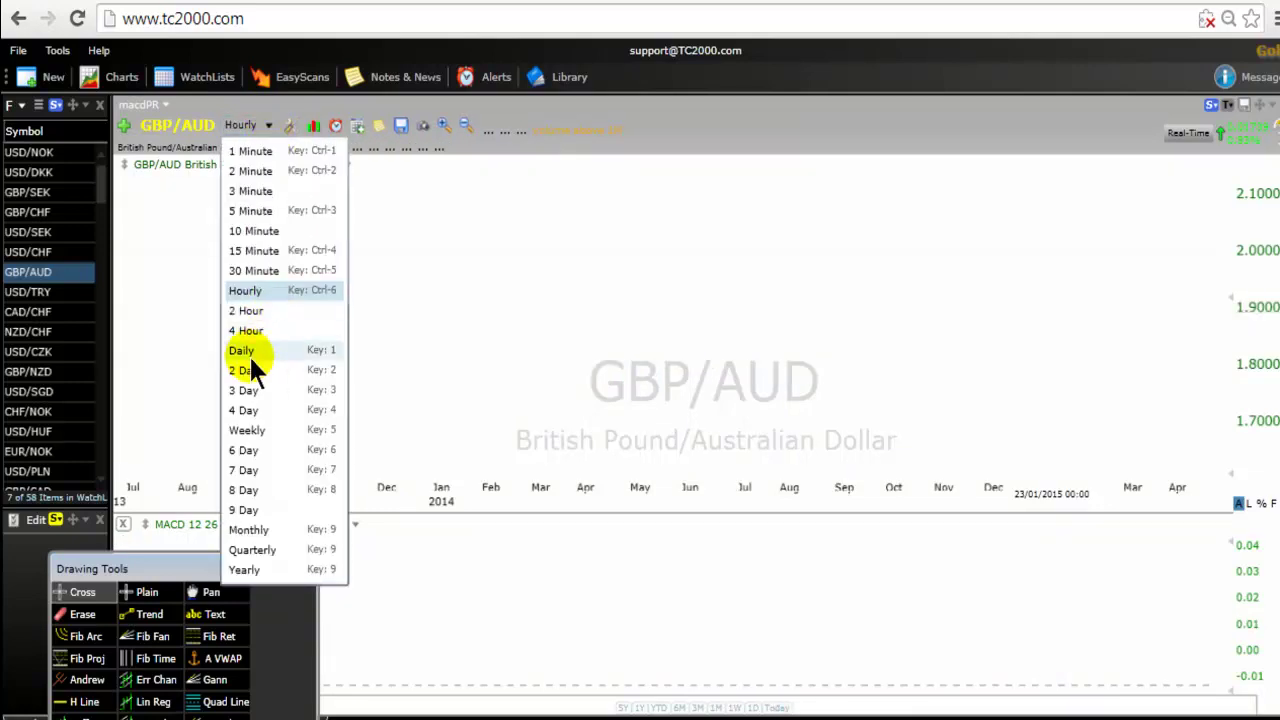
click(248, 312)
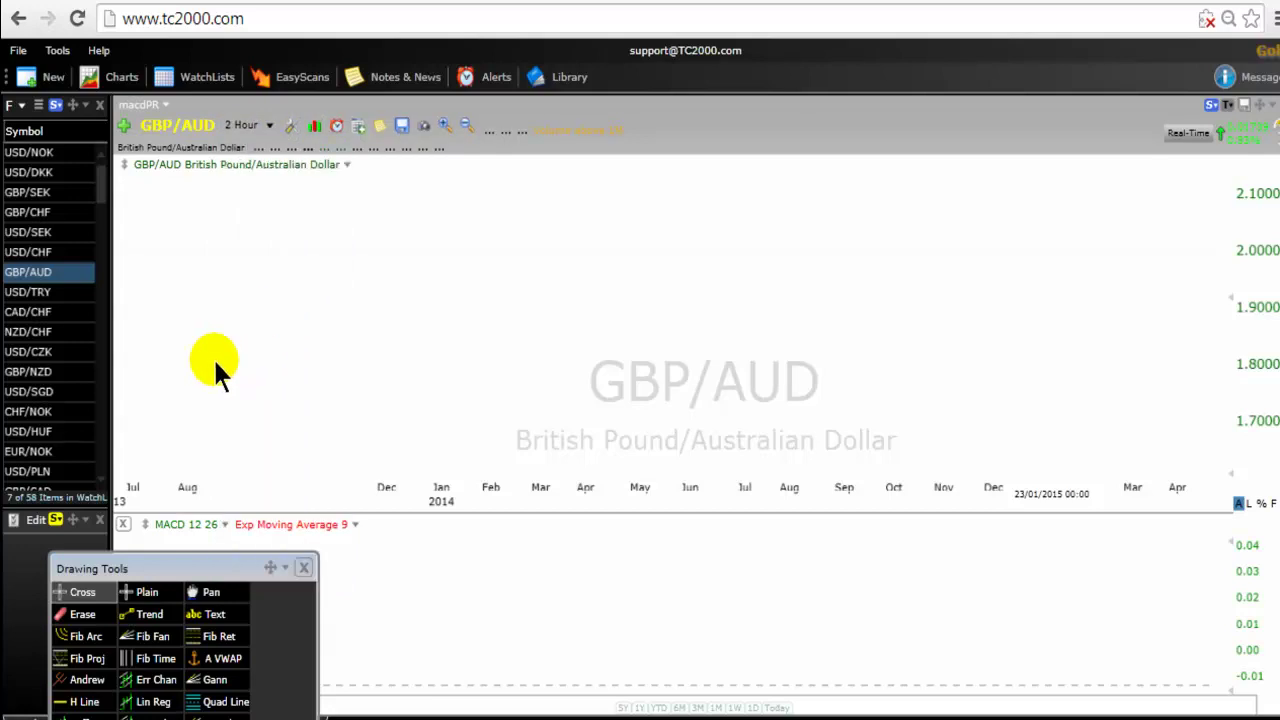
click(40, 292)
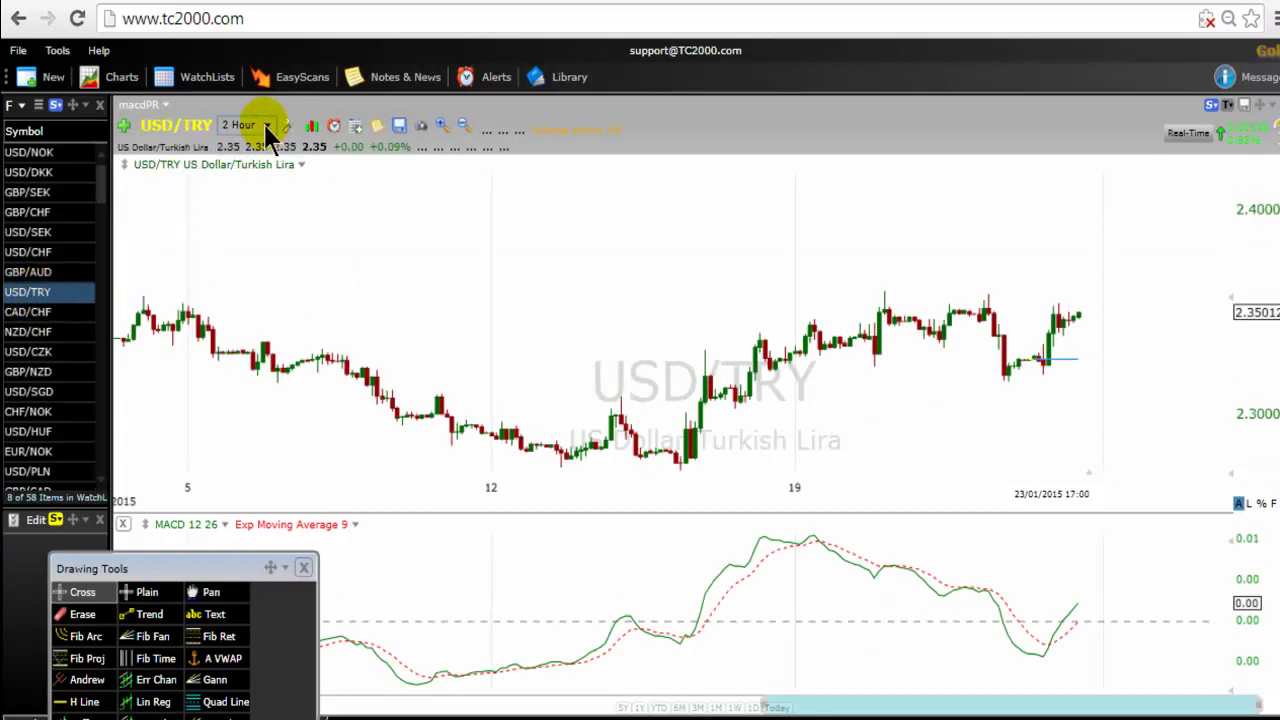
click(40, 274)
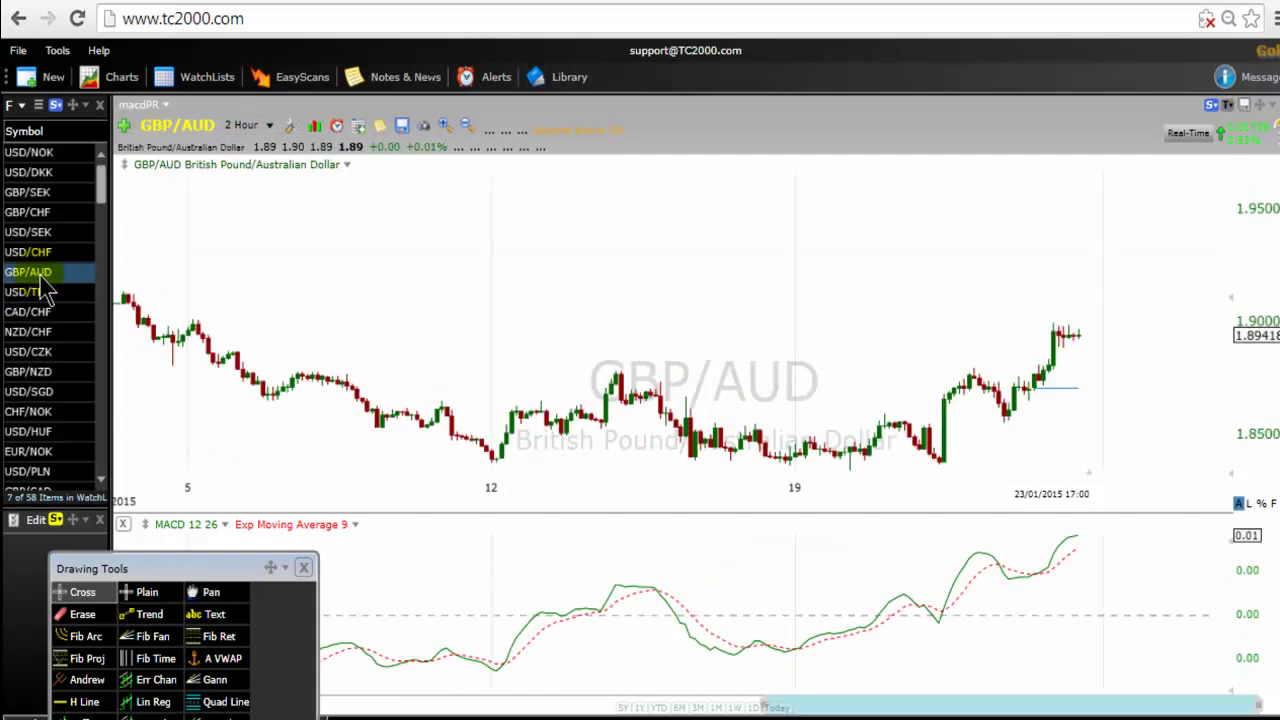
scroll(261, 257, down, 5)
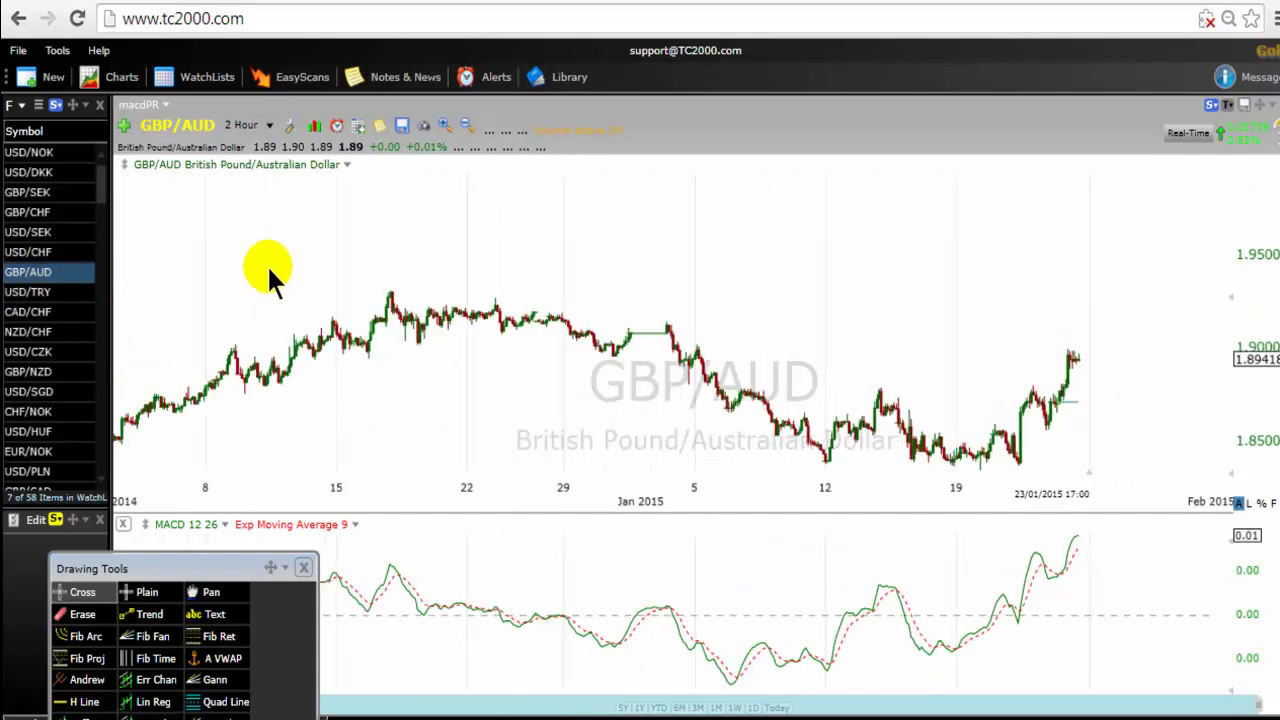
- Draw falling trend lines over early January 2015 on the MACD and on the price from about 1.92 to about 1.86
scroll(264, 264, up, 4)
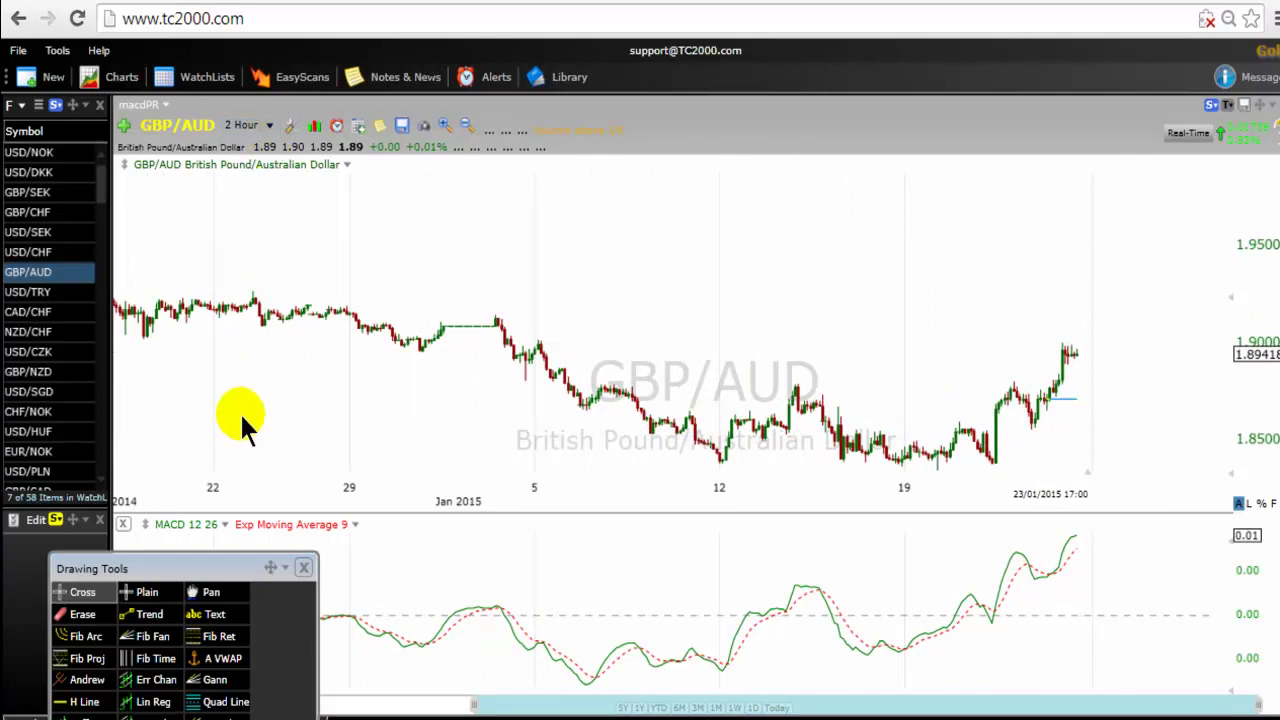
scroll(383, 465, up, 1)
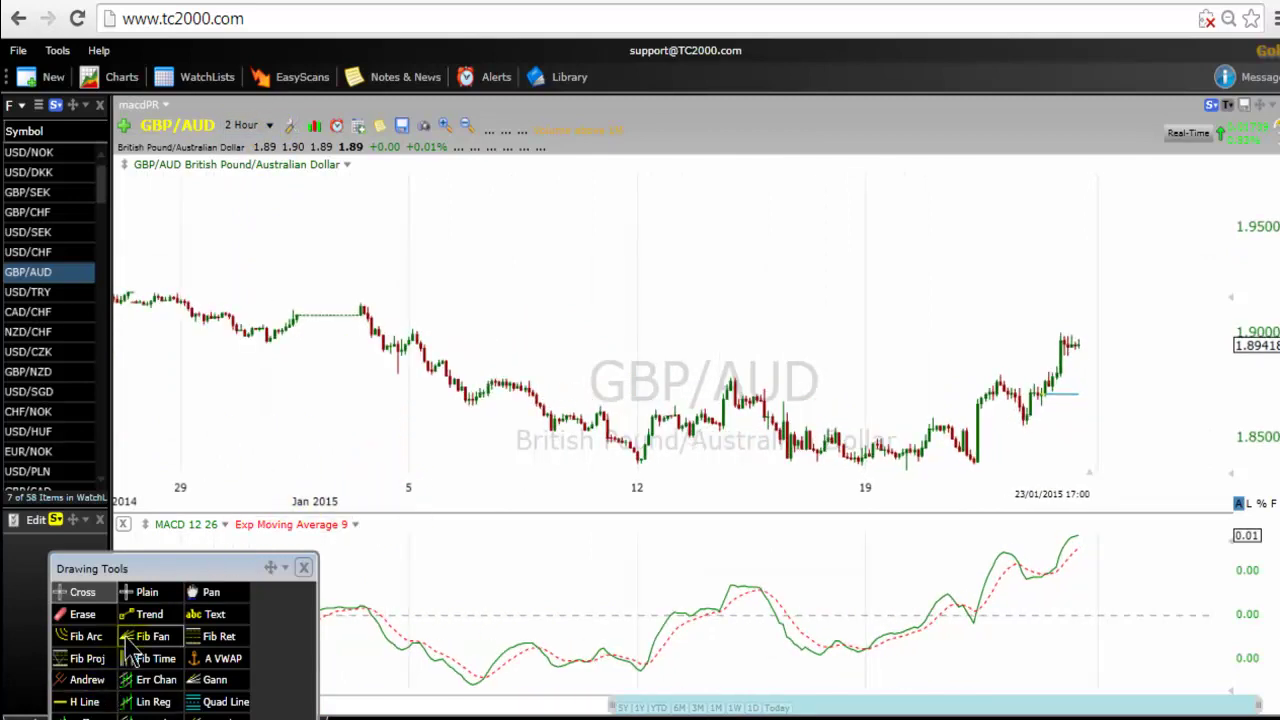
click(145, 614)
drag(356, 595, 499, 690)
click(145, 614)
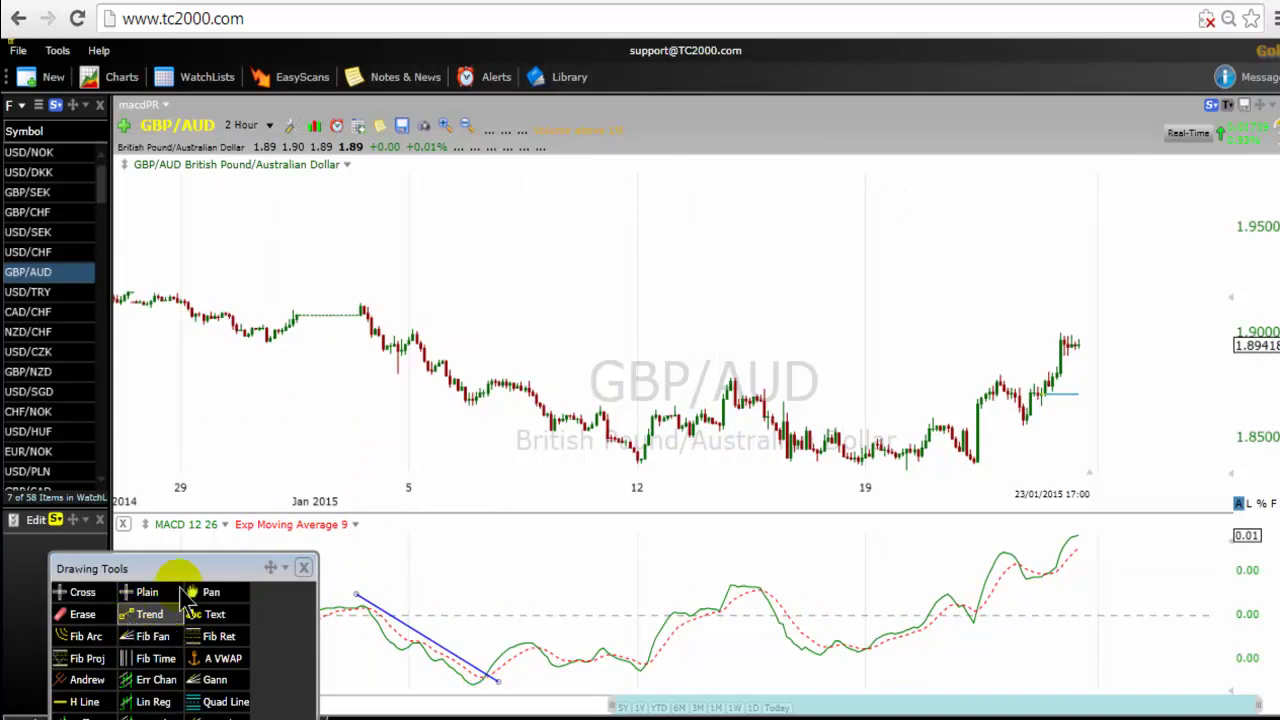
mouse_move(356, 299)
mouse_down()
mouse_move(516, 418)
mouse_move(541, 412)
mouse_up()
- Draw a short rising trend line from the low near January 5 at about 1.88 to about 1.92, crossing the falling price line
click(141, 615)
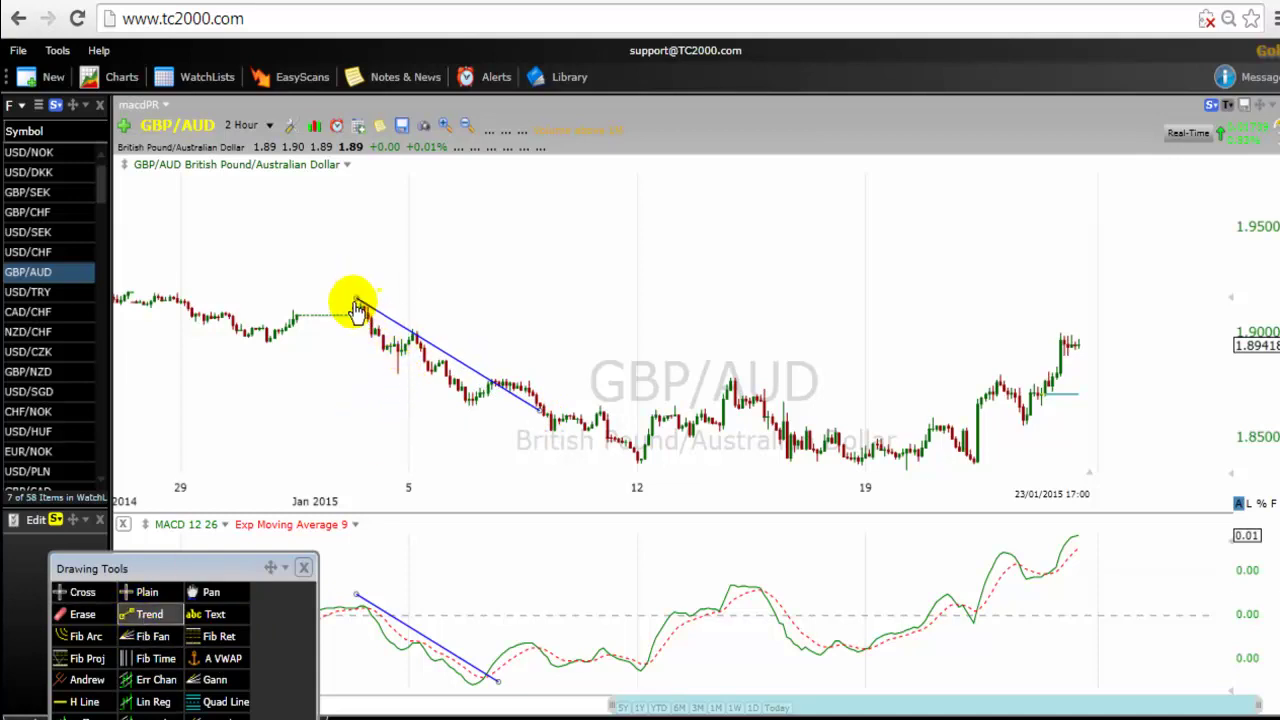
mouse_move(397, 370)
mouse_down()
mouse_move(417, 357)
mouse_move(439, 300)
mouse_up()
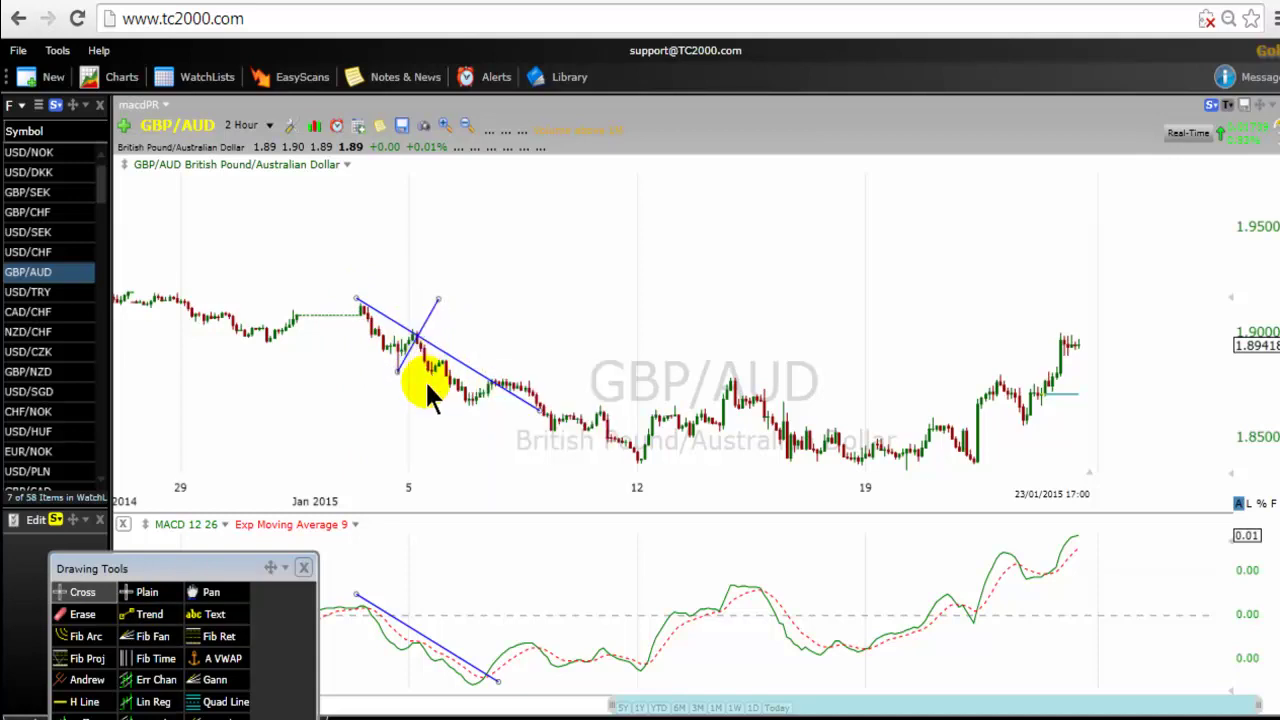
mouse_move(418, 346)
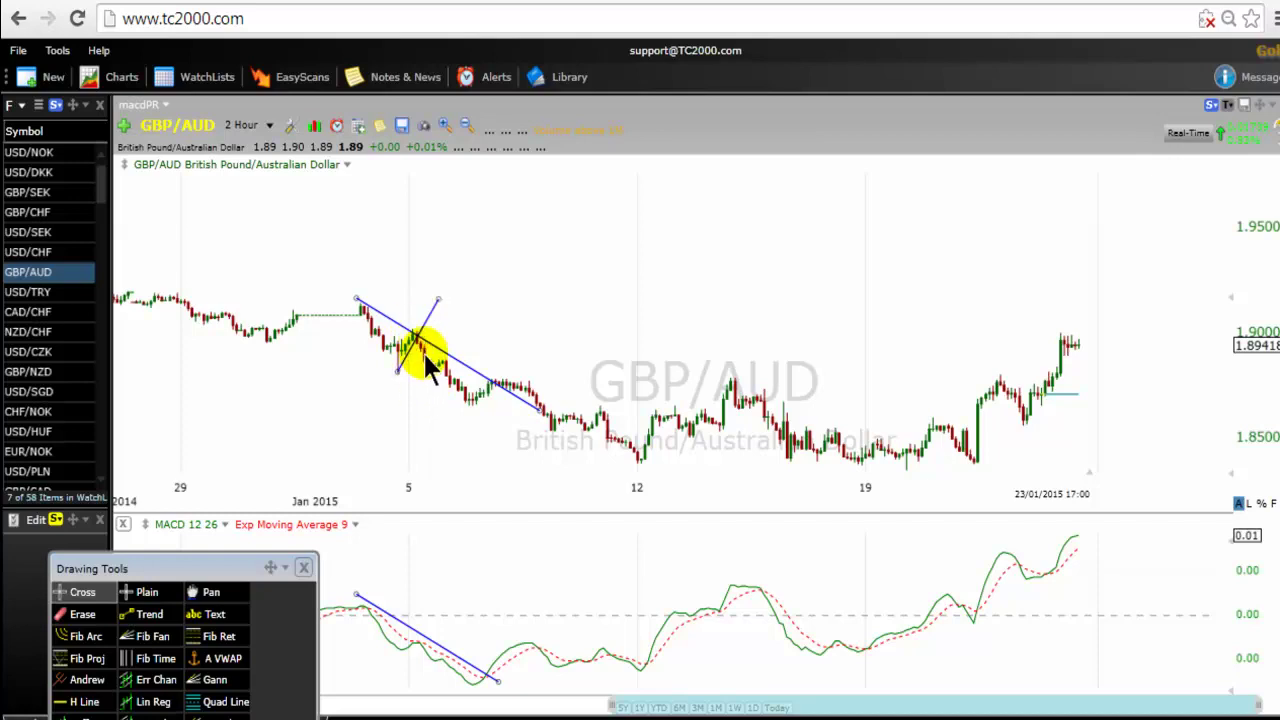
- Mark the two highs at the start of the falling price trend line, up to January 5, with ellipses
drag(146, 558, 264, 486)
click(334, 675)
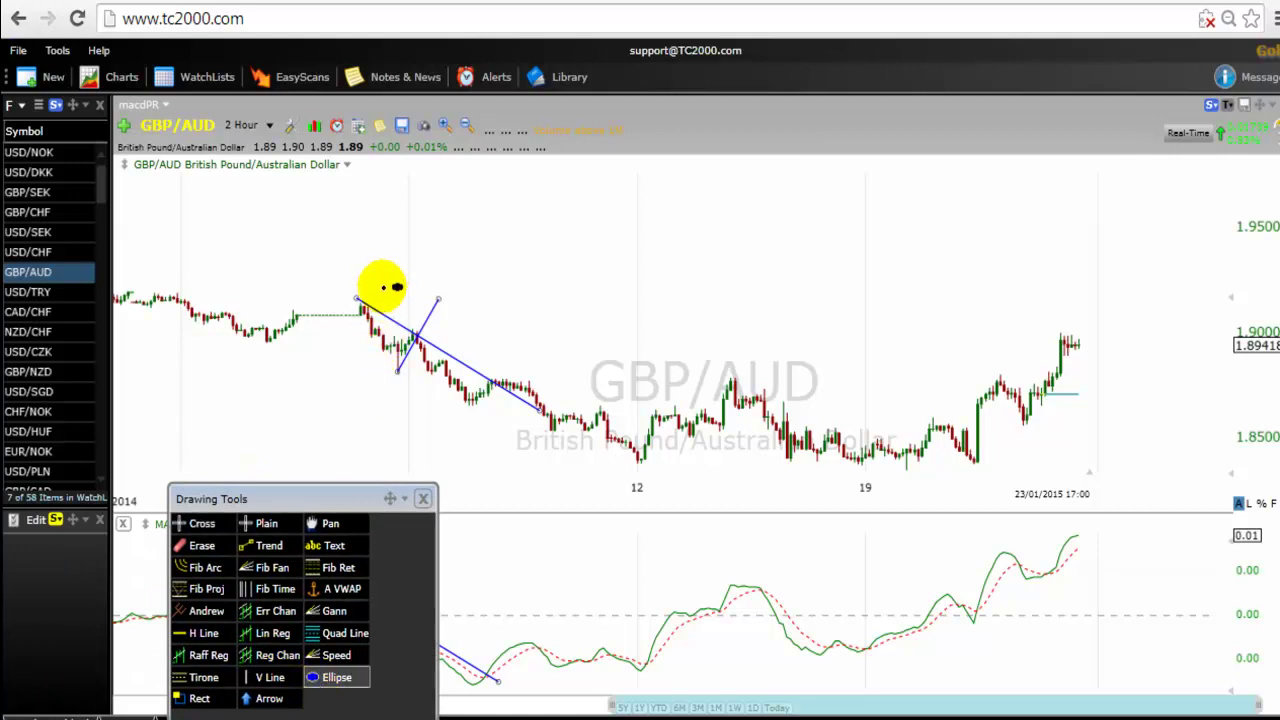
click(365, 299)
click(315, 680)
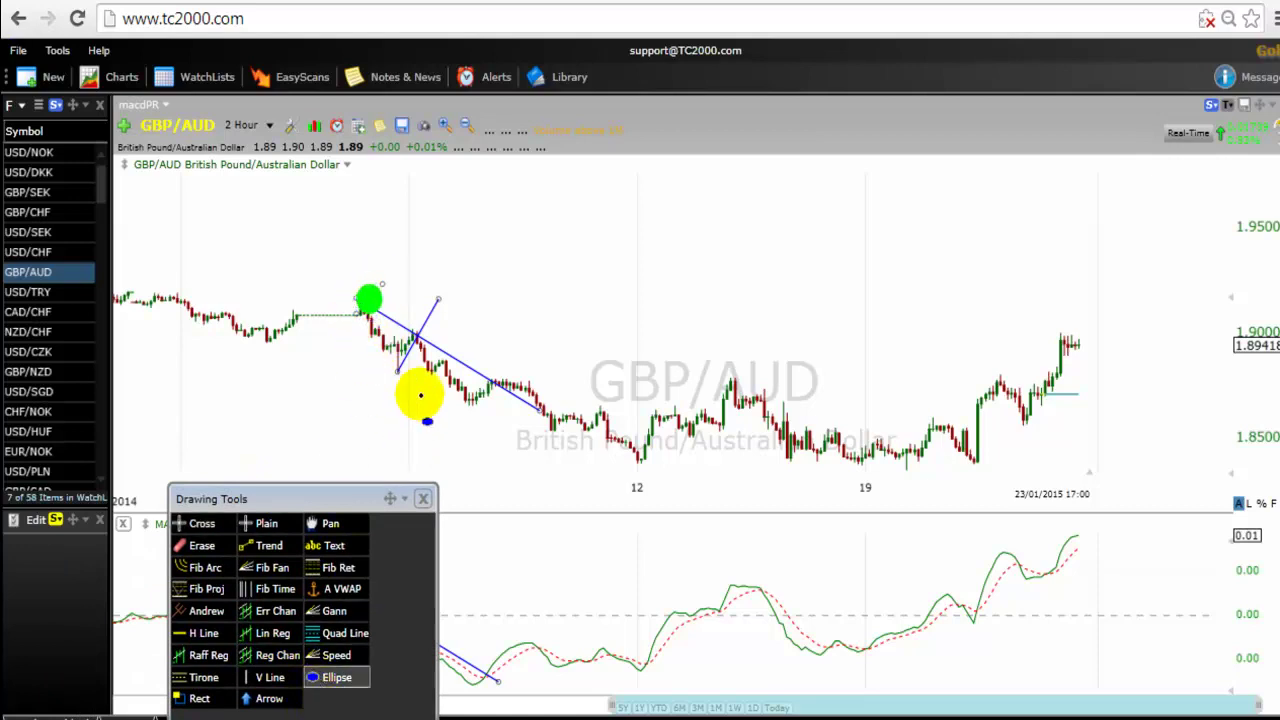
drag(440, 308, 405, 334)
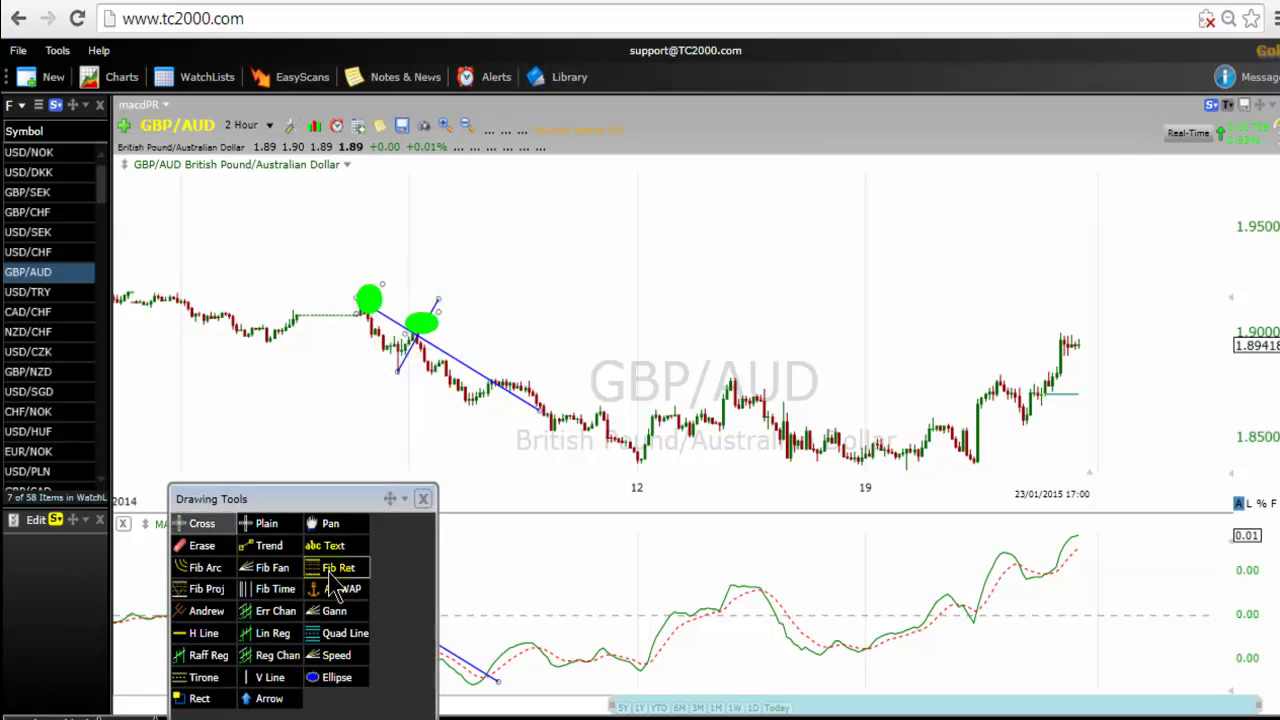
drag(250, 505, 52, 521)
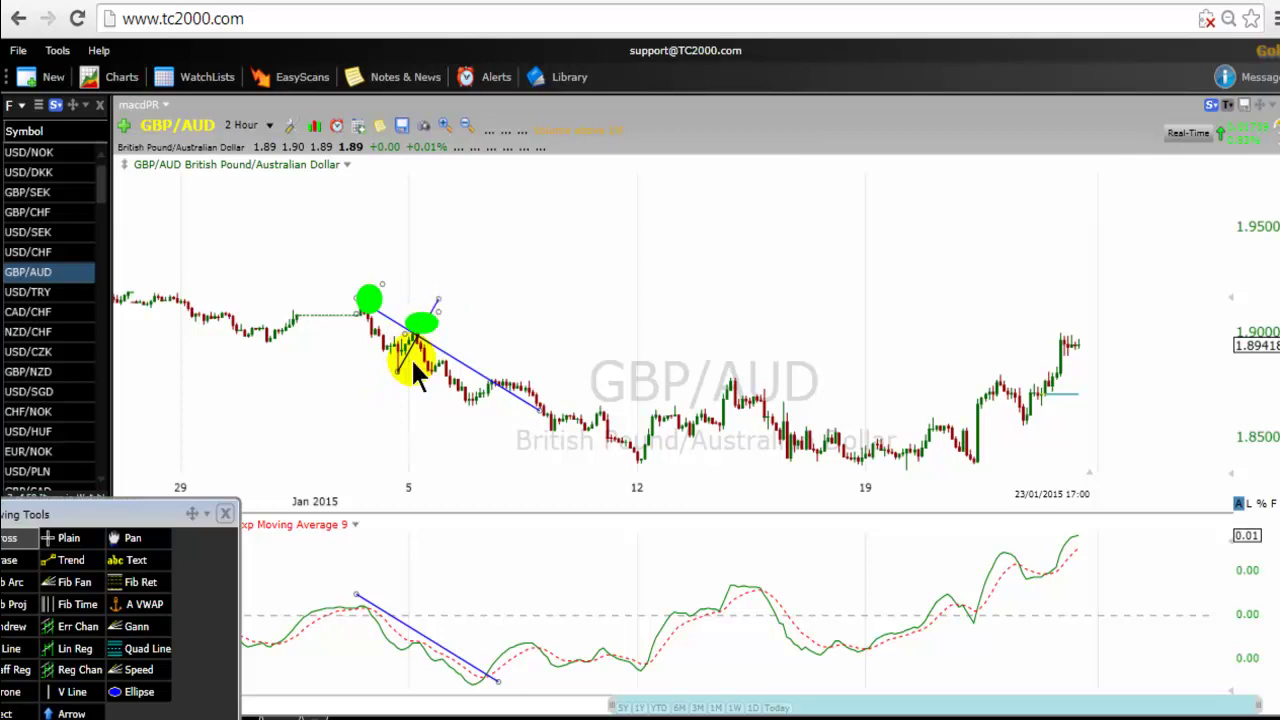
drag(417, 336, 438, 298)
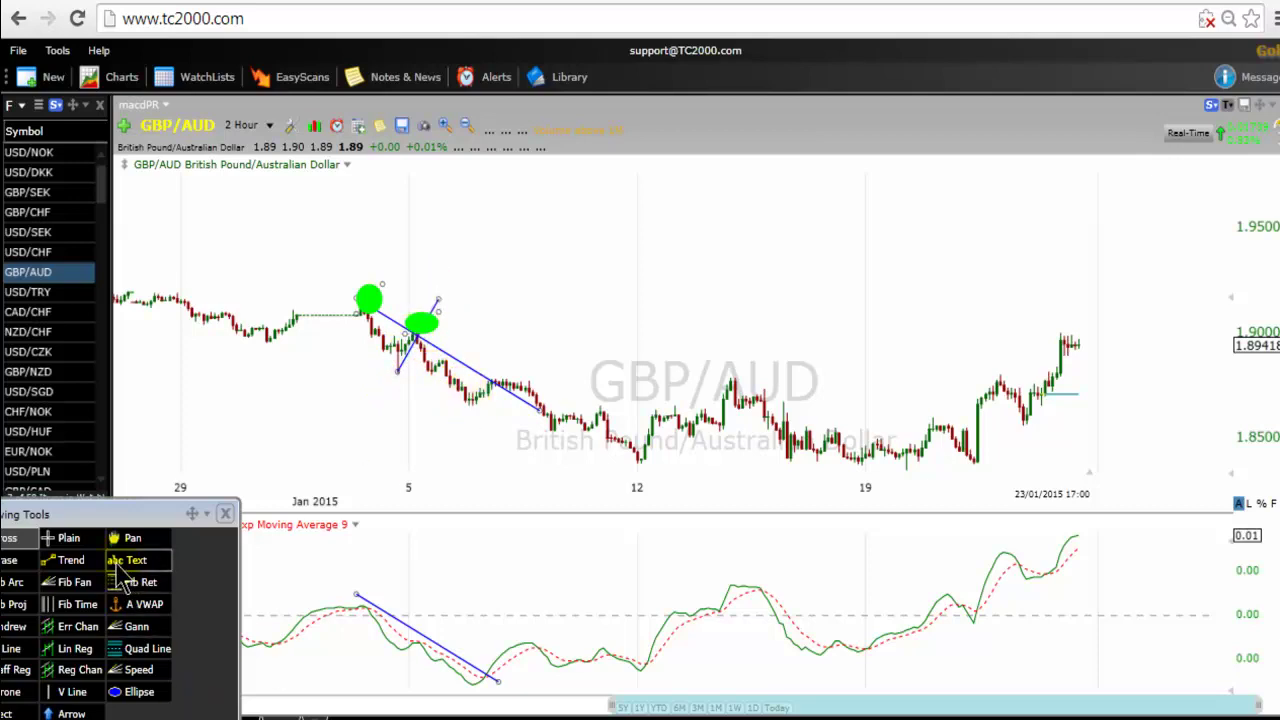
- Draw rising trend lines from the January 12 lows on the MACD and on the price, the latter from about 1.84 to about 1.88
click(62, 561)
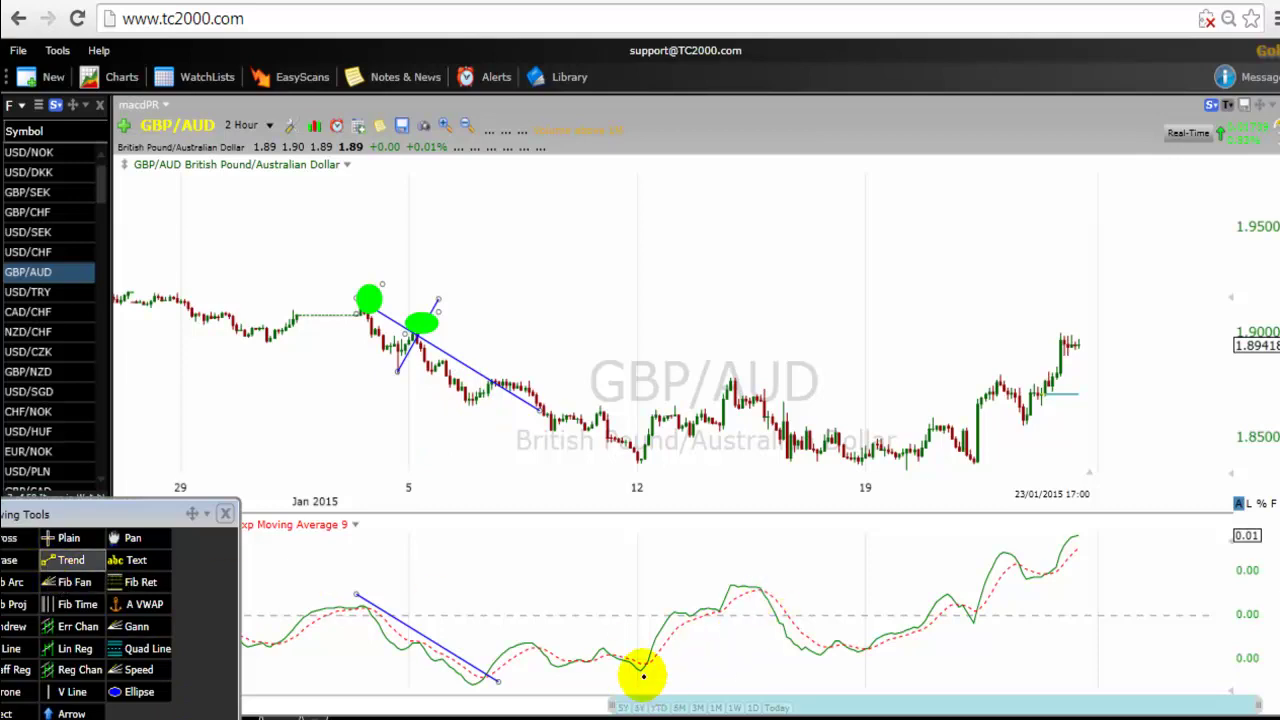
drag(640, 668, 797, 566)
click(68, 560)
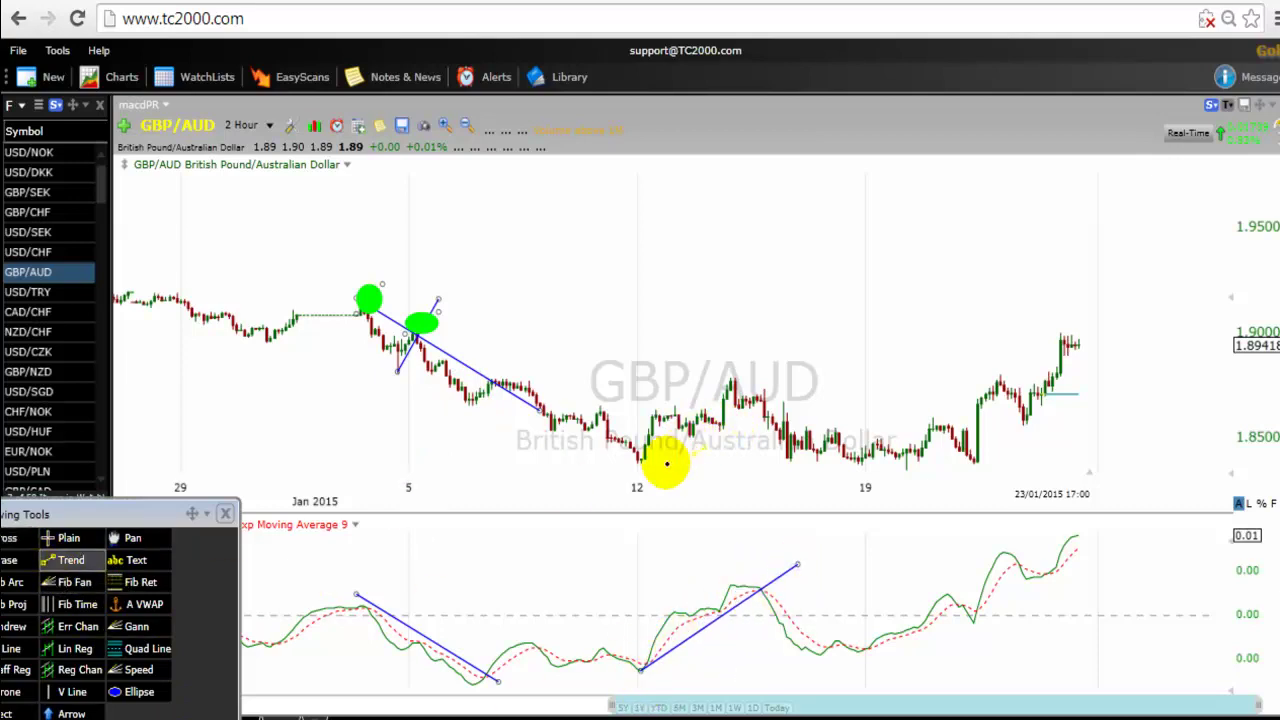
drag(637, 466, 838, 382)
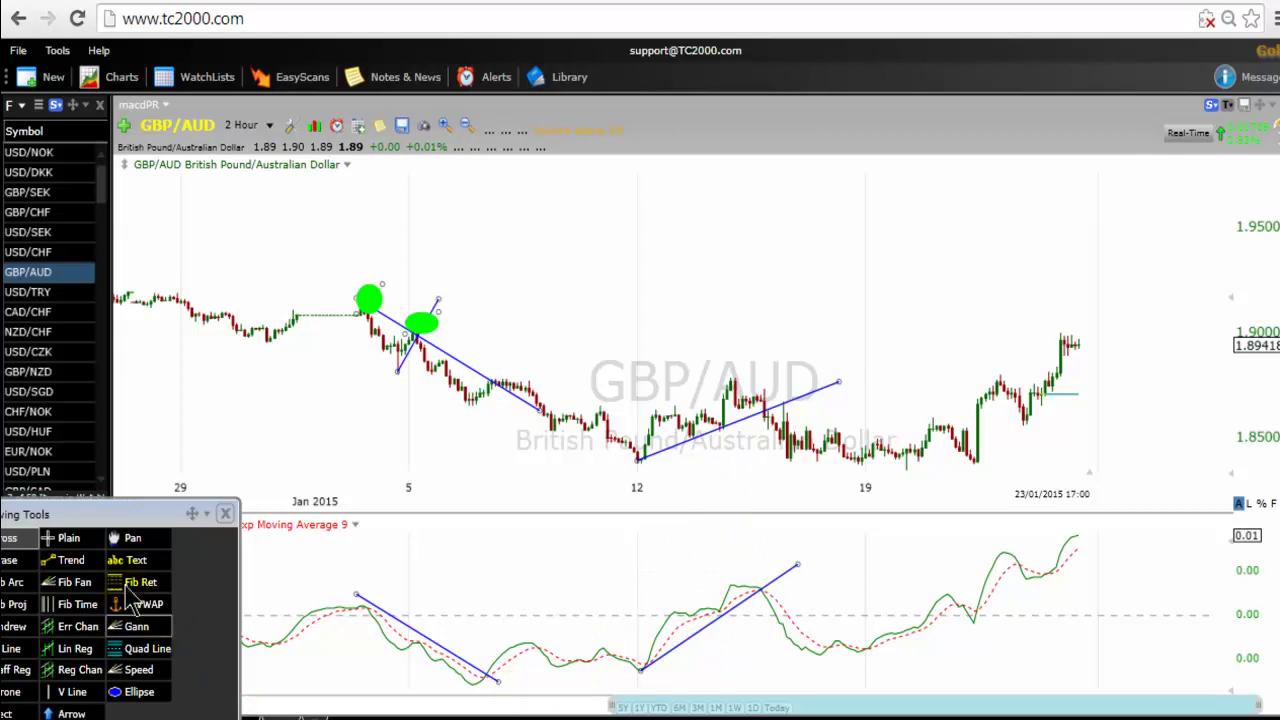
- Mark the January 12 low and the two following lows along the rising price trend line with ellipses
click(48, 562)
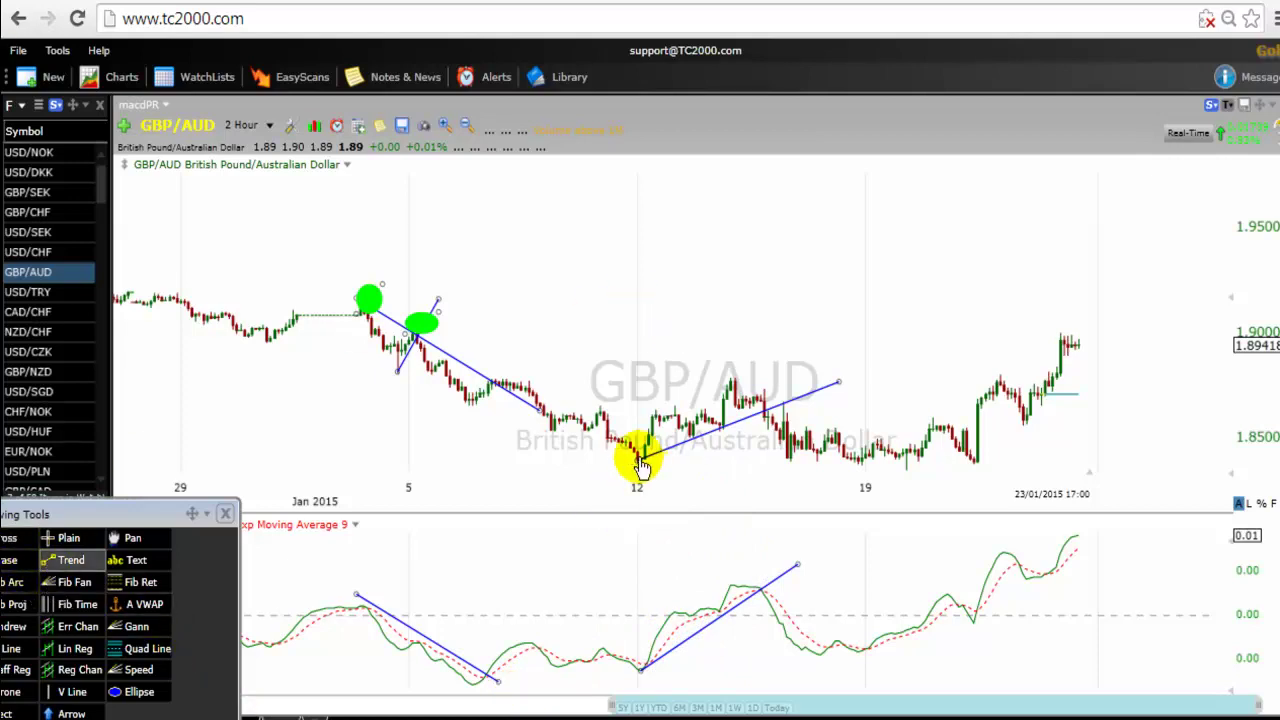
click(137, 693)
drag(607, 460, 648, 465)
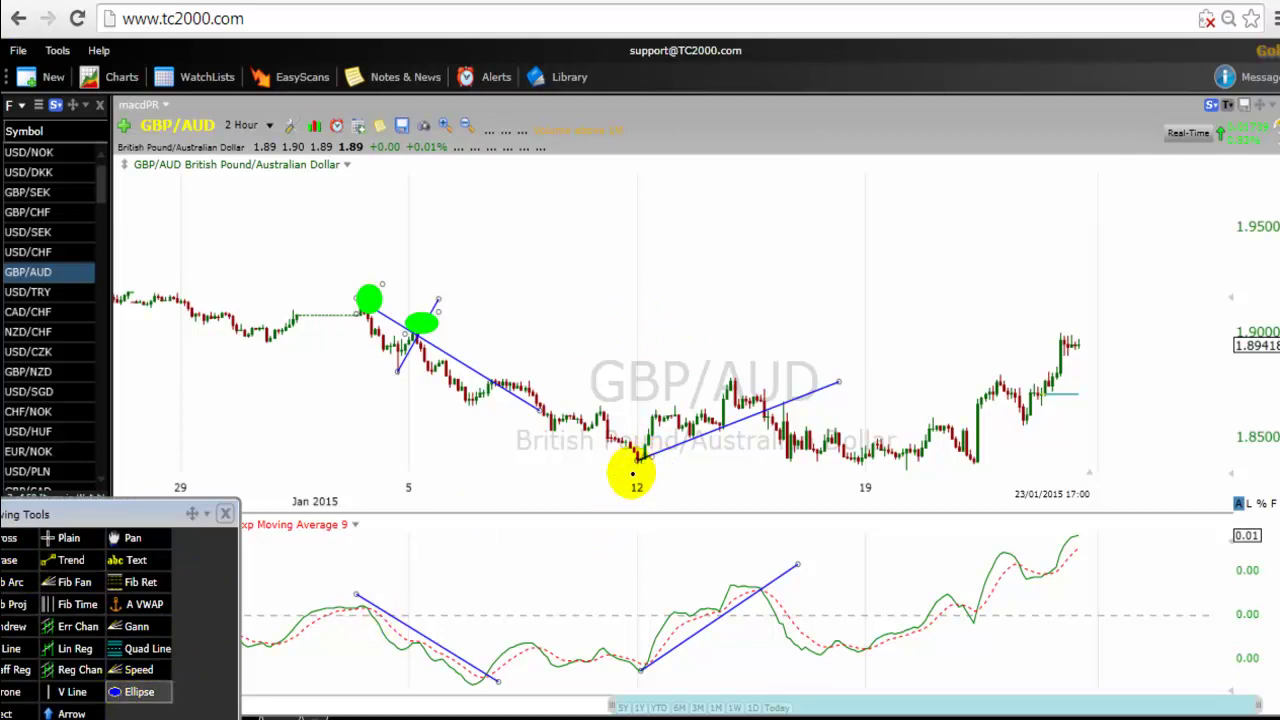
click(137, 692)
drag(720, 445, 686, 457)
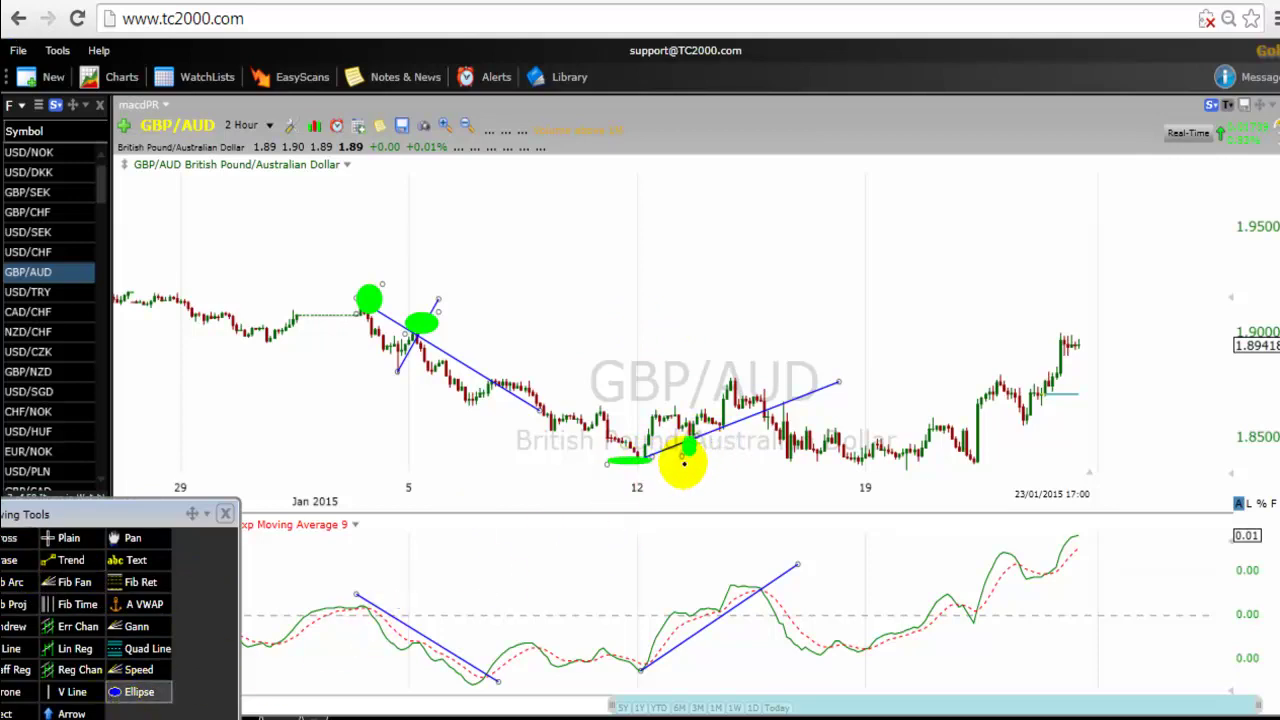
click(122, 695)
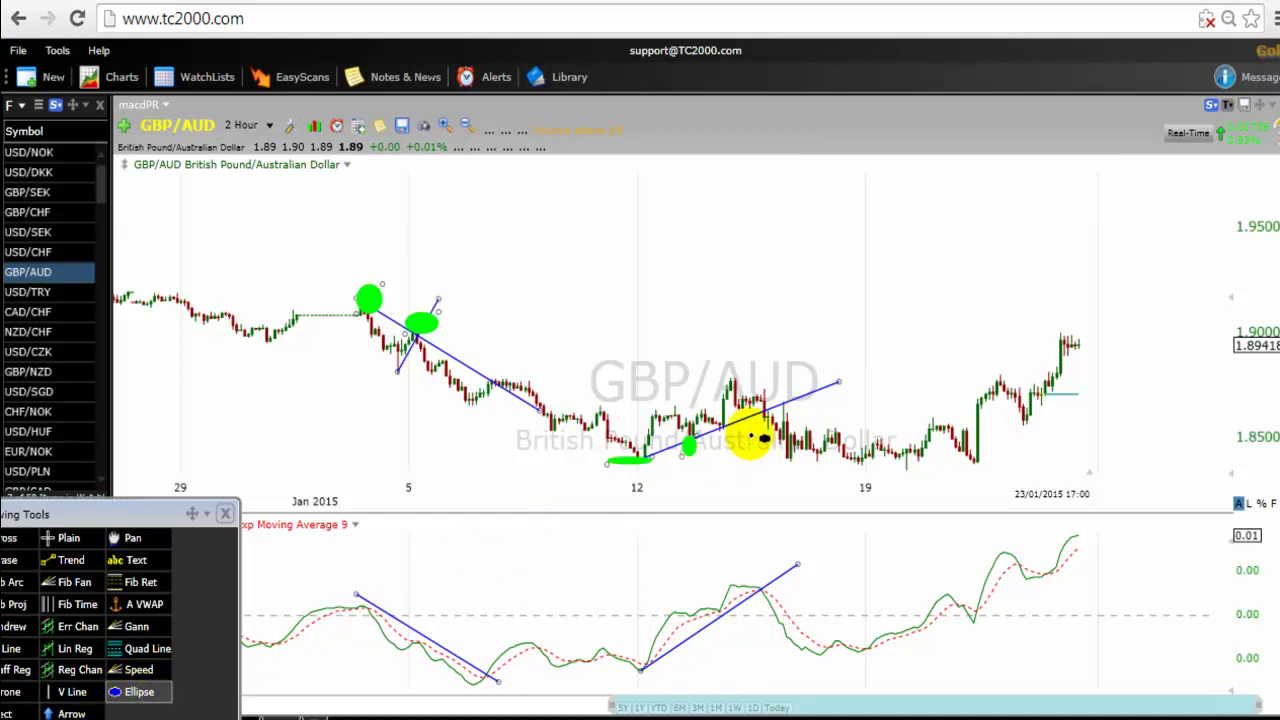
drag(748, 430, 720, 450)
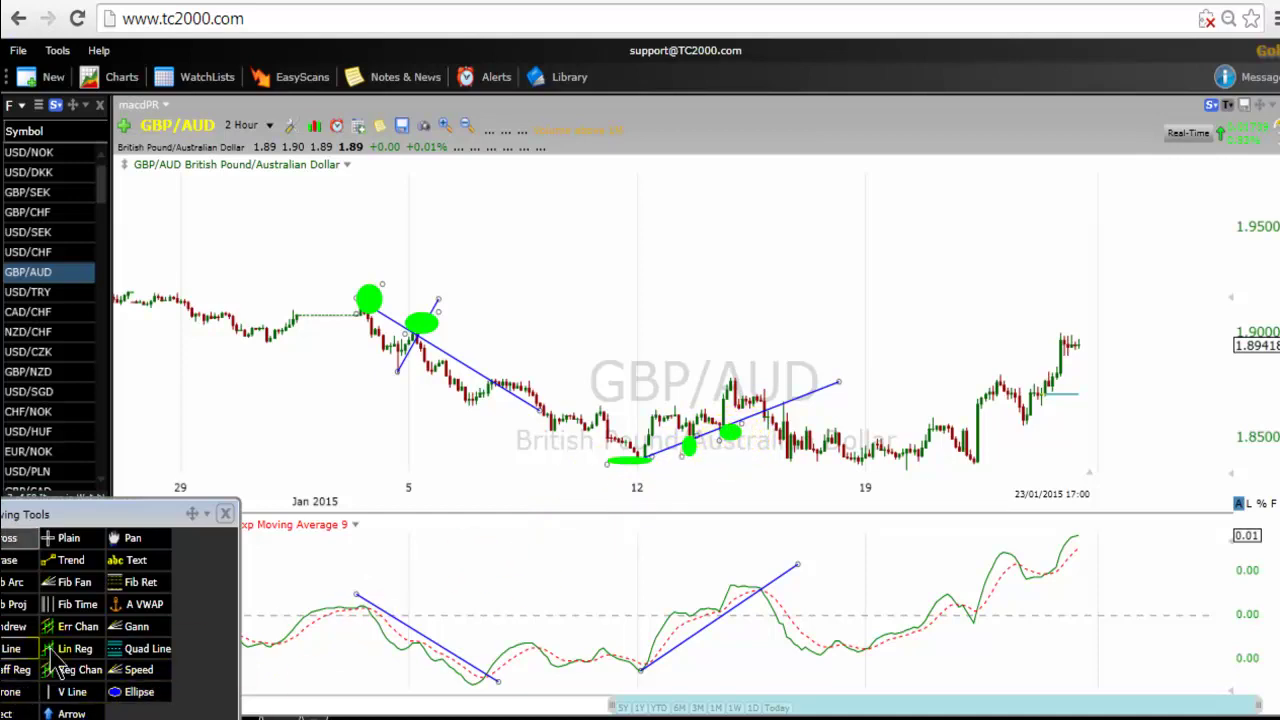
- Draw a short falling trend line from about 1.87 to about 1.84 through the second marked low on the rising line
click(62, 562)
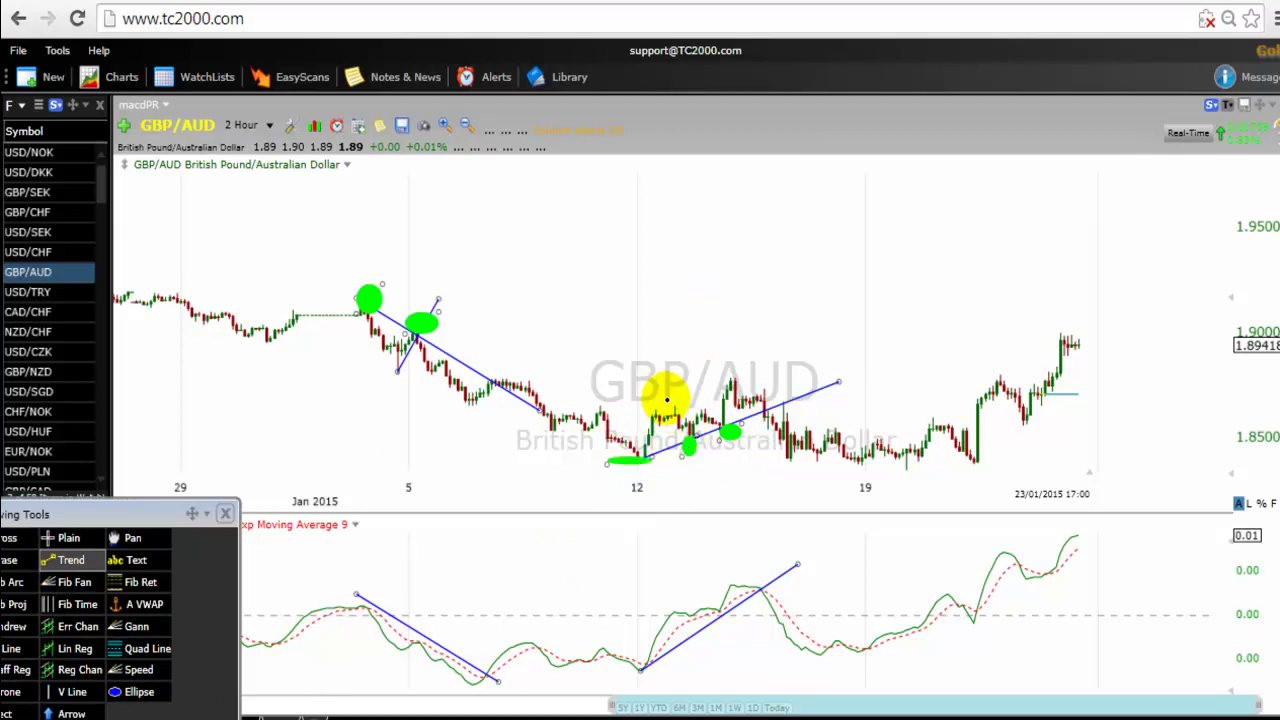
drag(666, 393, 705, 460)
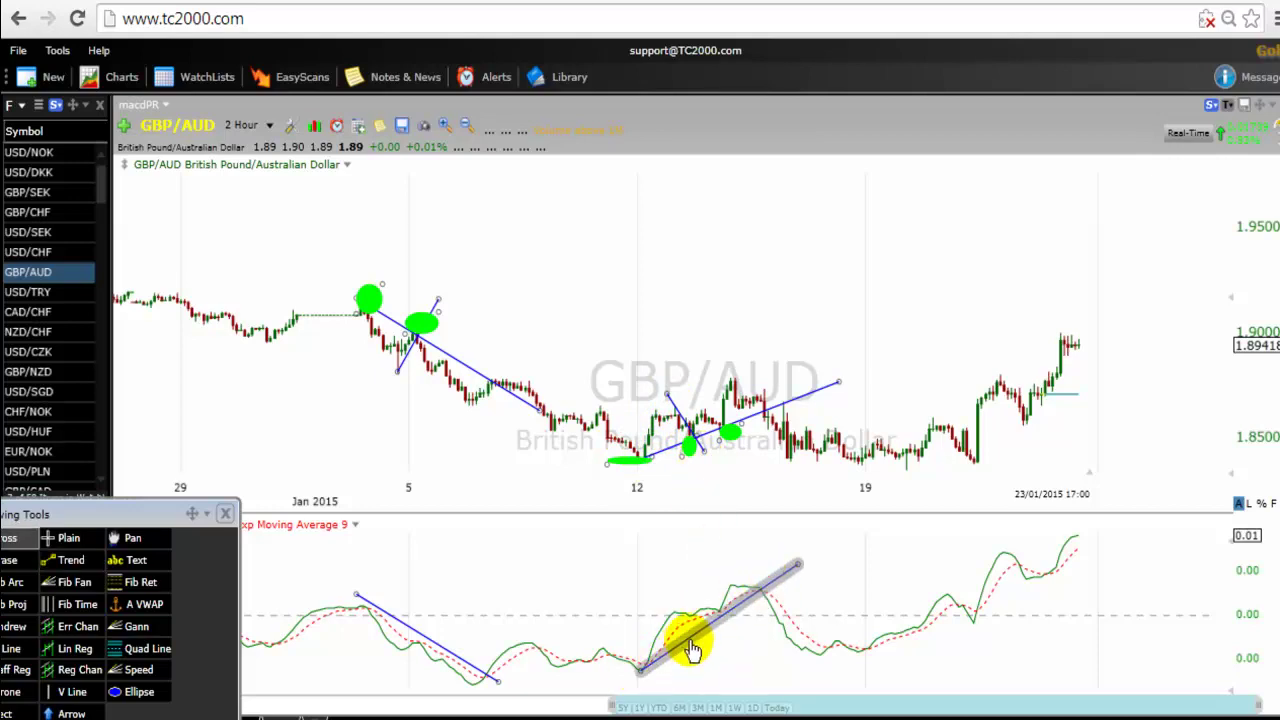
mouse_move(690, 452)
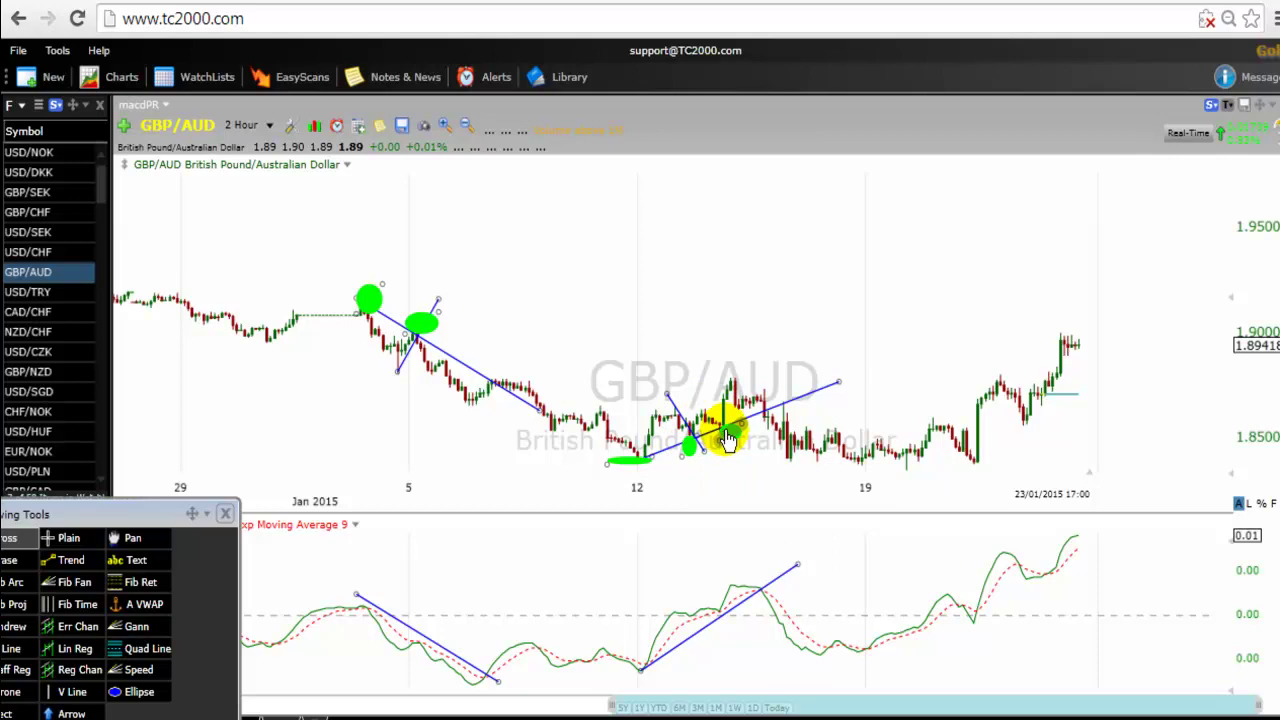
mouse_move(727, 438)
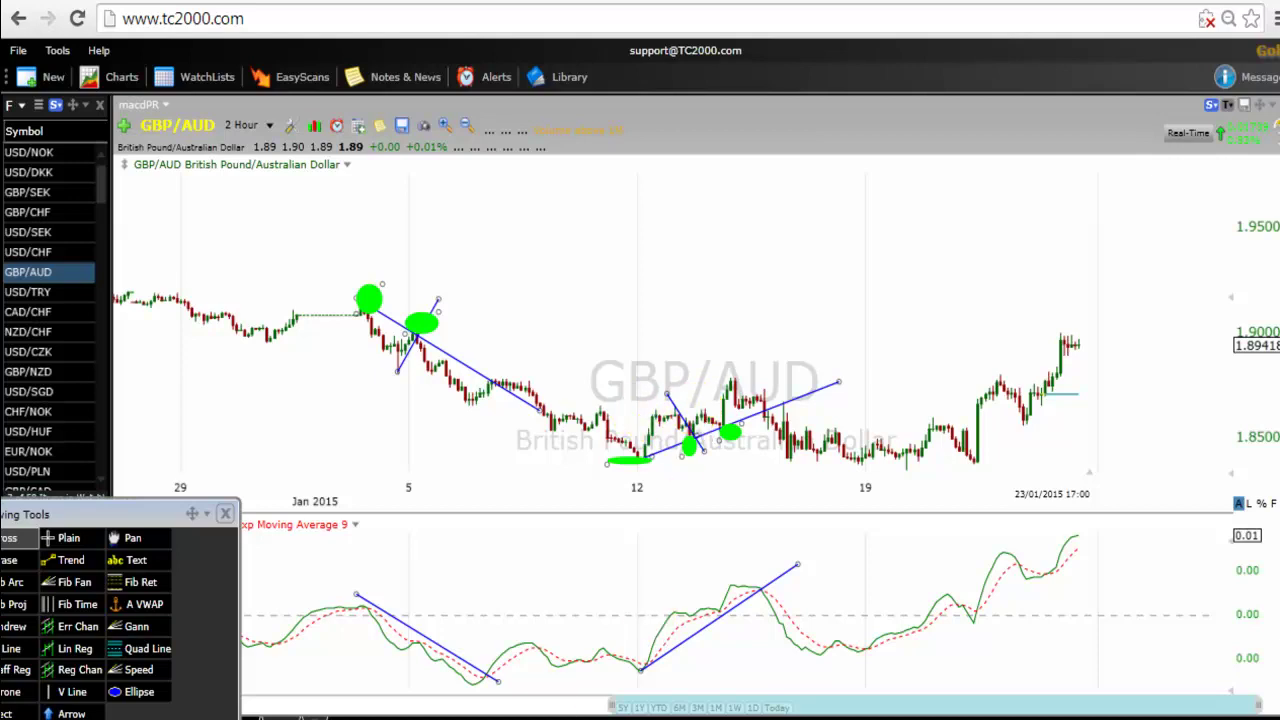
- Draw a short horizontal trend line at about 1.865 across the price highs just after January 12
click(66, 560)
drag(648, 405, 722, 408)
right_click(727, 440)
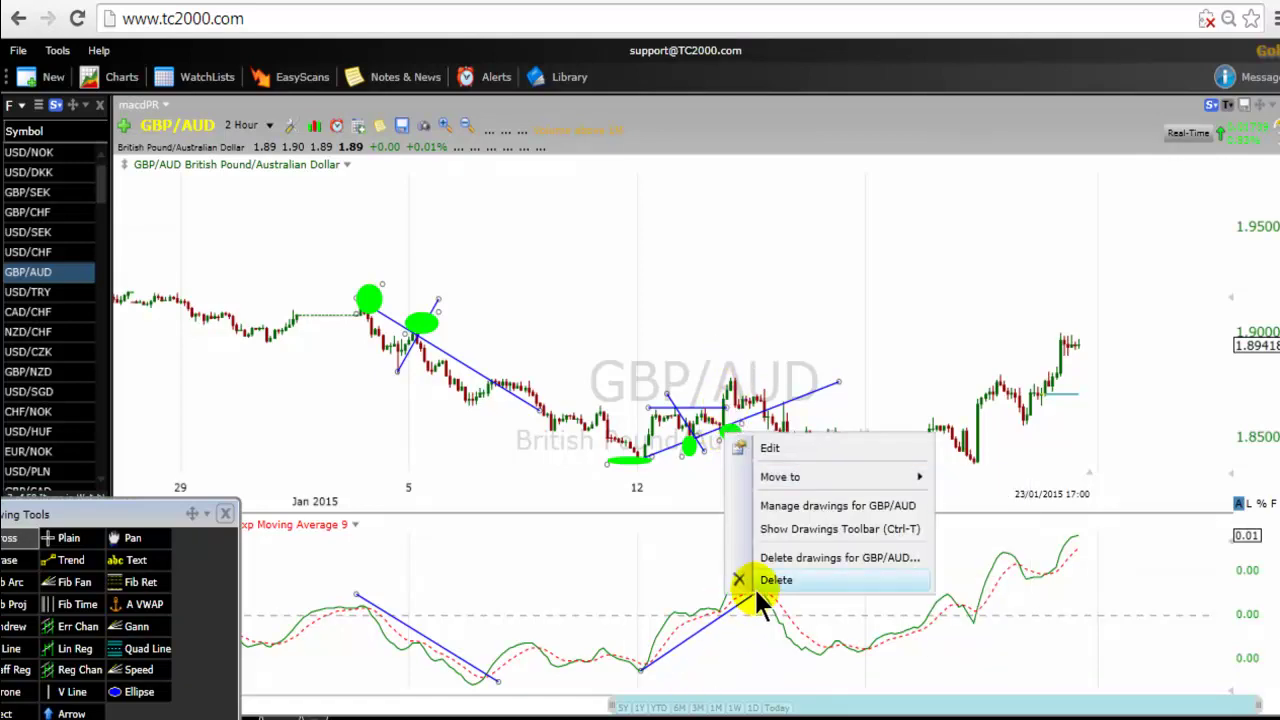
click(485, 583)
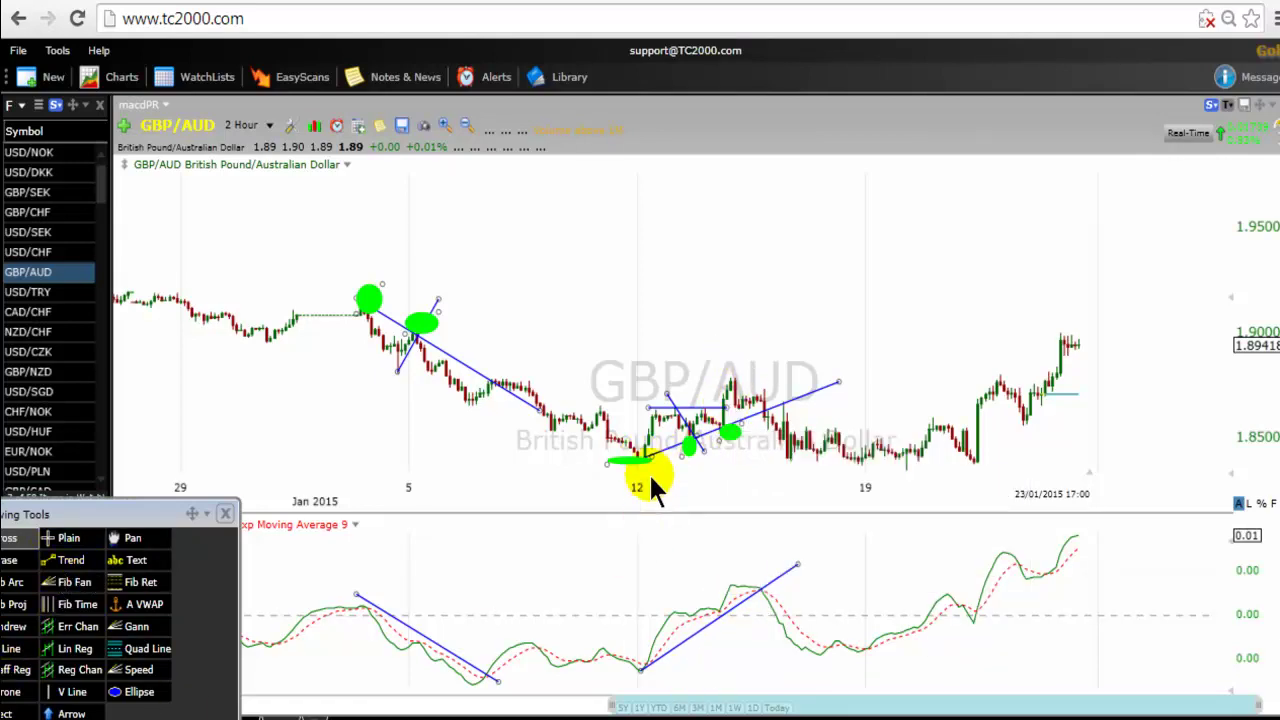
- Draw a short falling trend line from about 1.87 to about 1.85 into the third marked low on the rising line
click(690, 405)
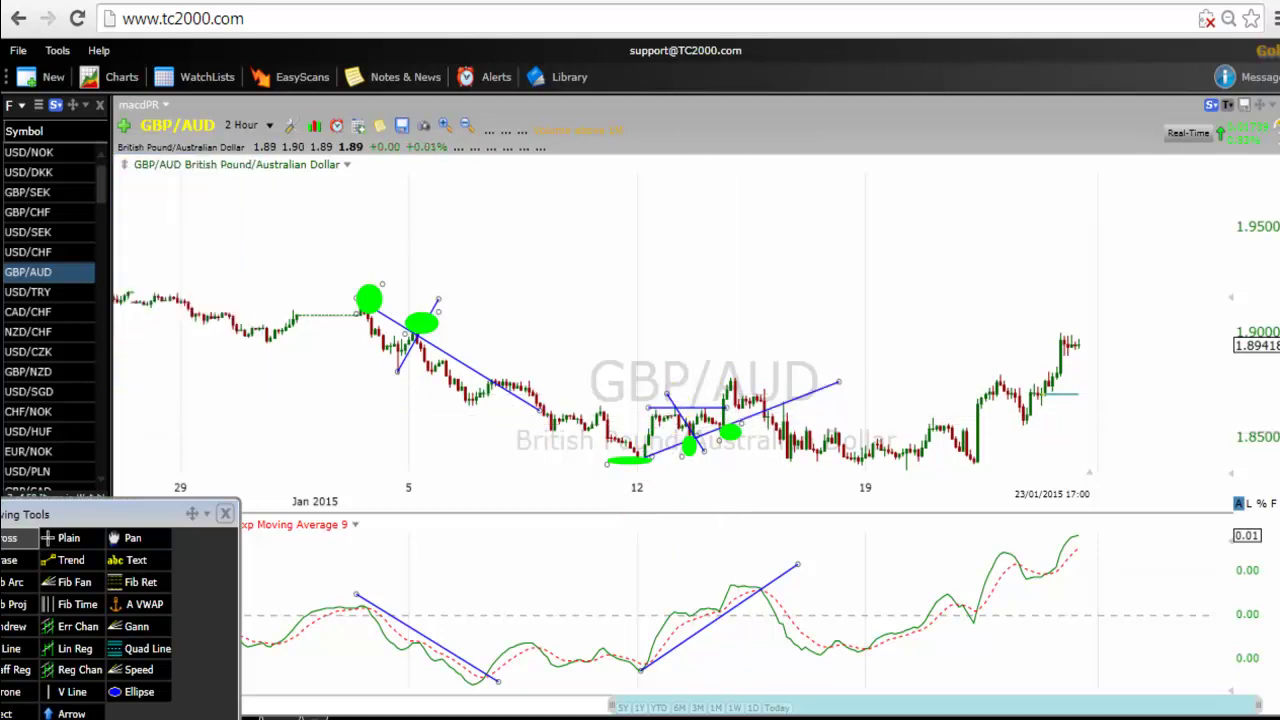
click(60, 560)
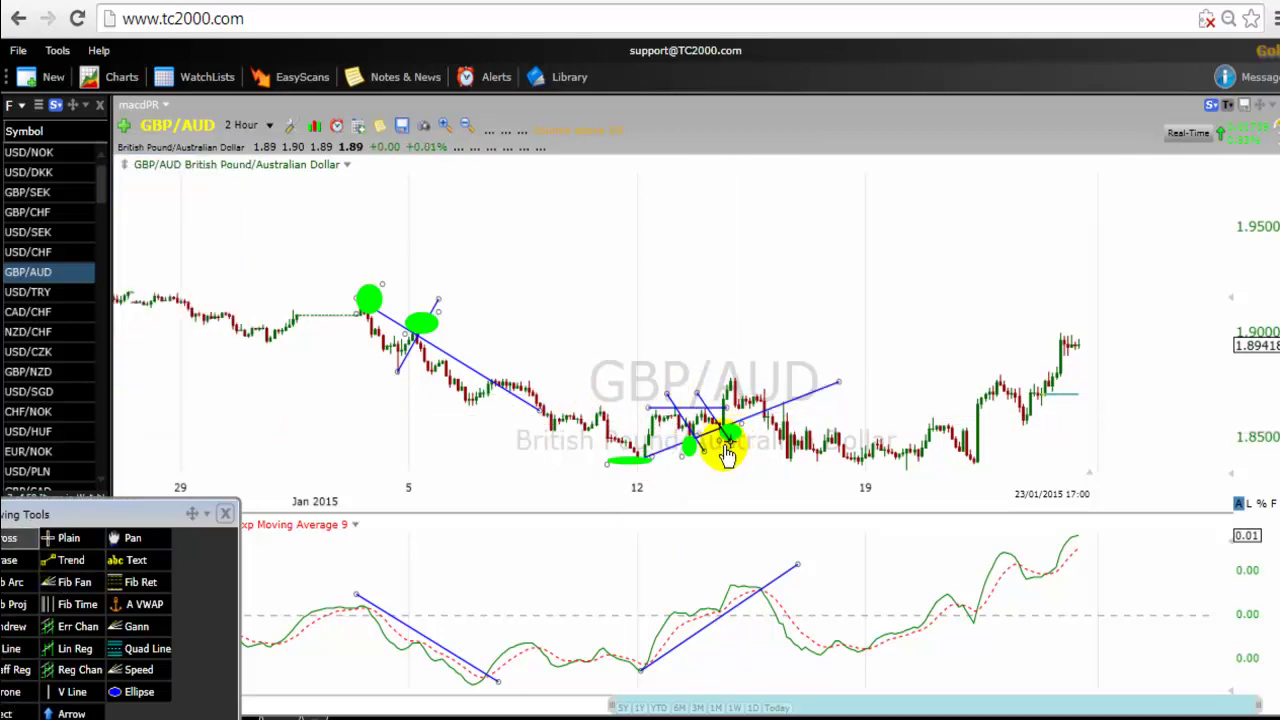
key(Escape)
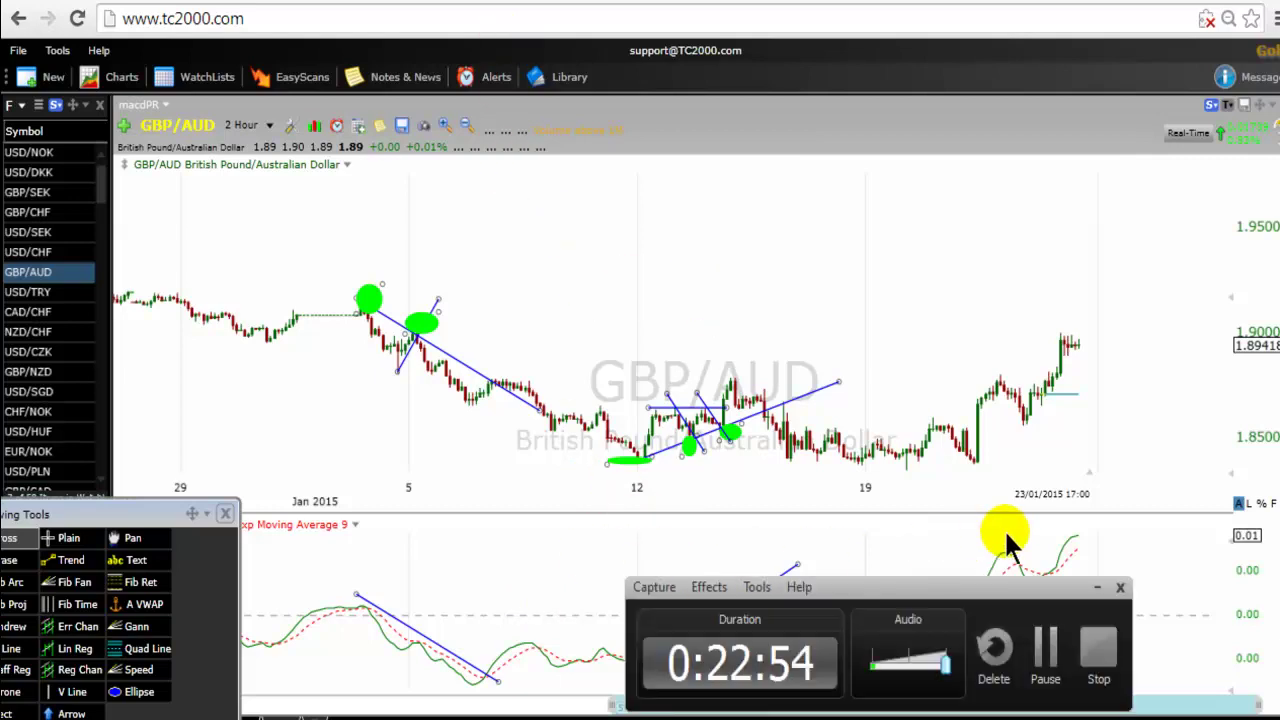
- Move the Drawing Tools palette off the charts and show the 2 Hour chart from about January 5, 2015 onward
click(1096, 589)
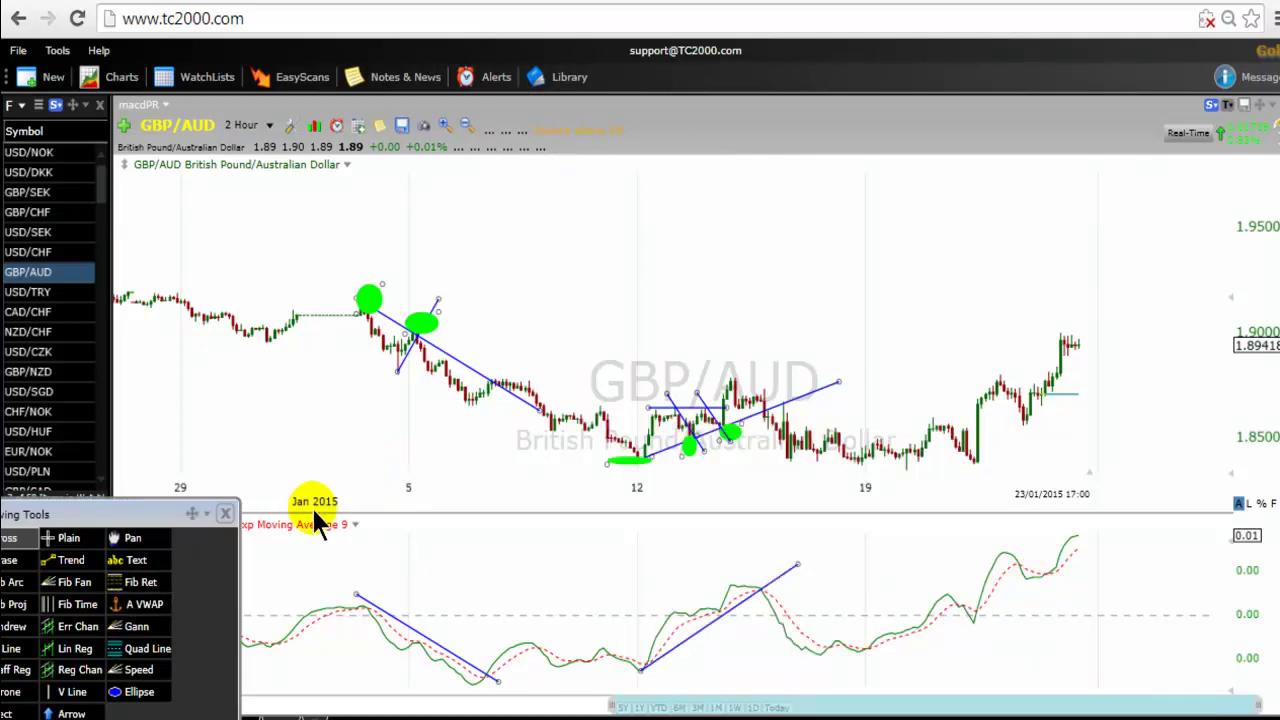
drag(114, 512, 110, 719)
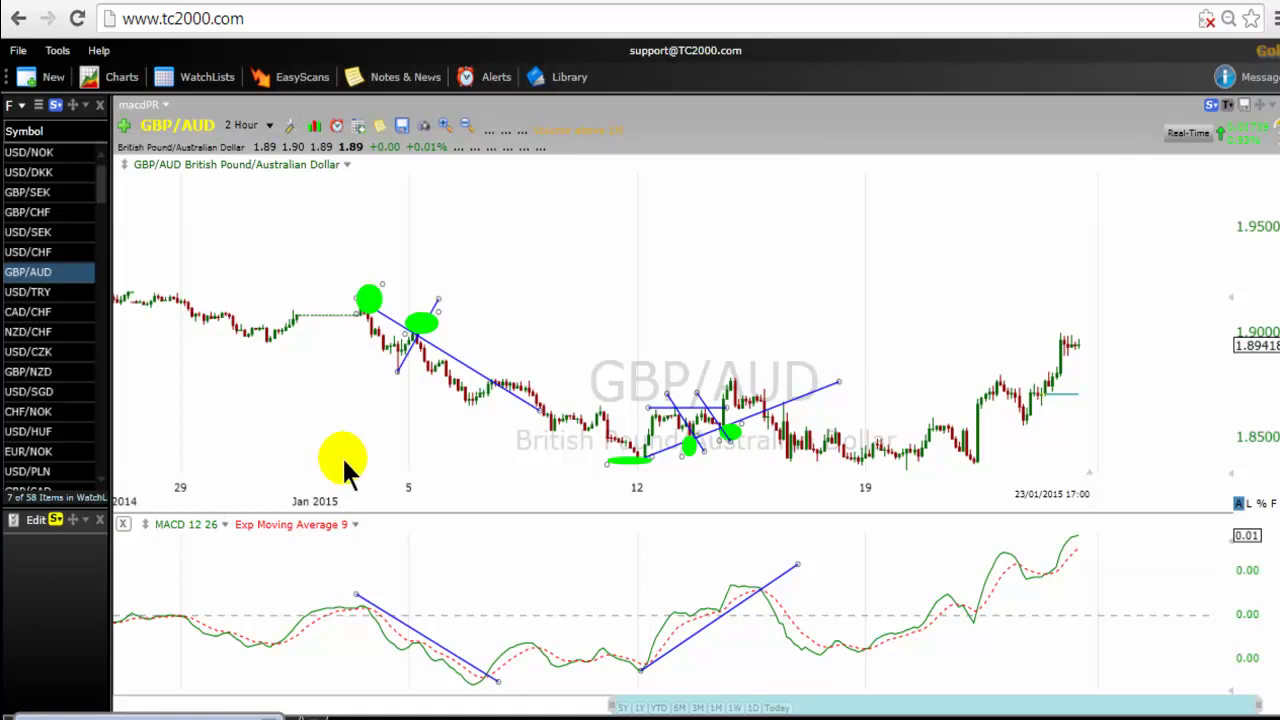
scroll(336, 419, up, 1)
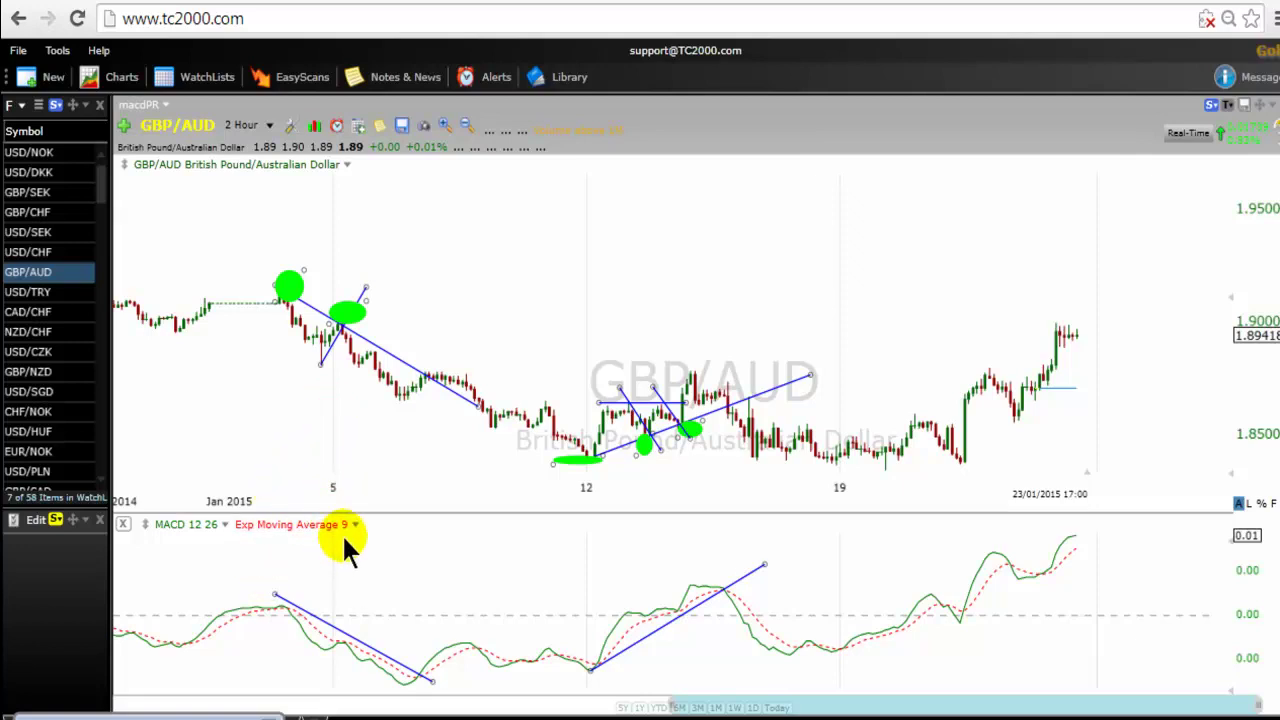
scroll(335, 462, up, 2)
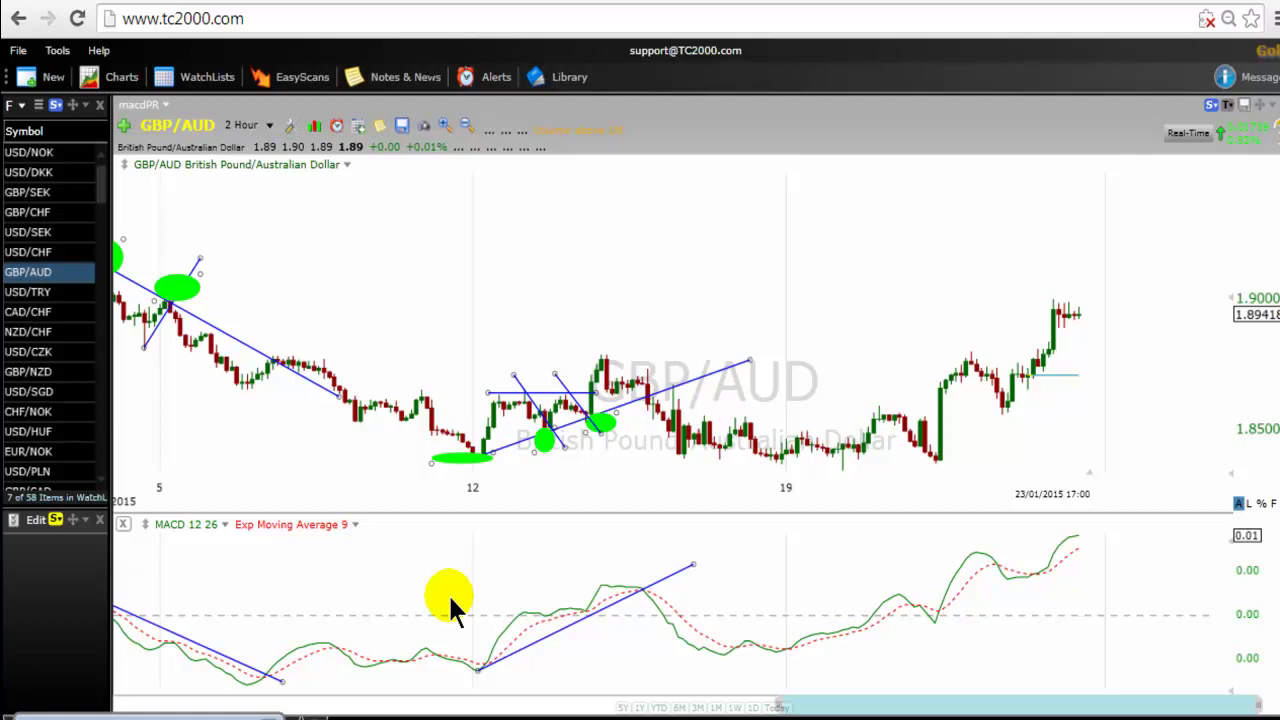
- Switch the GBP/AUD chart to the Daily timeframe and show late November 2014 onward
click(270, 125)
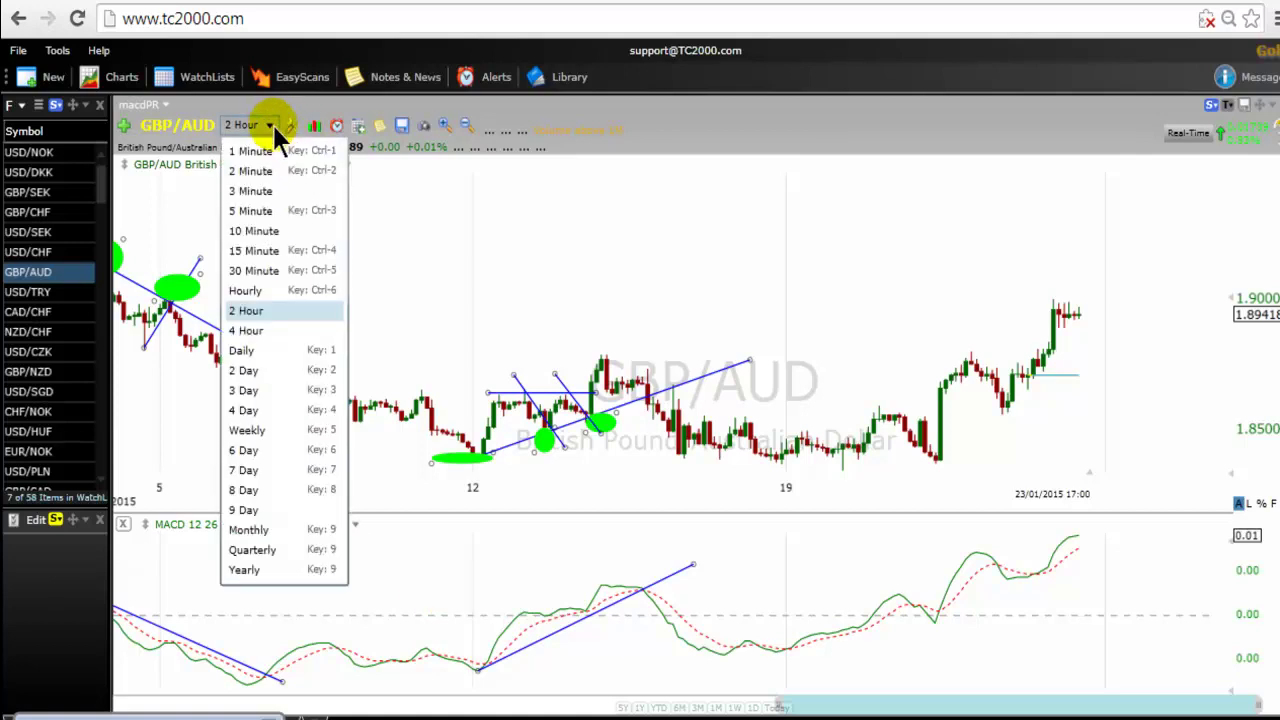
click(246, 350)
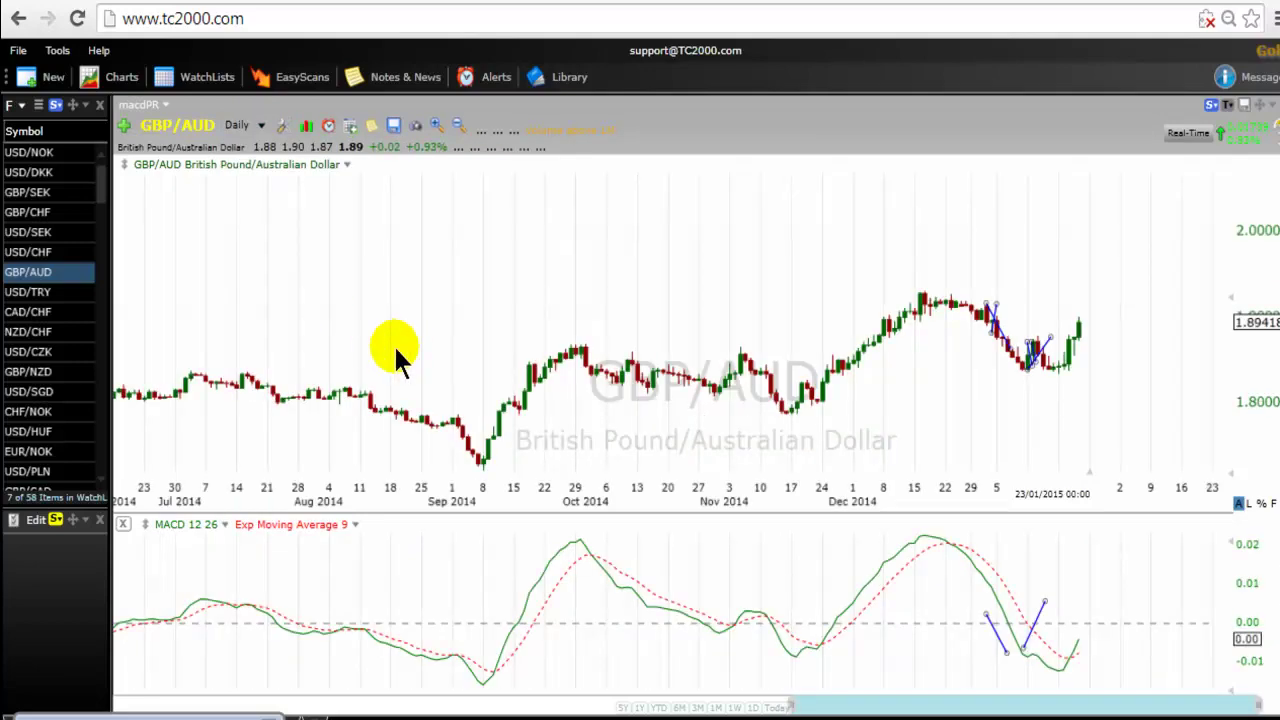
scroll(390, 350, up, 2)
scroll(385, 350, up, 3)
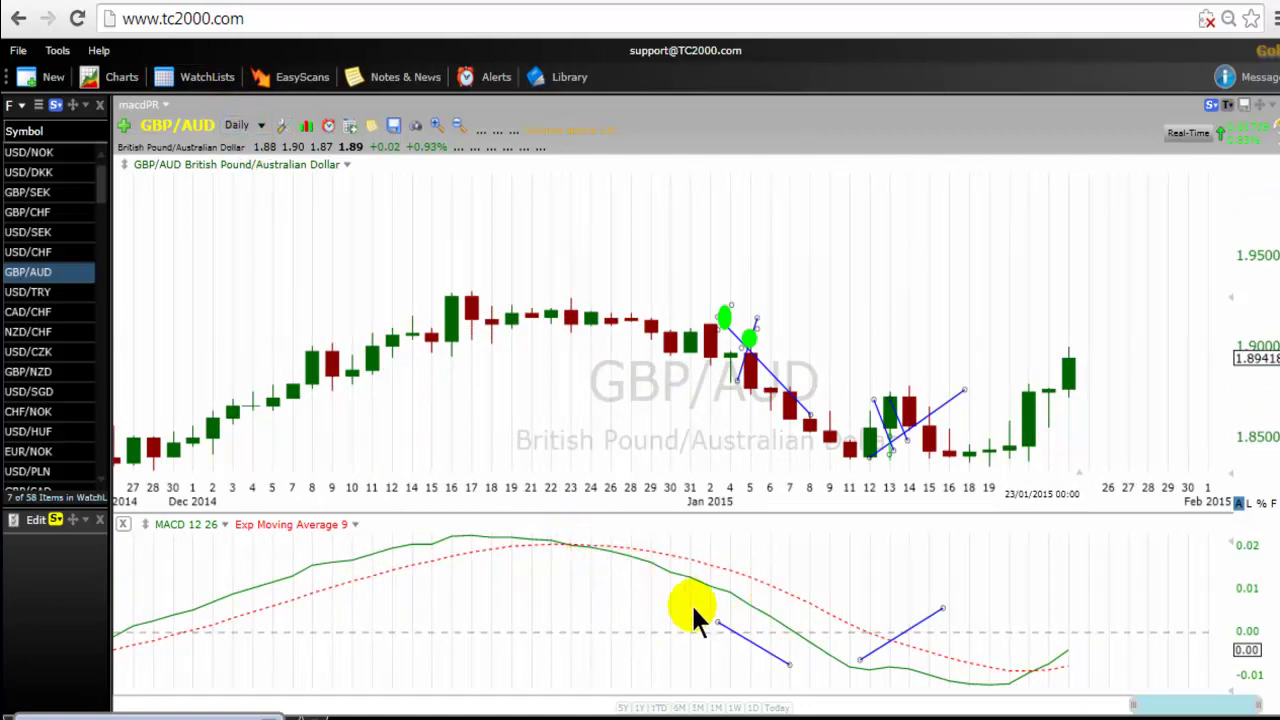
- Draw a horizontal trend line at about 1.897 under the December 2014 consolidation, from December 14, 2014 to January 8, 2015
click(780, 664)
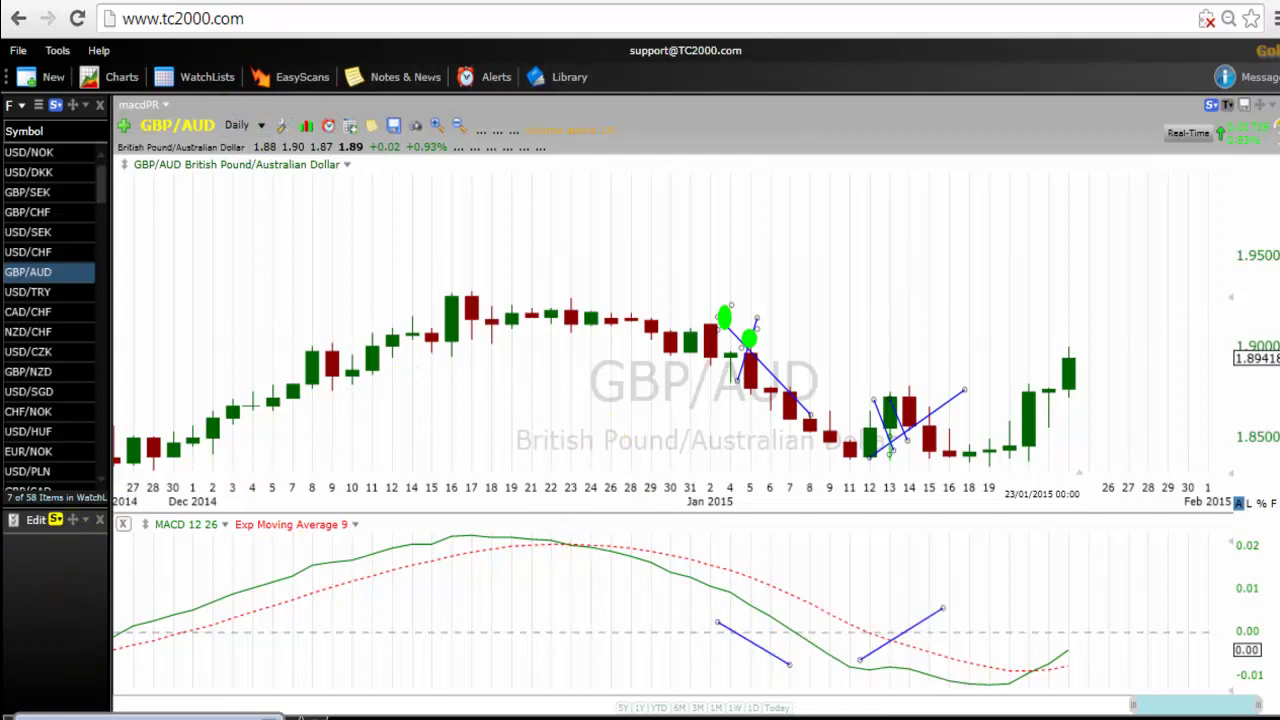
click(45, 520)
click(133, 572)
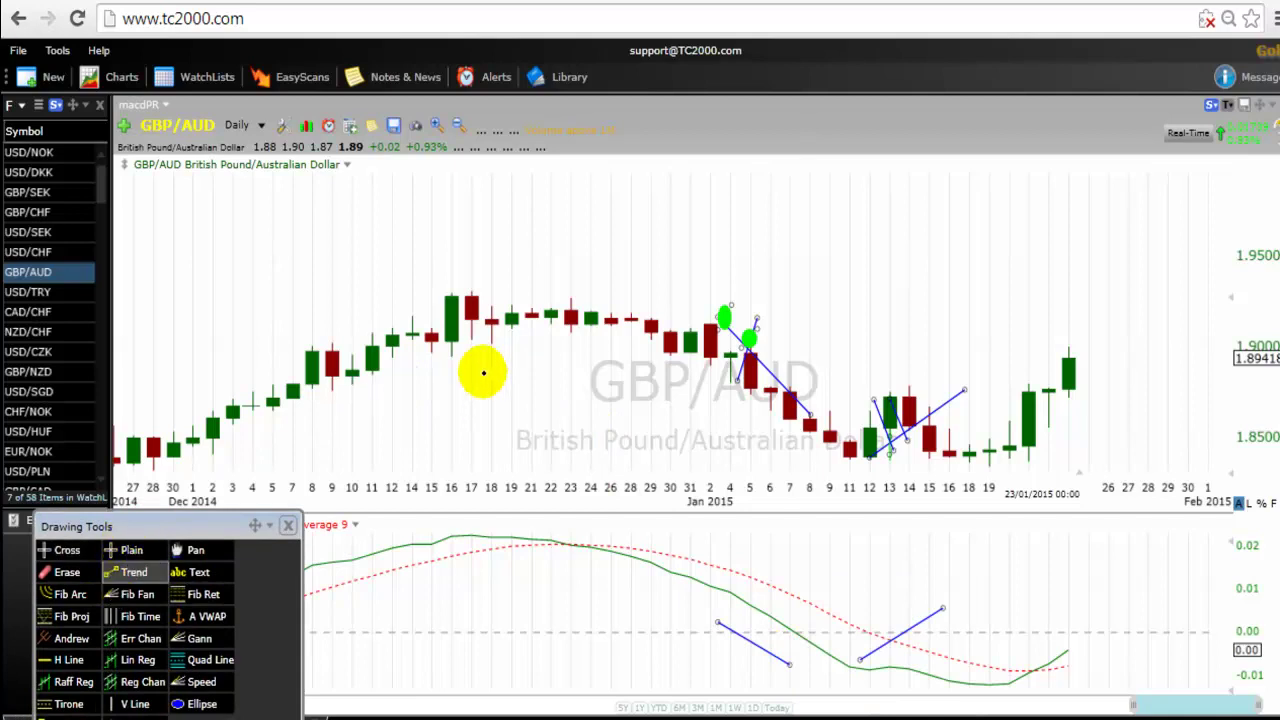
drag(418, 352, 812, 348)
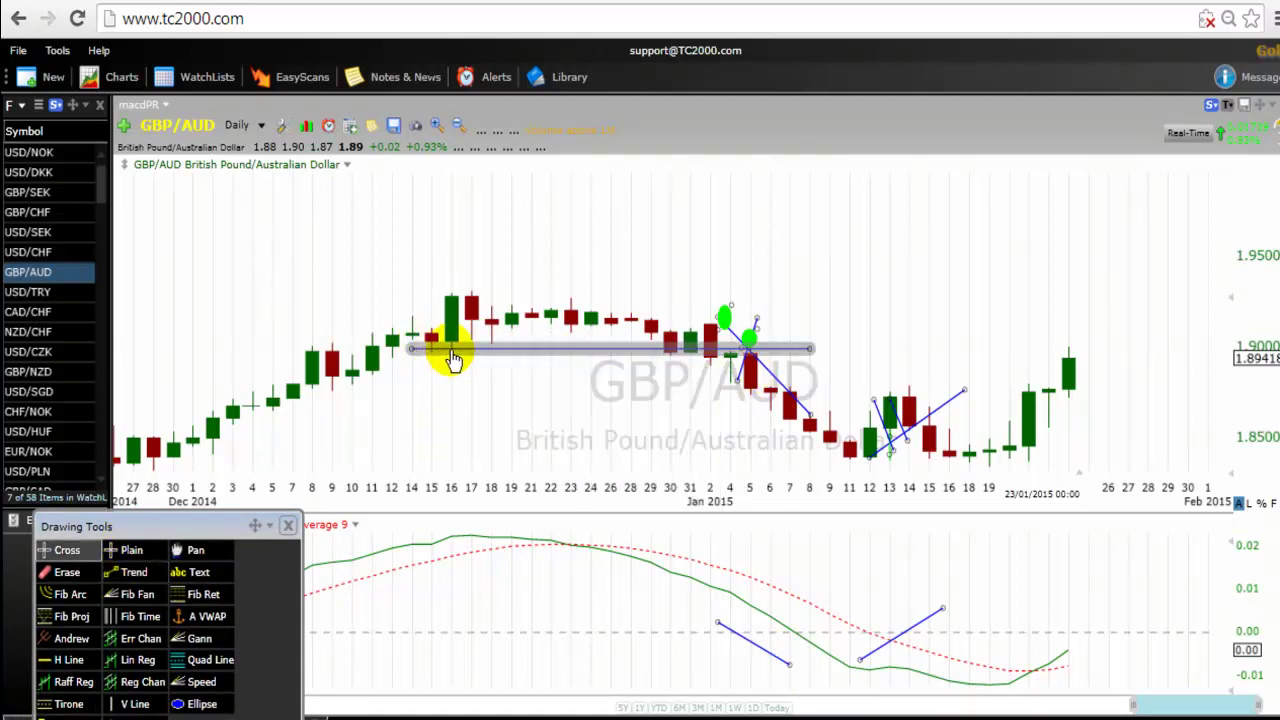
click(430, 336)
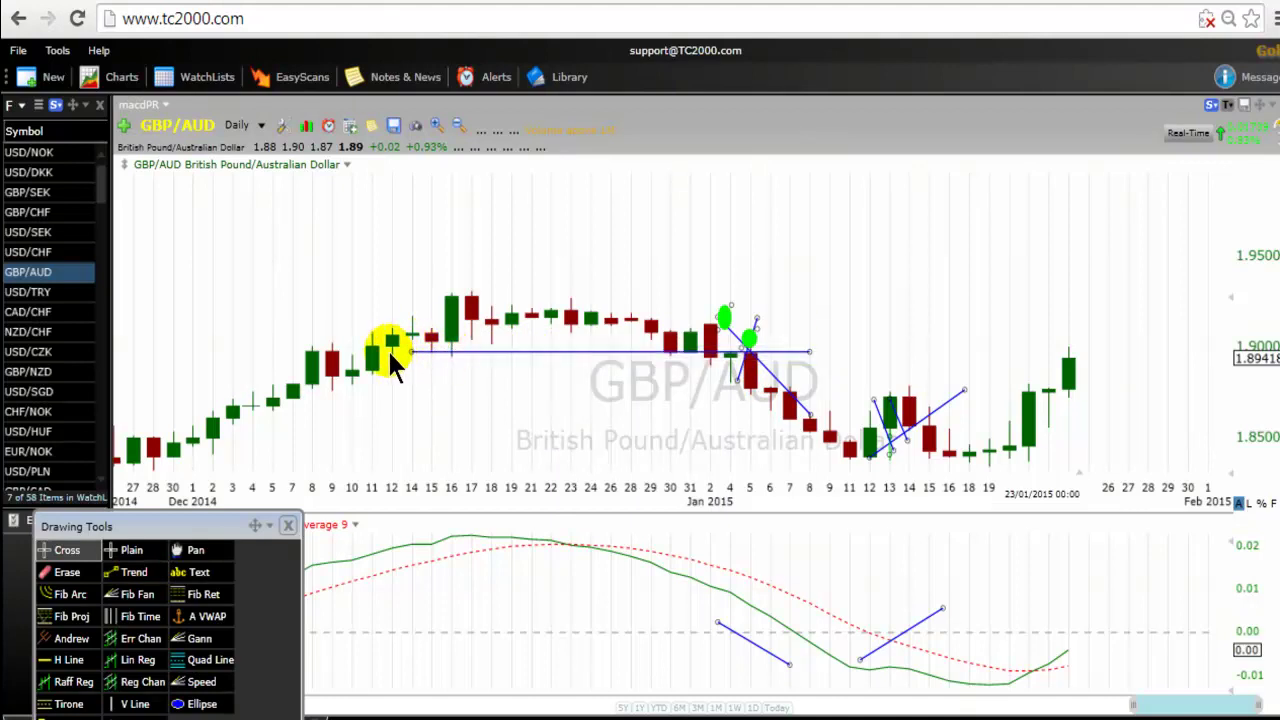
click(412, 352)
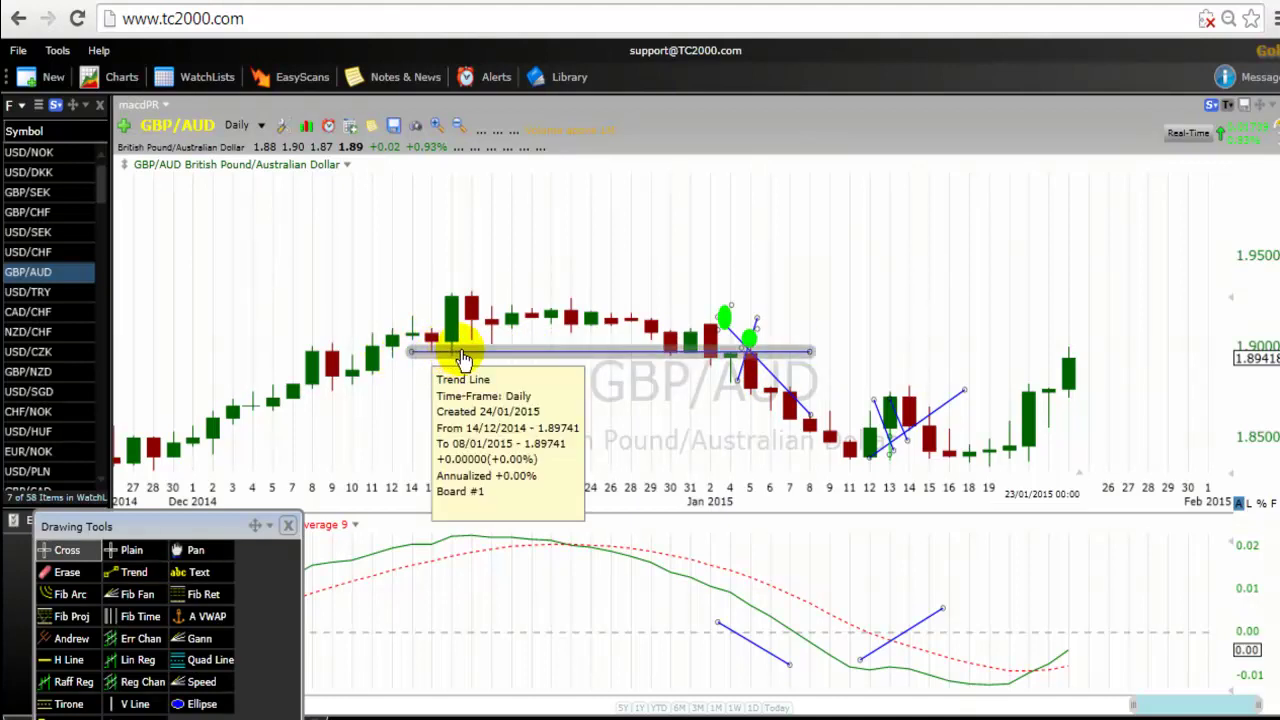
click(485, 335)
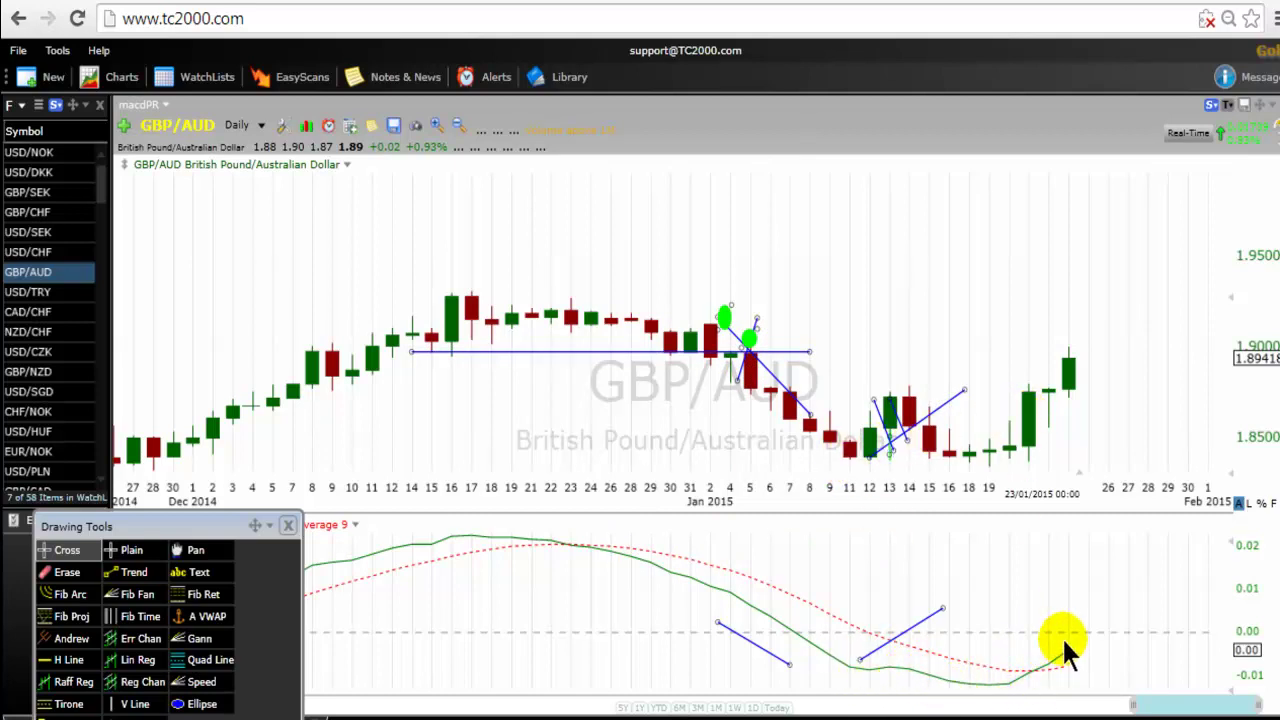
- Draw horizontal trend lines at about 1.87 and 1.84 along the top and bottom of the January 2015 range
click(128, 572)
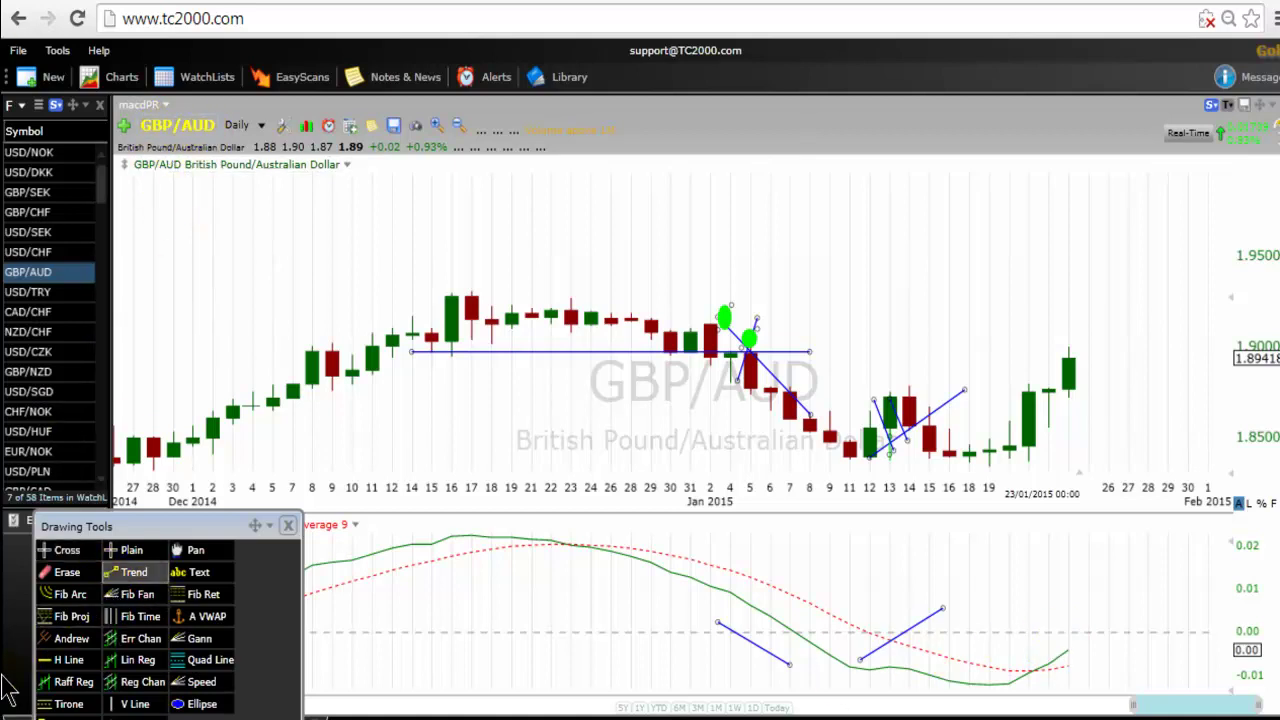
drag(768, 398, 1128, 398)
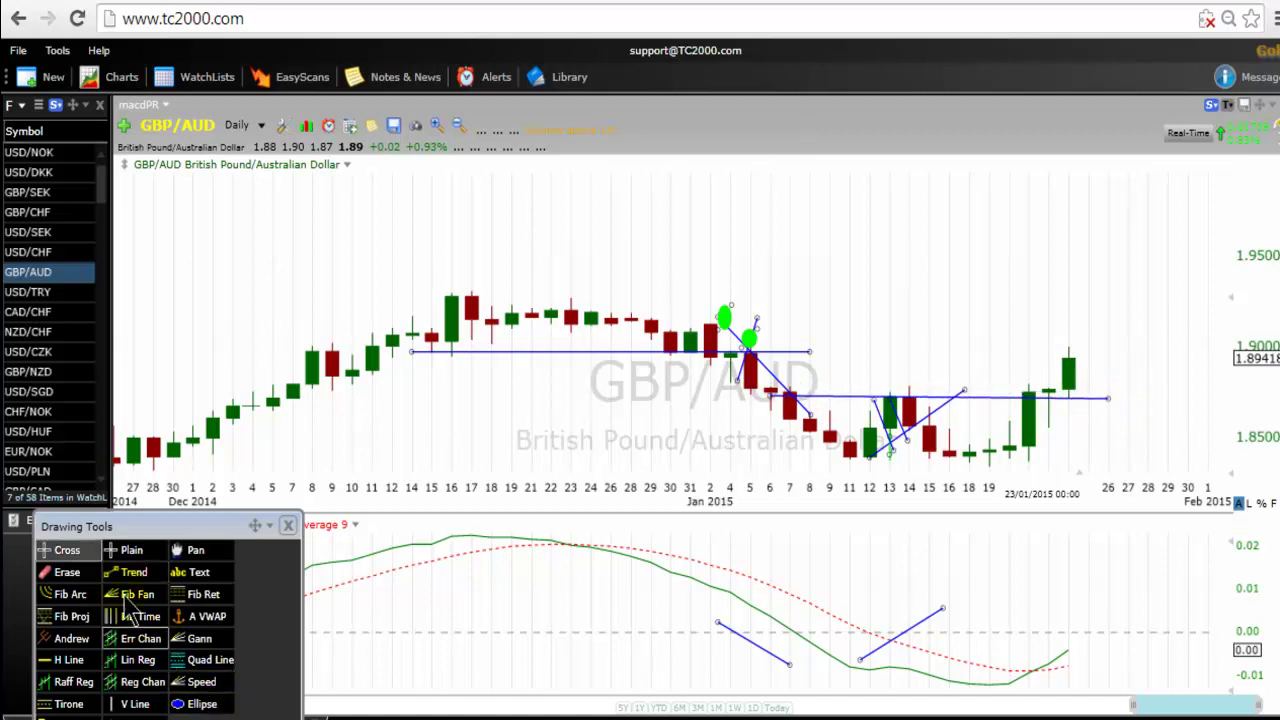
mouse_move(790, 455)
mouse_down()
mouse_move(1046, 449)
mouse_move(1092, 462)
mouse_up()
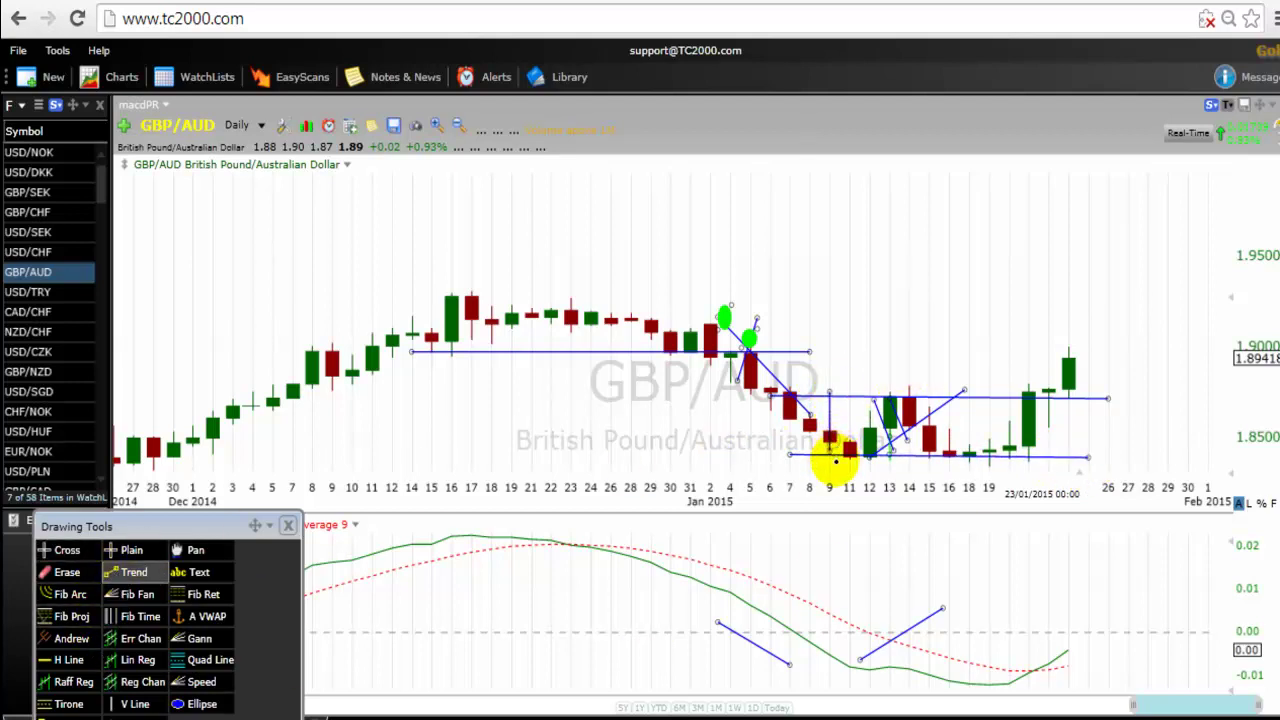
- Draw a vertical trend line spanning the January range height and move it above the upper range line around January 20
key(Escape)
drag(1000, 372, 1001, 371)
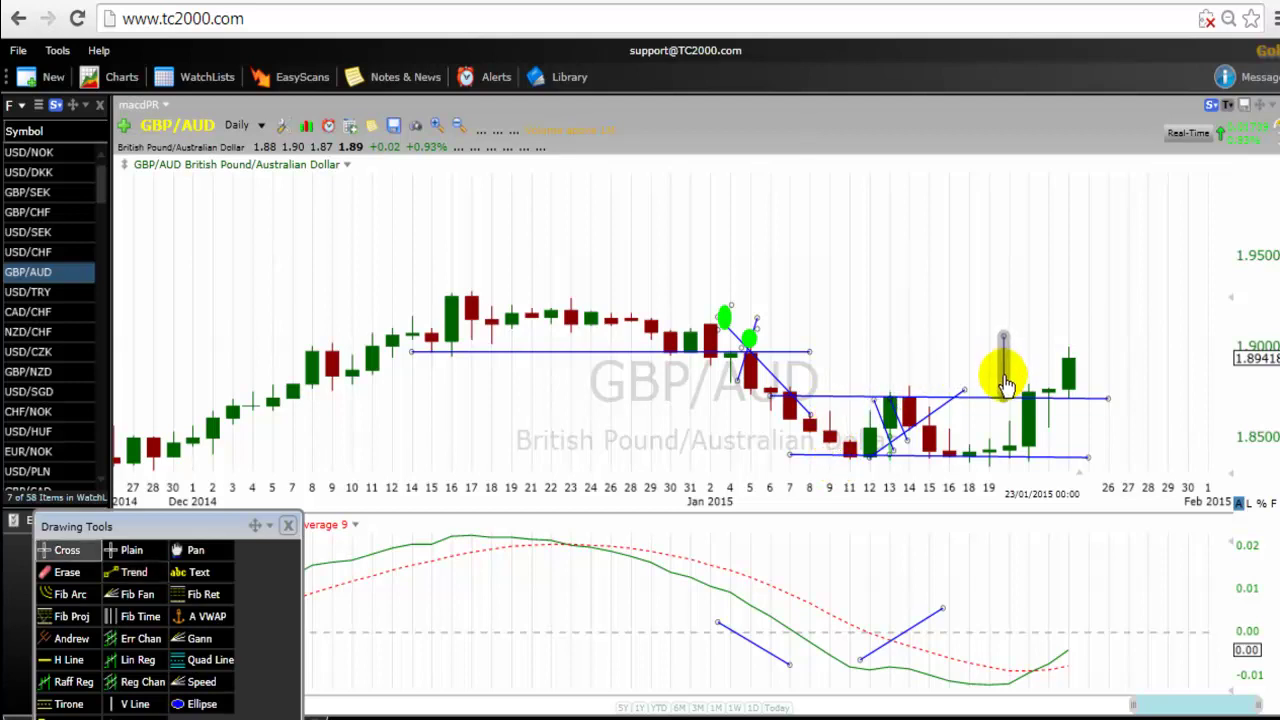
click(815, 400)
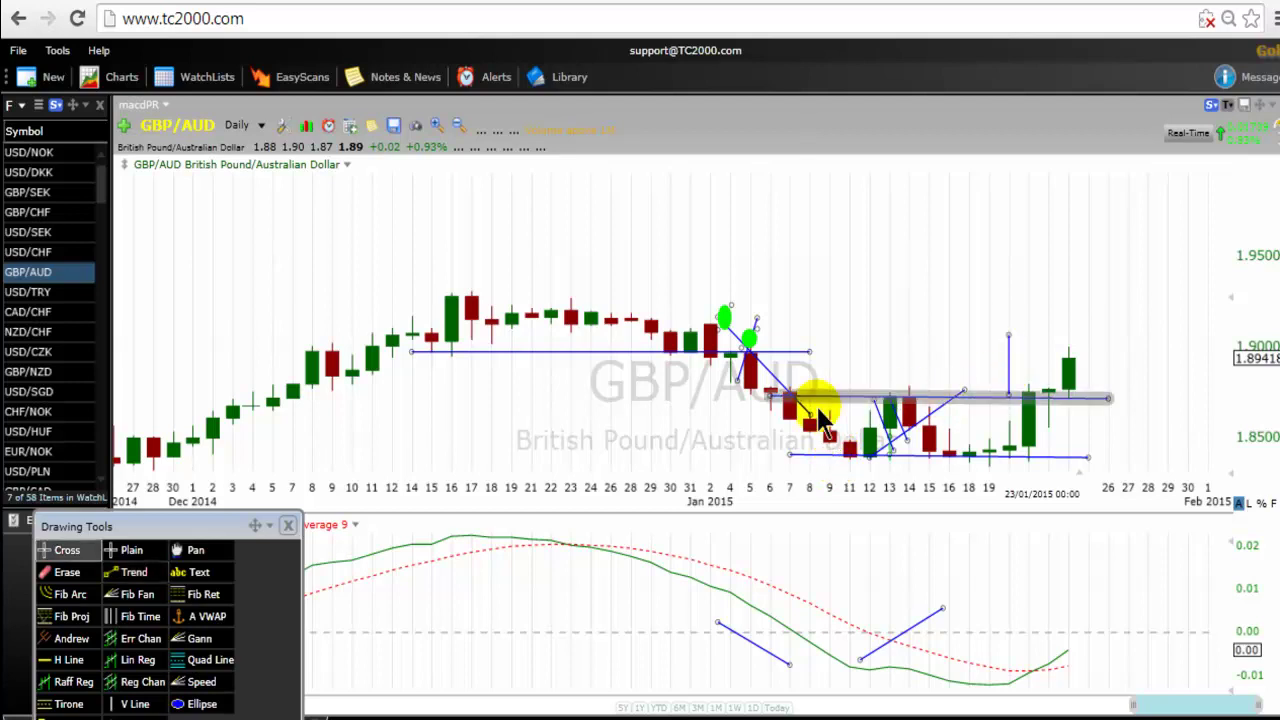
- Draw two horizontal trend lines at about 1.905 and 1.89 above the January range, from about January 6 to 27
click(130, 572)
drag(768, 342, 1122, 342)
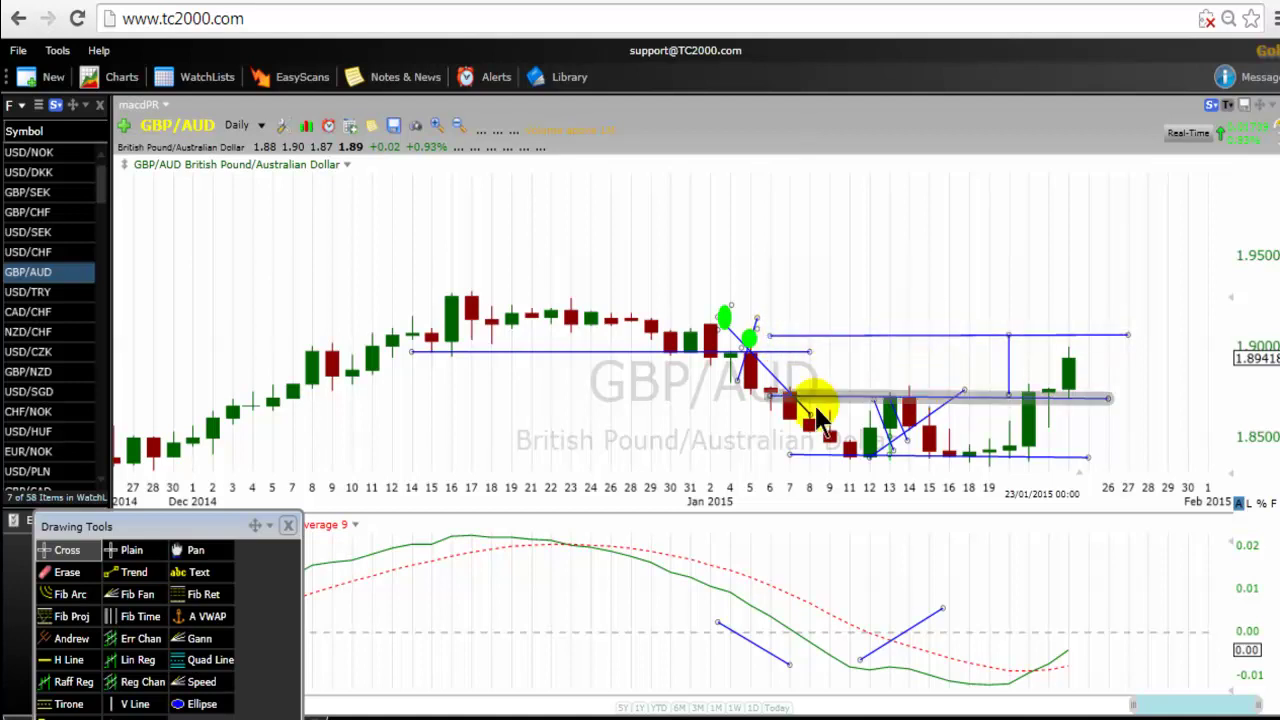
click(133, 572)
drag(758, 363, 1129, 365)
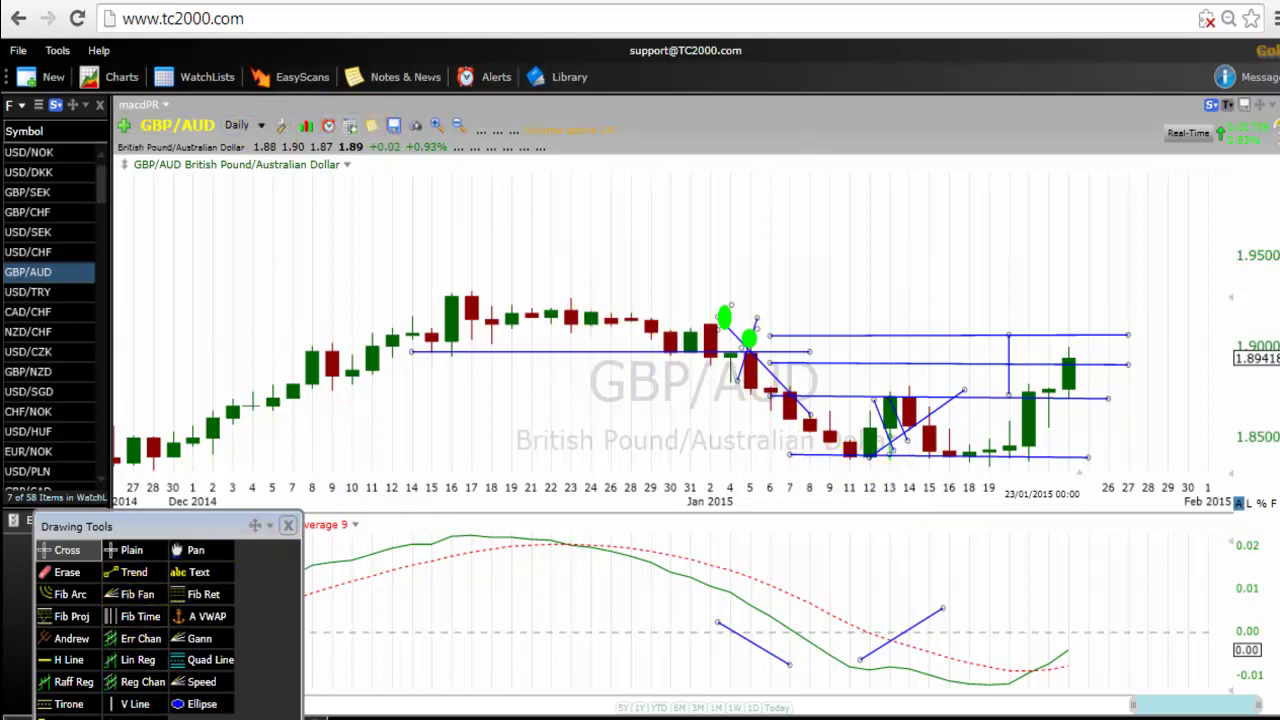
- Place vertical lines on the price chart at December 30, 2014 and January 11, 2015
click(135, 704)
click(672, 330)
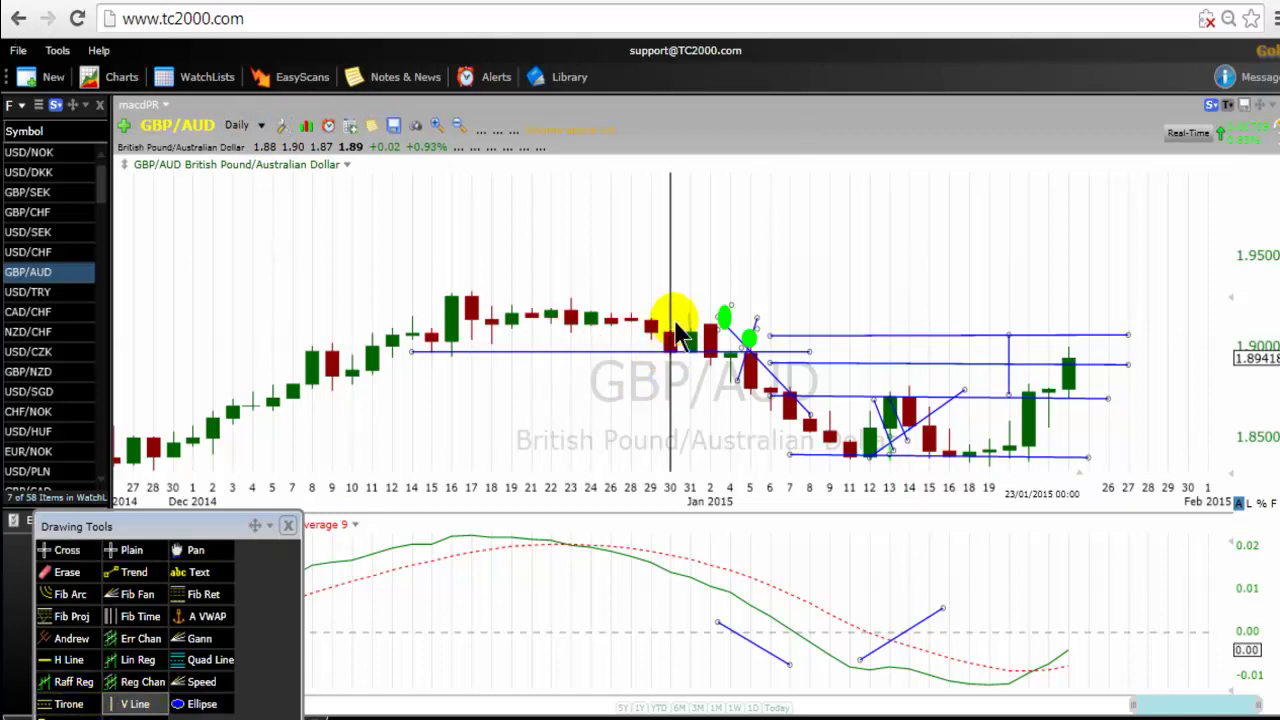
click(122, 704)
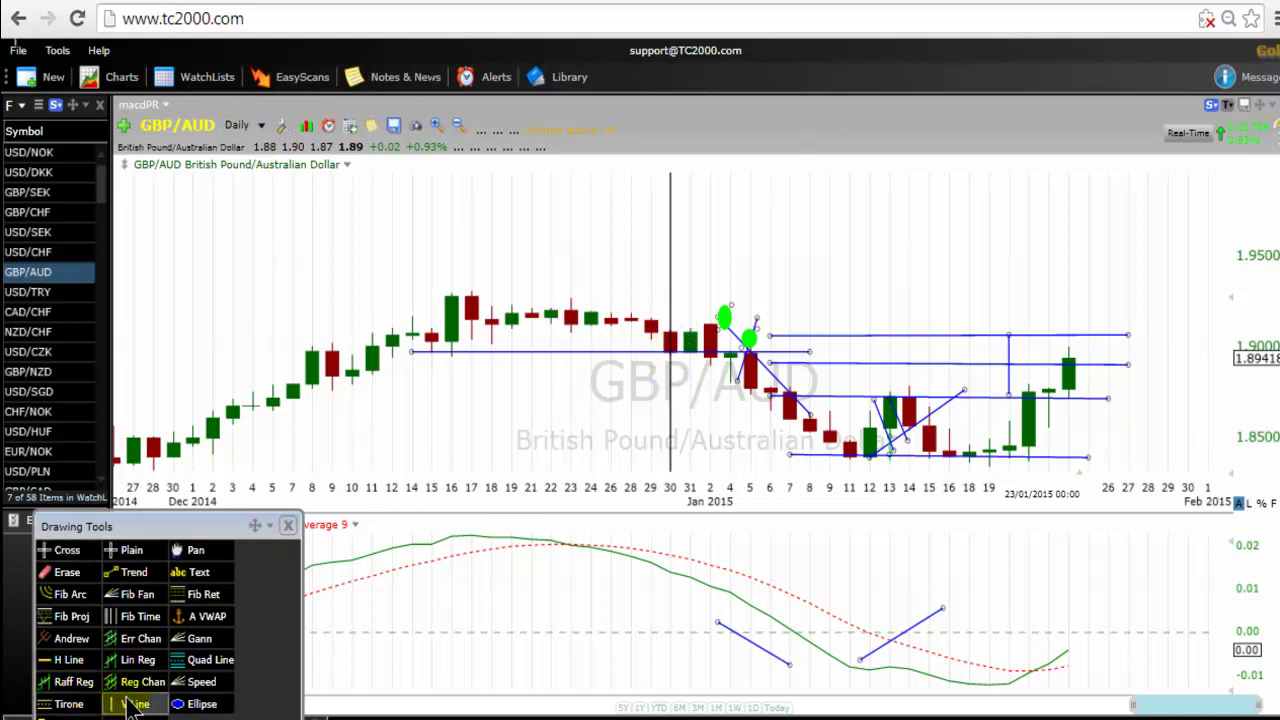
click(855, 475)
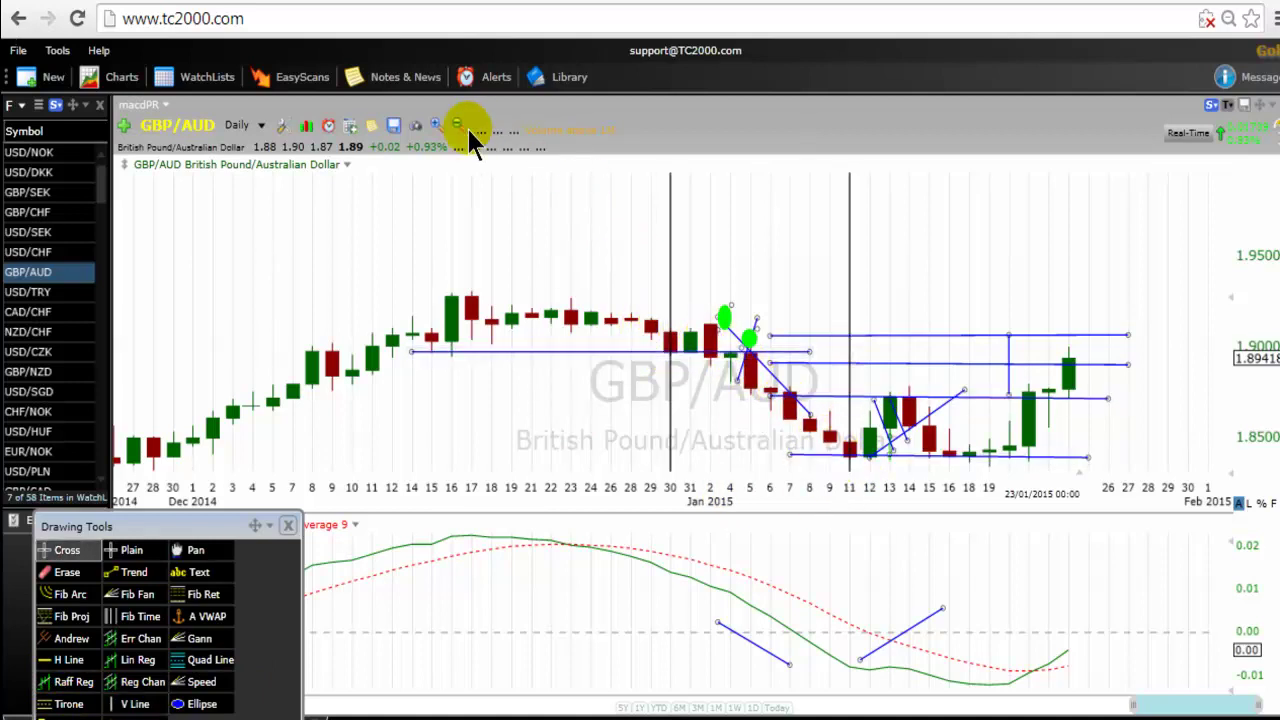
- Switch the chart to the Monthly timeframe and show the October 2014 to January 2015 candles around the vertical lines
click(261, 128)
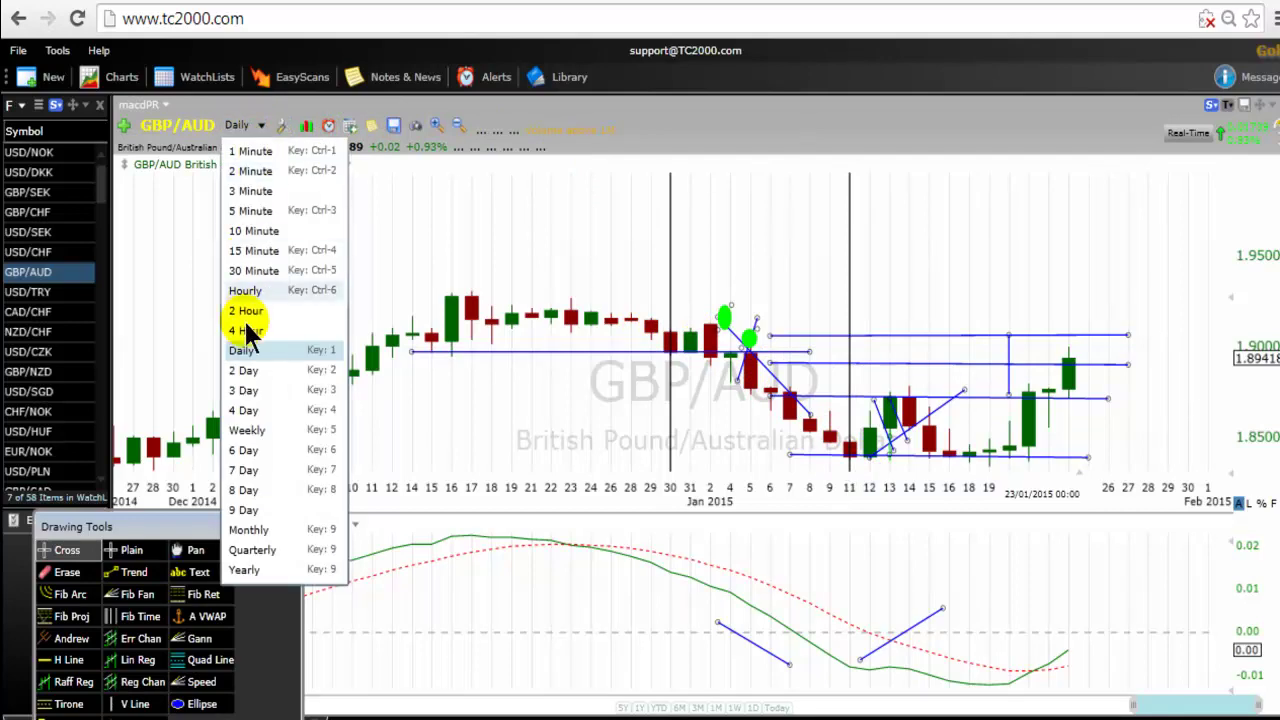
click(256, 532)
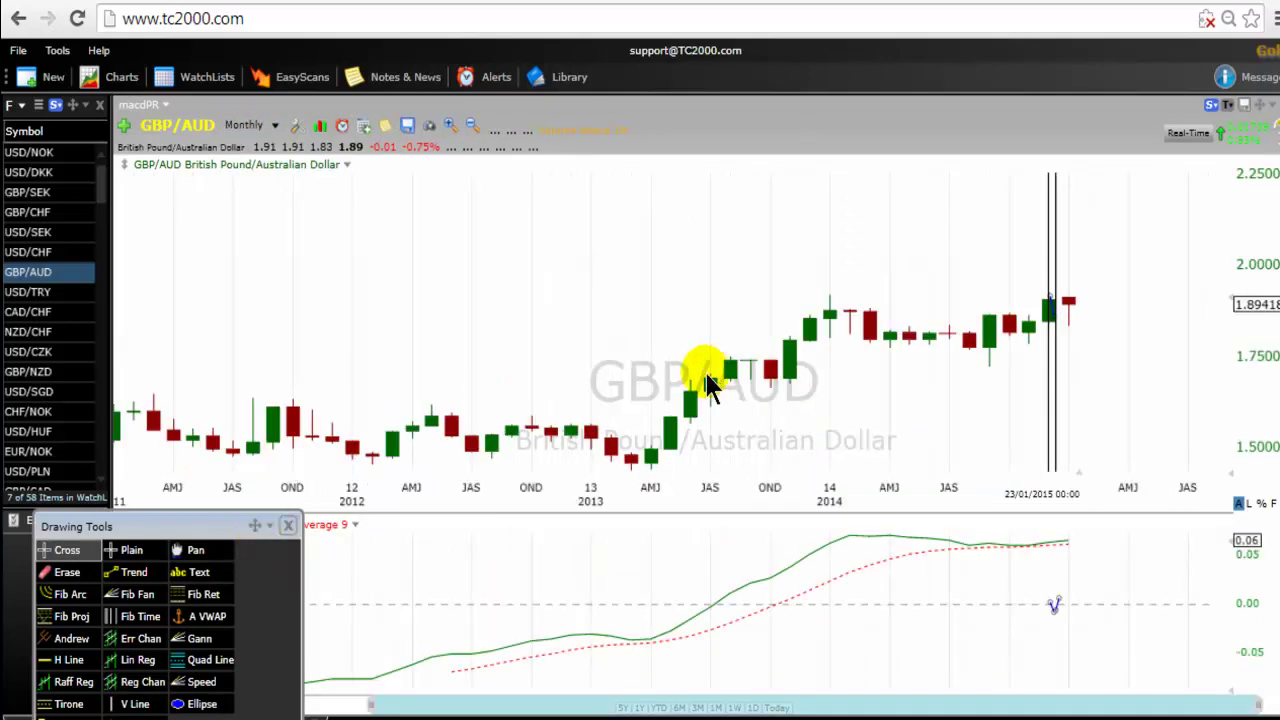
scroll(581, 339, up, 5)
scroll(453, 345, up, 6)
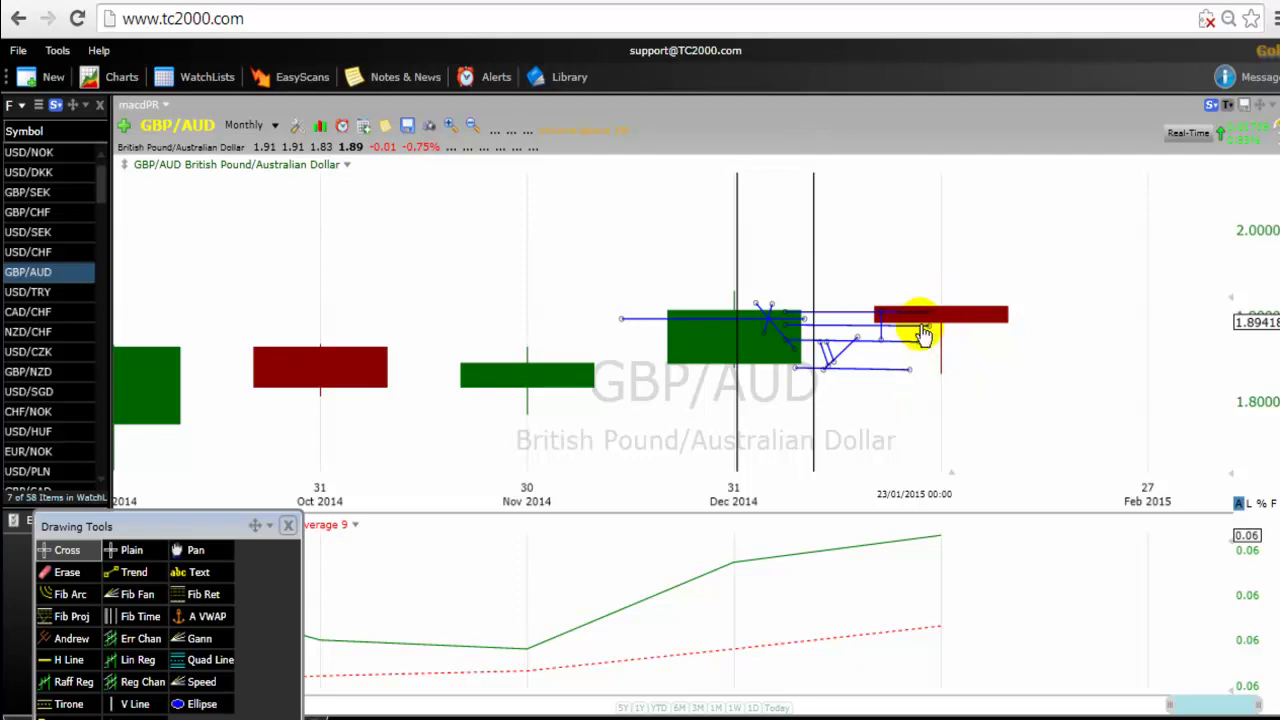
- Return the chart to the Daily timeframe and move the two vertical lines to January 4 and January 16, 2015
click(272, 126)
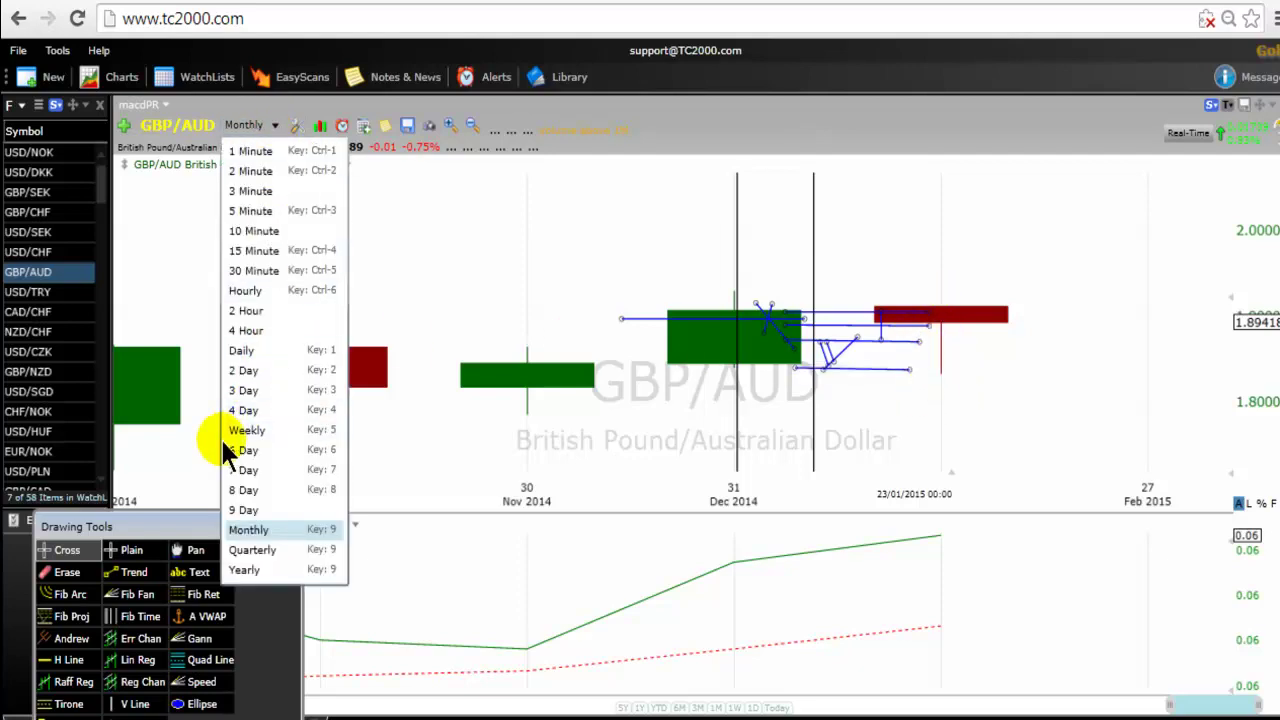
click(243, 351)
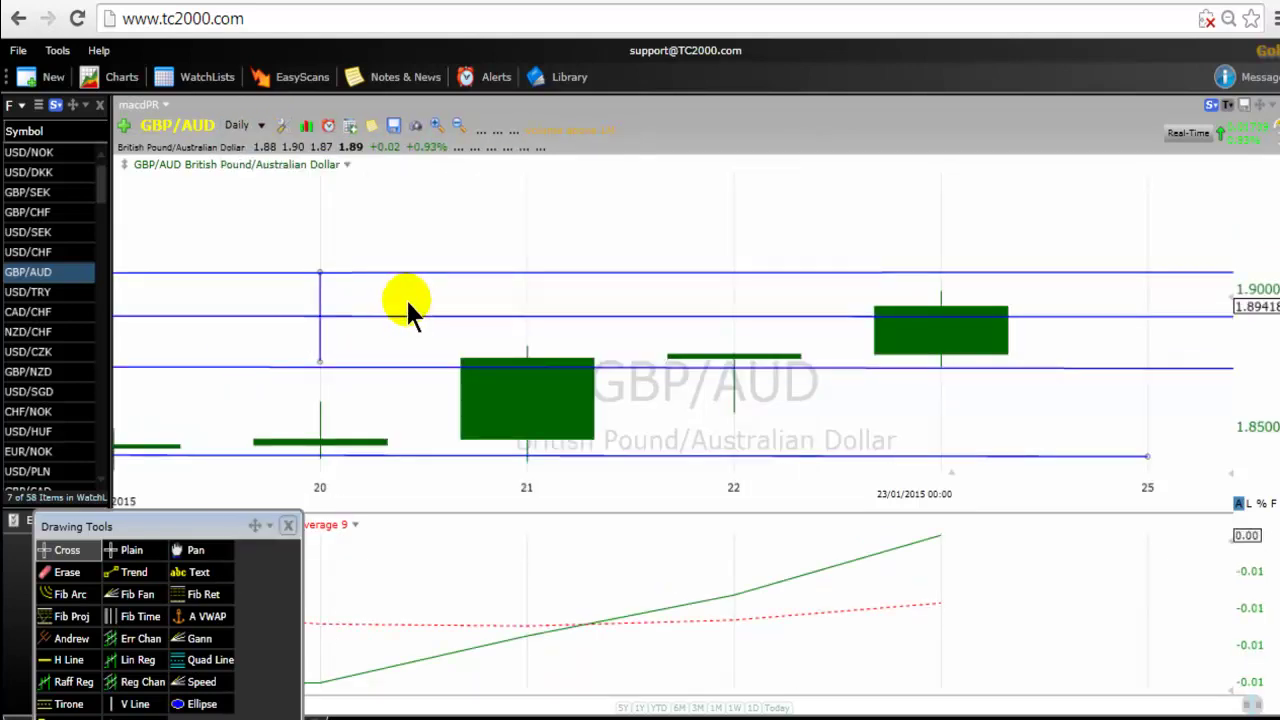
scroll(427, 283, down, 8)
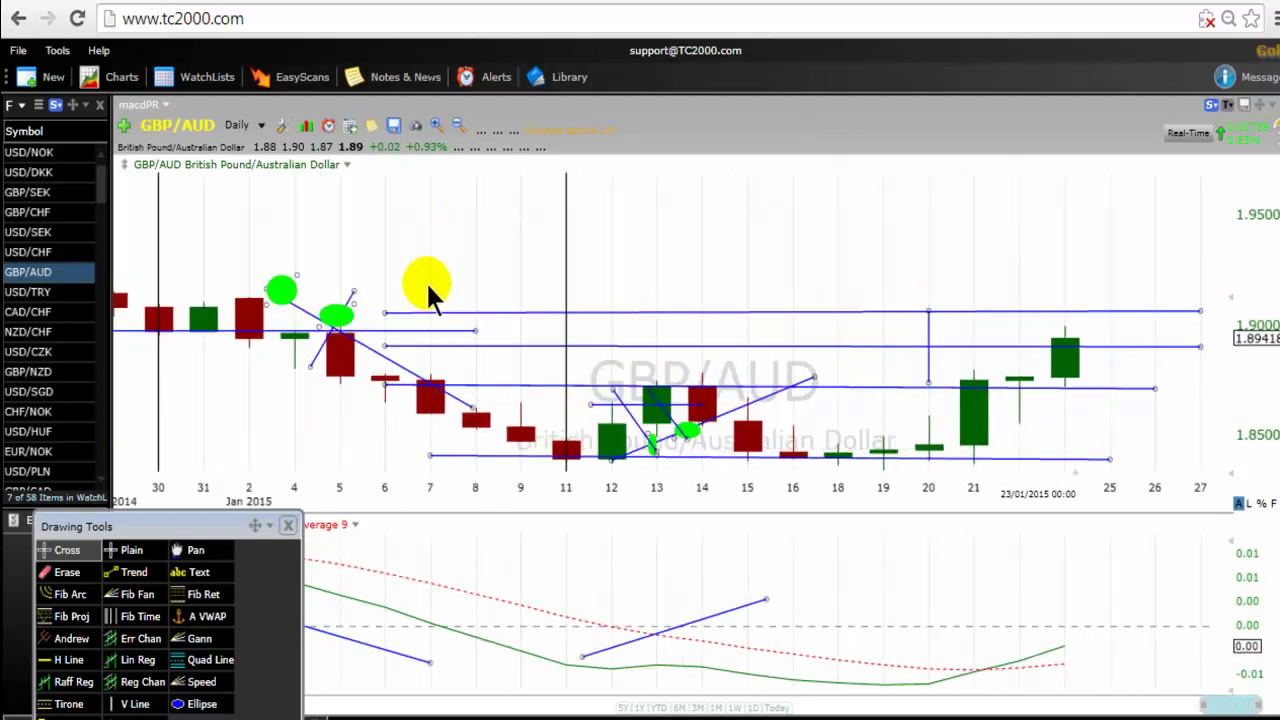
scroll(427, 284, down, 5)
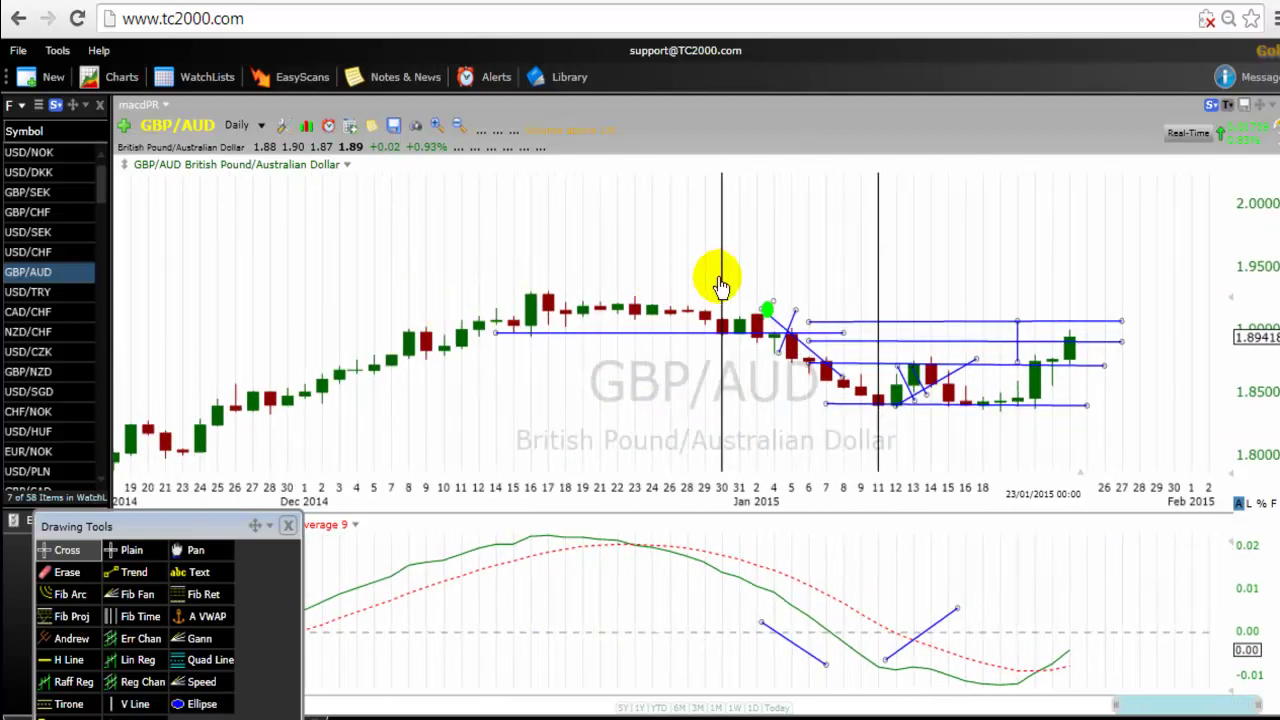
drag(741, 292, 772, 292)
drag(878, 366, 965, 400)
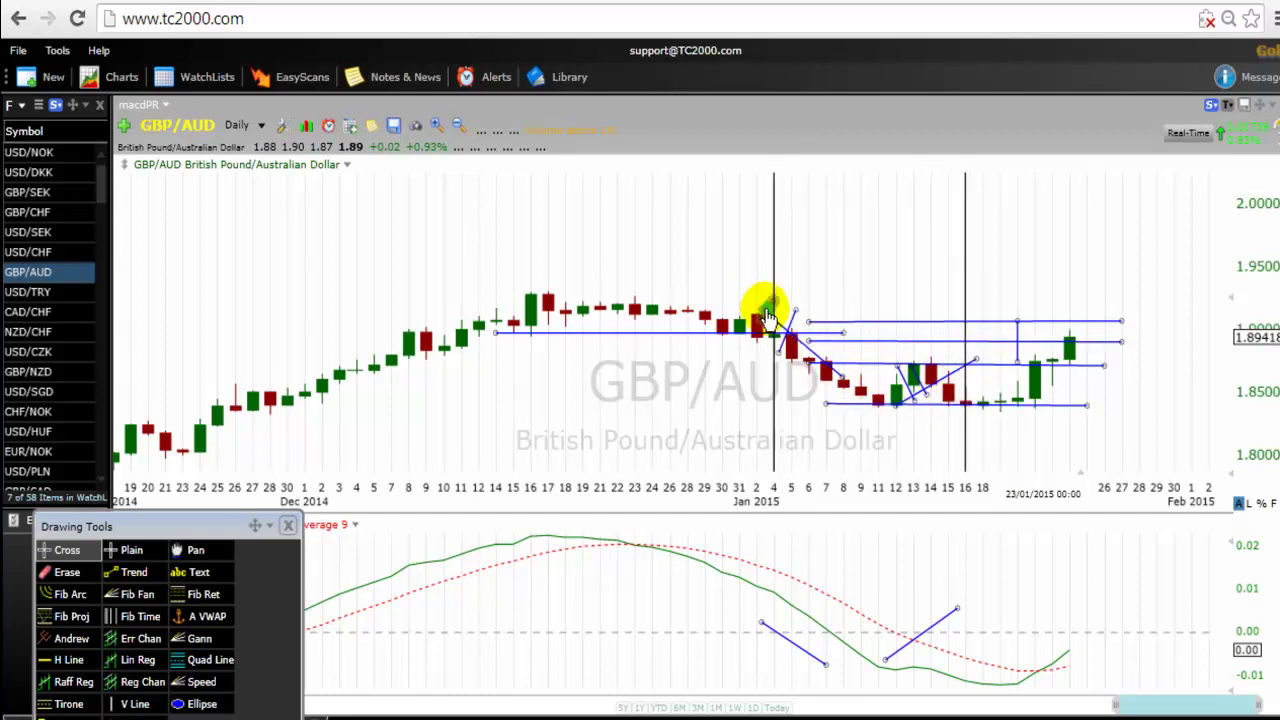
- Switch the chart to the Monthly timeframe and check the moved vertical lines against the 2014 monthly candles
click(266, 130)
click(246, 528)
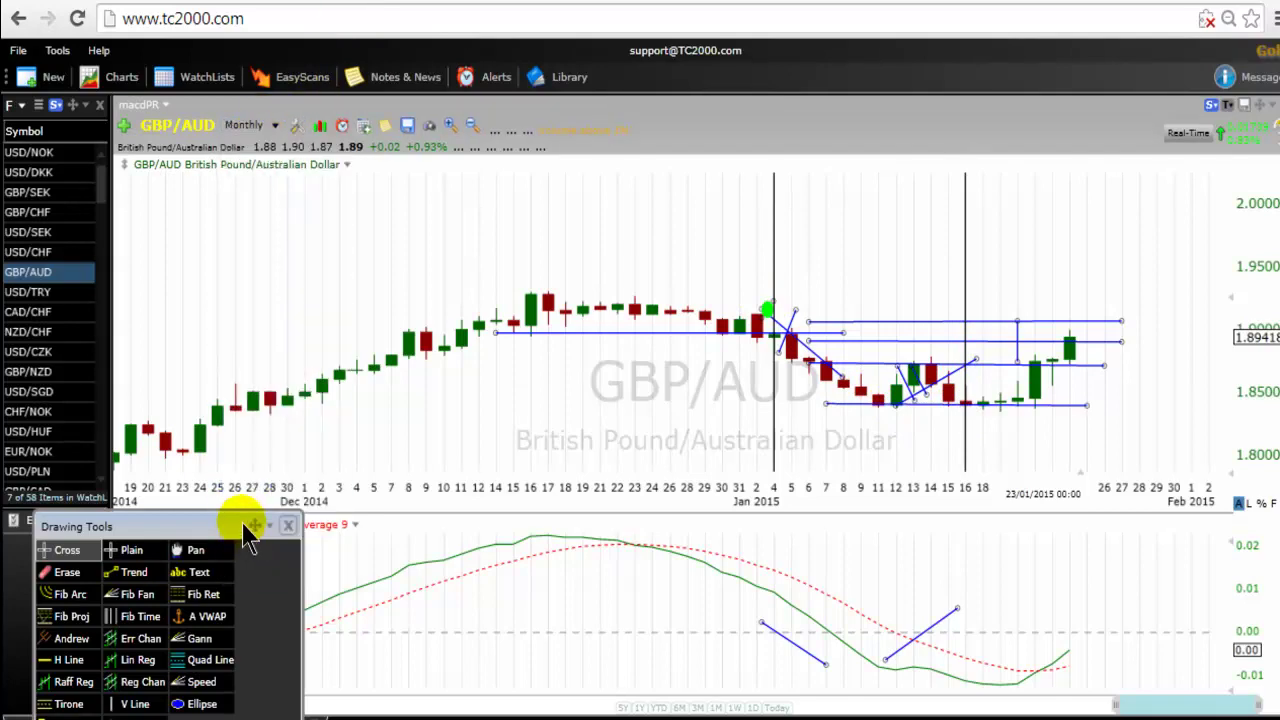
scroll(259, 438, up, 10)
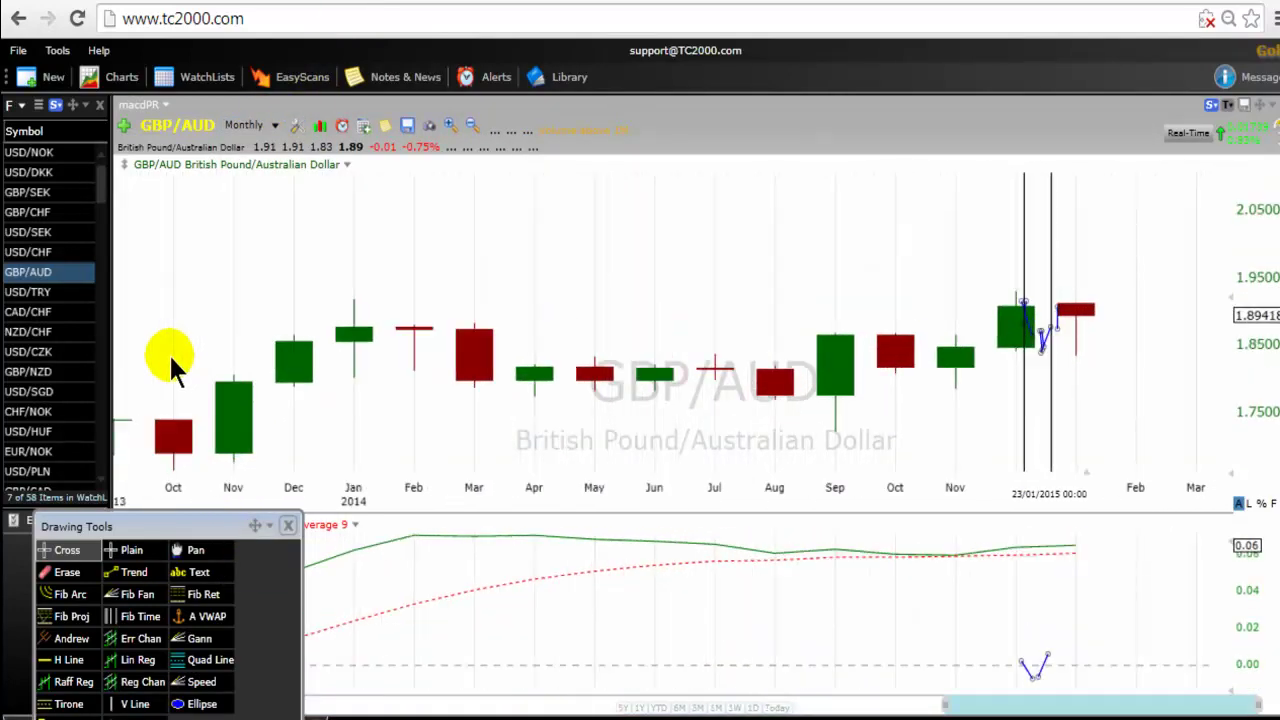
- Switch the chart to the 3 Day timeframe and show the price and MACD from September 2014 onward
click(274, 126)
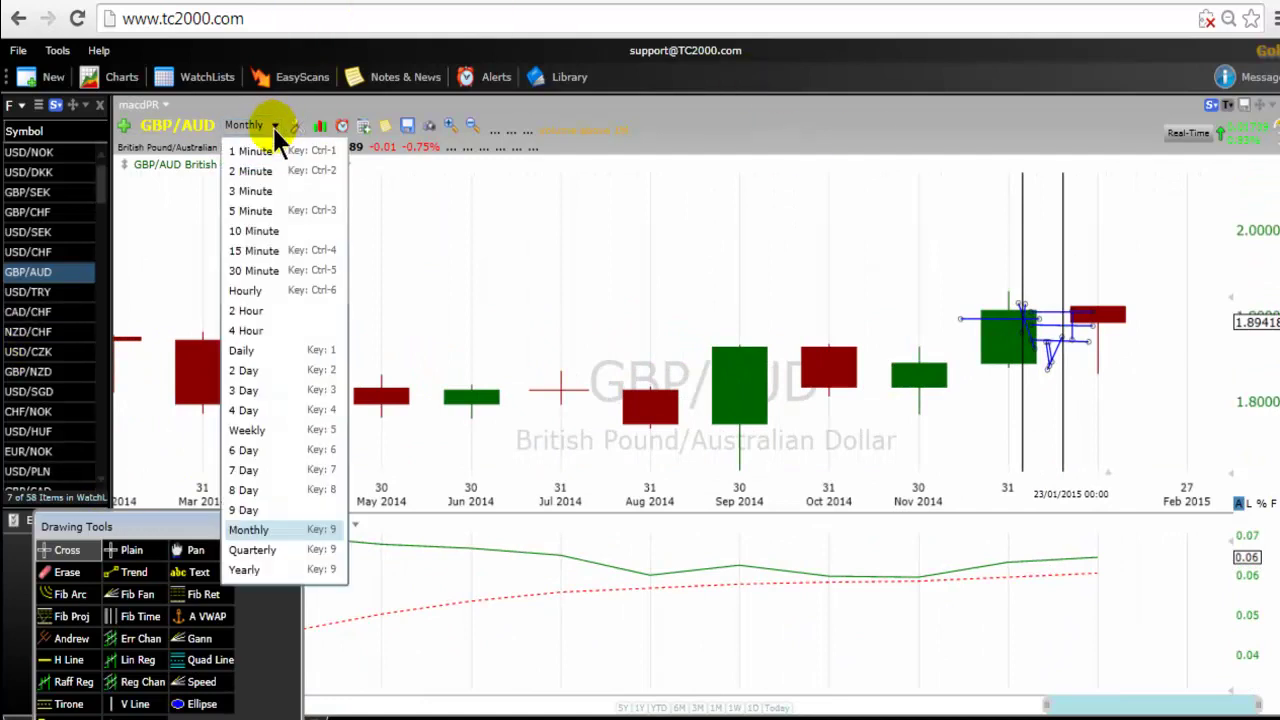
click(246, 389)
scroll(392, 300, up, 2)
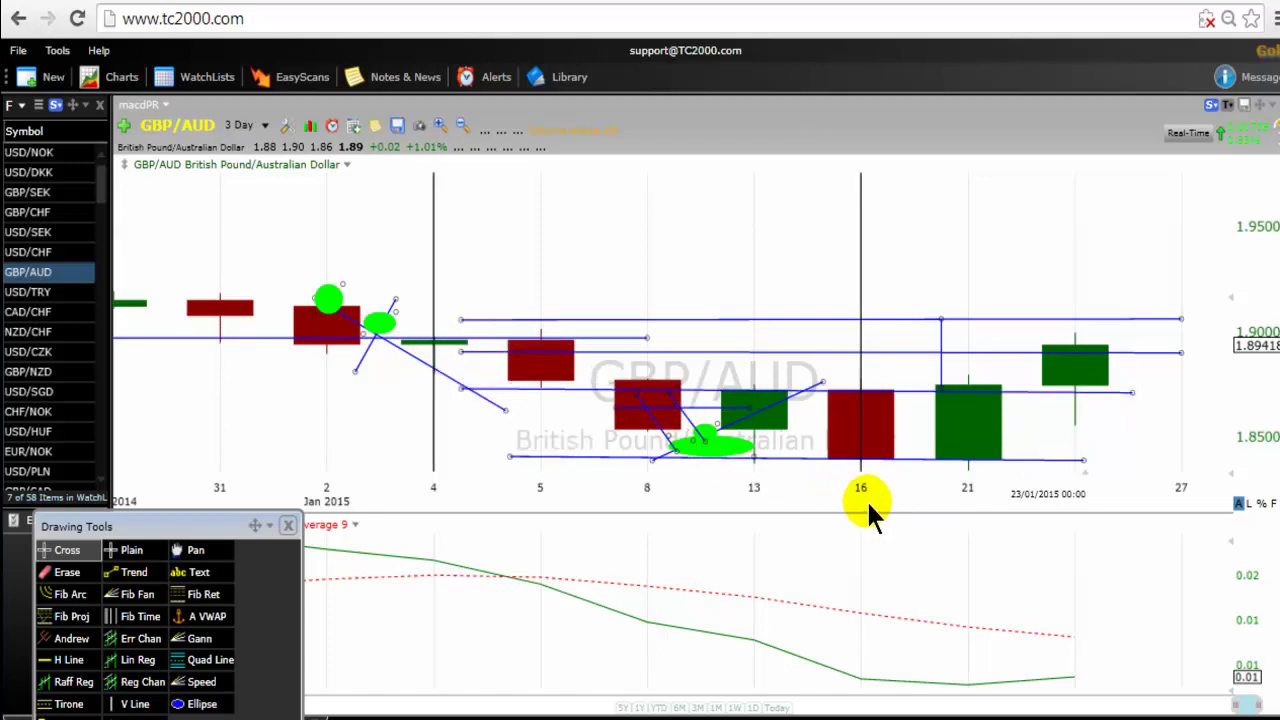
scroll(277, 243, down, 4)
scroll(265, 345, down, 5)
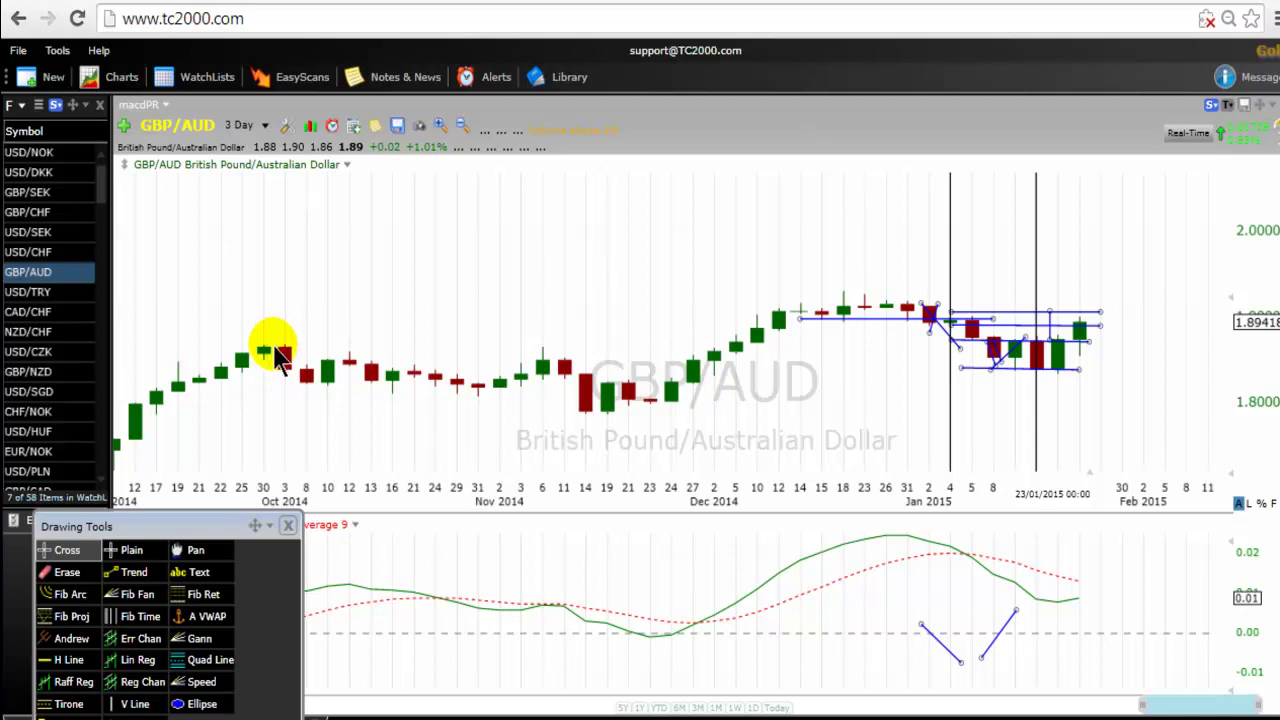
mouse_move(478, 10)
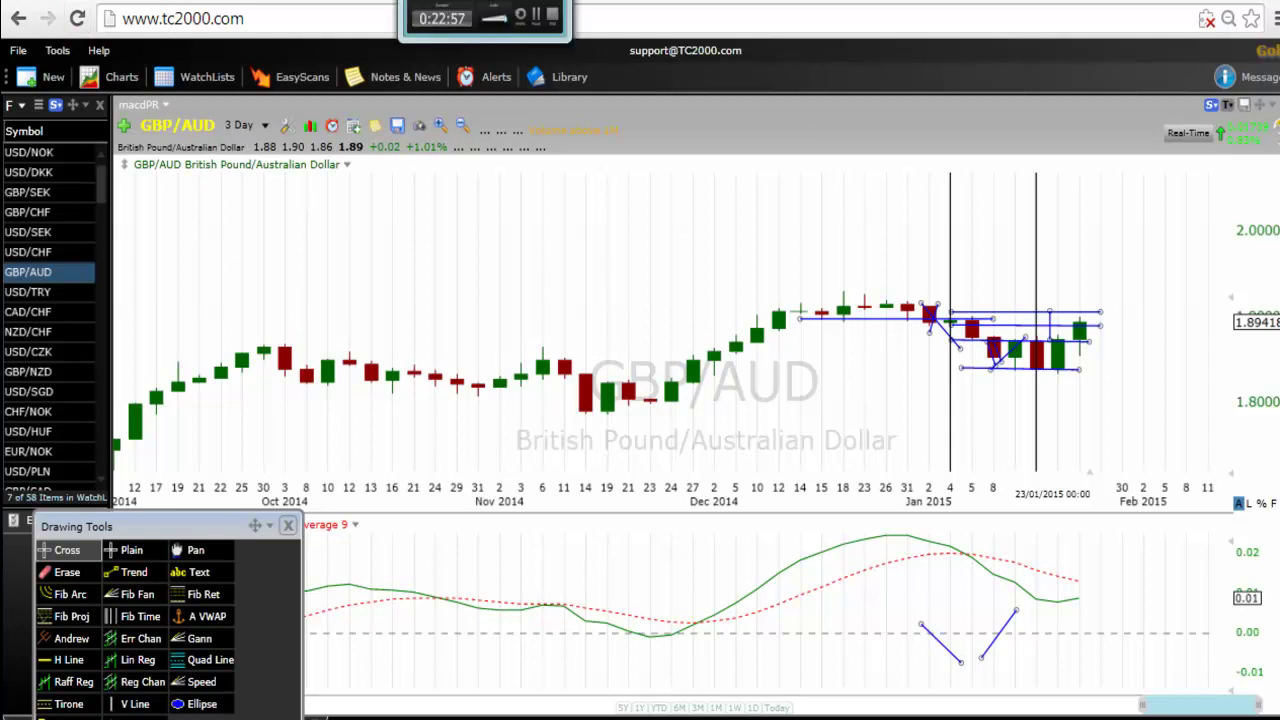